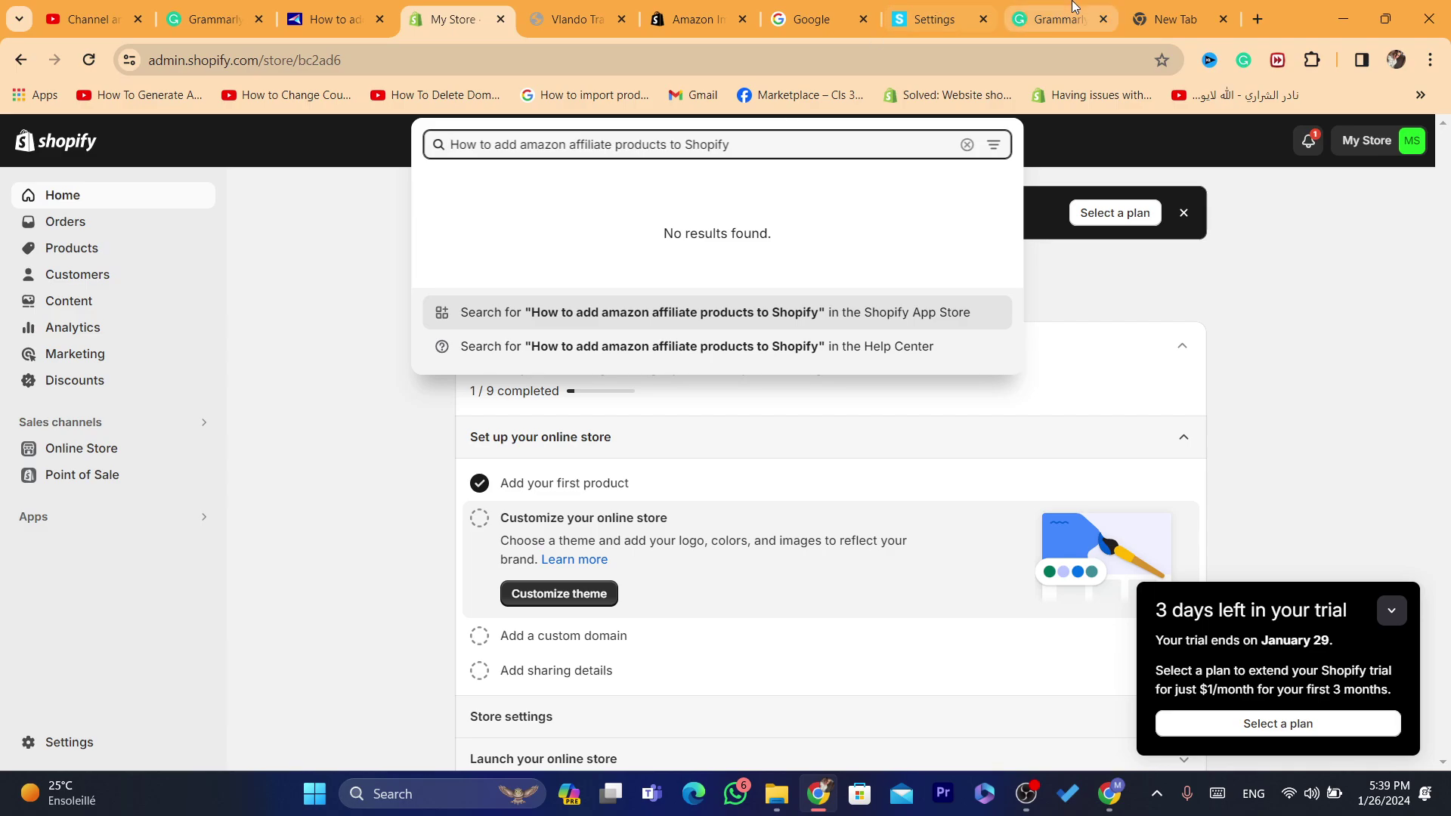
# Step: Review the Grammarly notes and the Vlando cosmetic bag's store preview, and return to the Shopify admin home with its search closed
pyautogui.click(1054, 19)
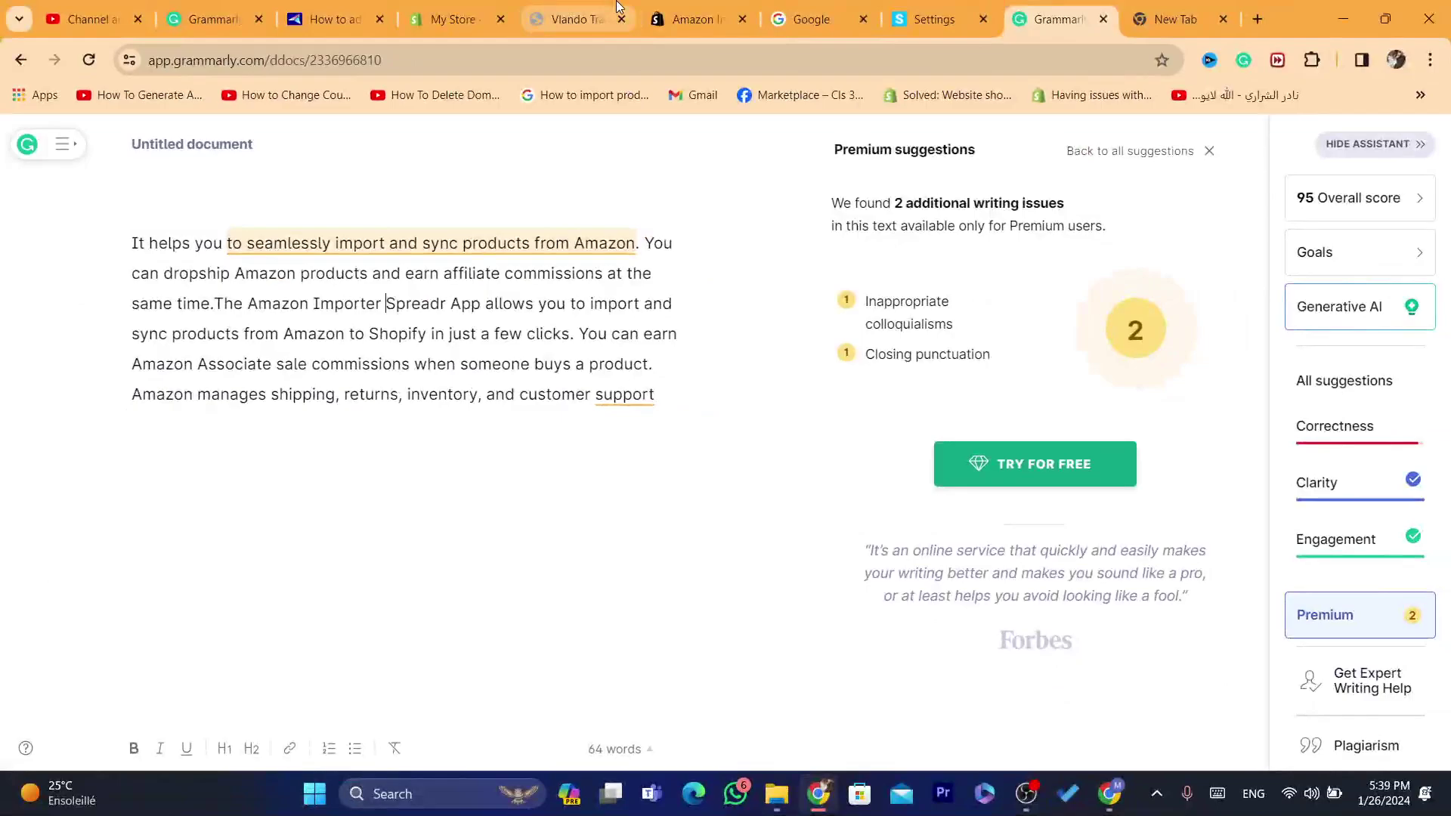
pyautogui.click(615, 6)
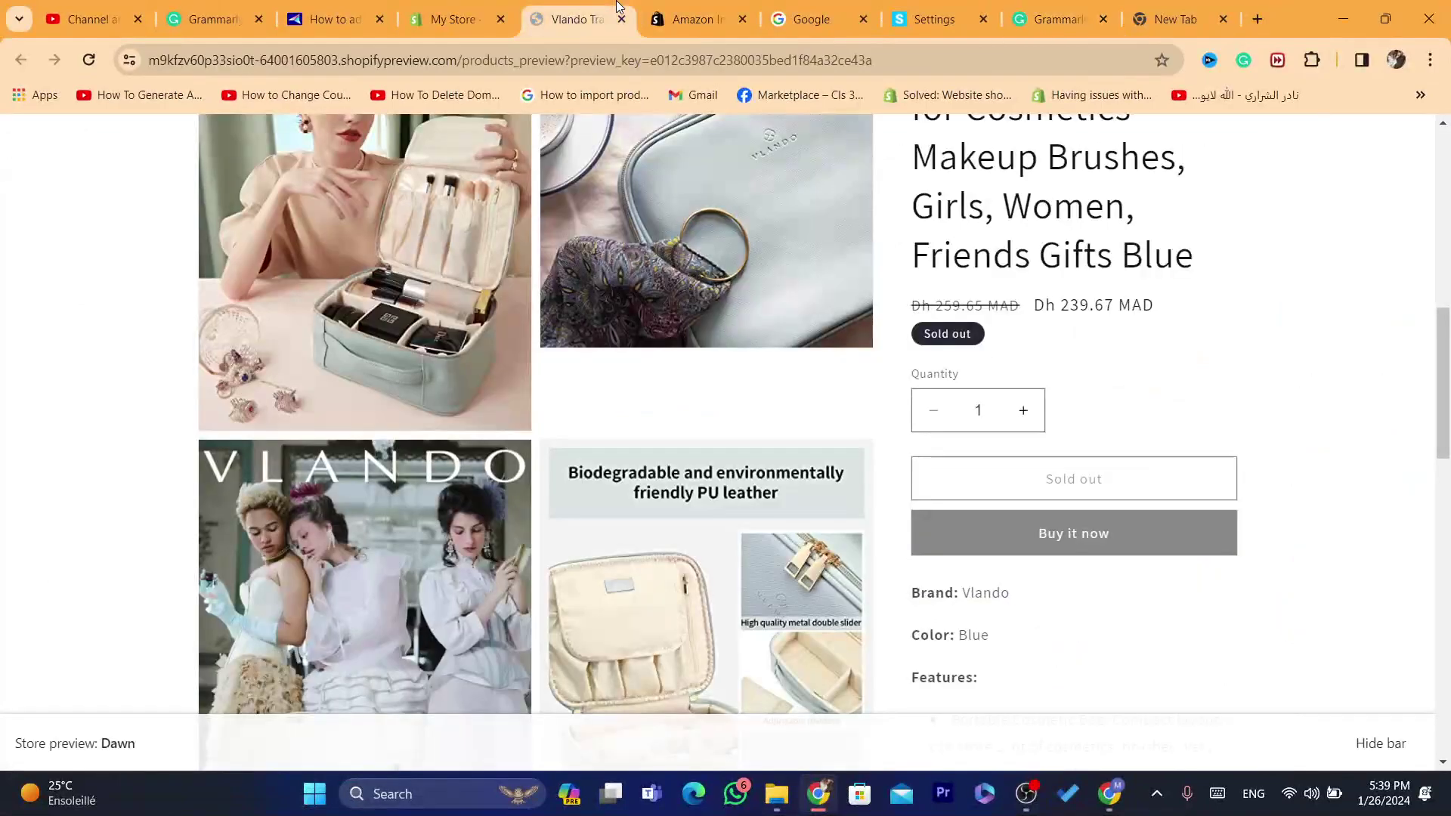
pyautogui.scroll(7, 1405, 166)
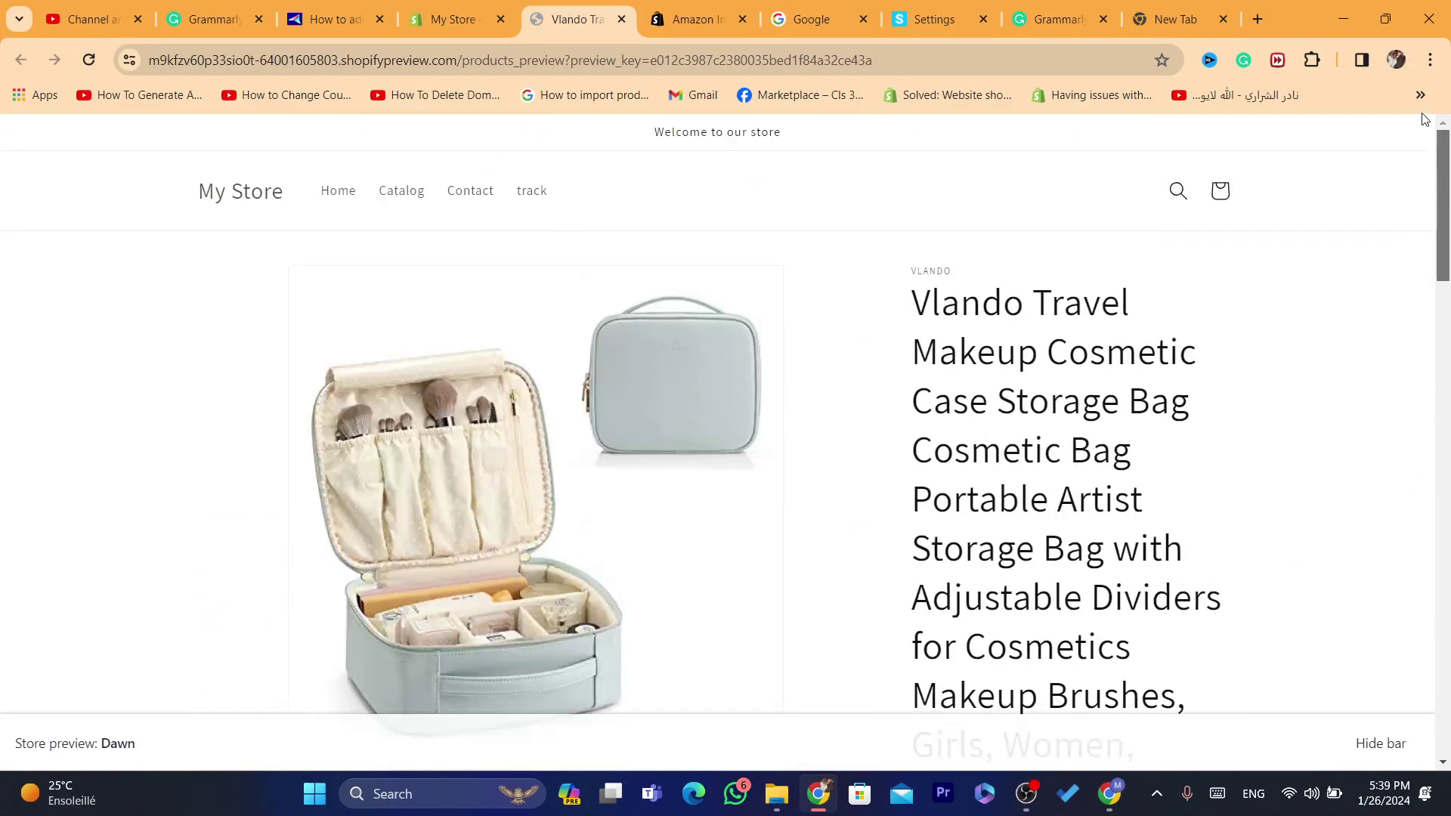
pyautogui.click(499, 8)
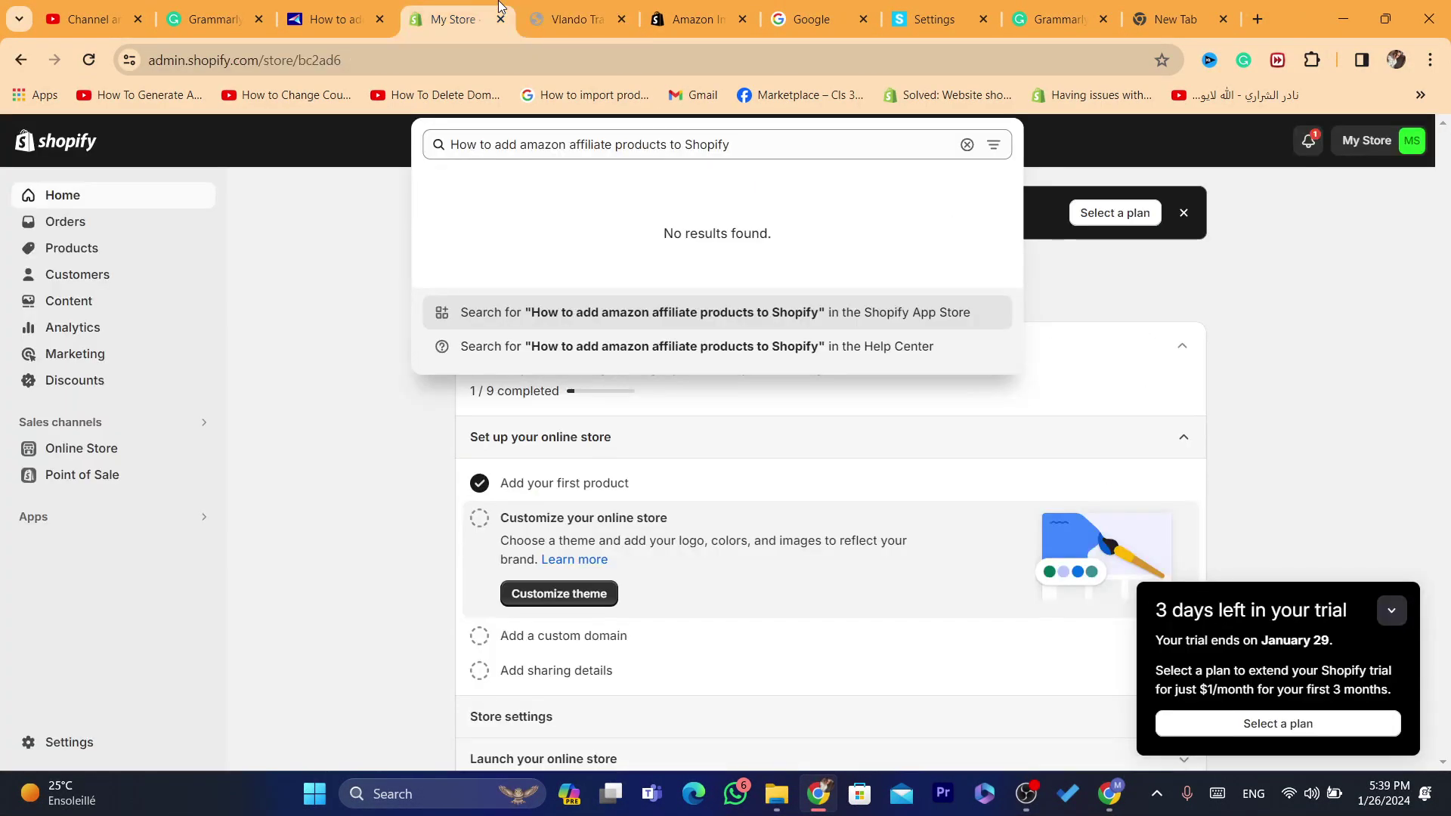
pyautogui.click(359, 377)
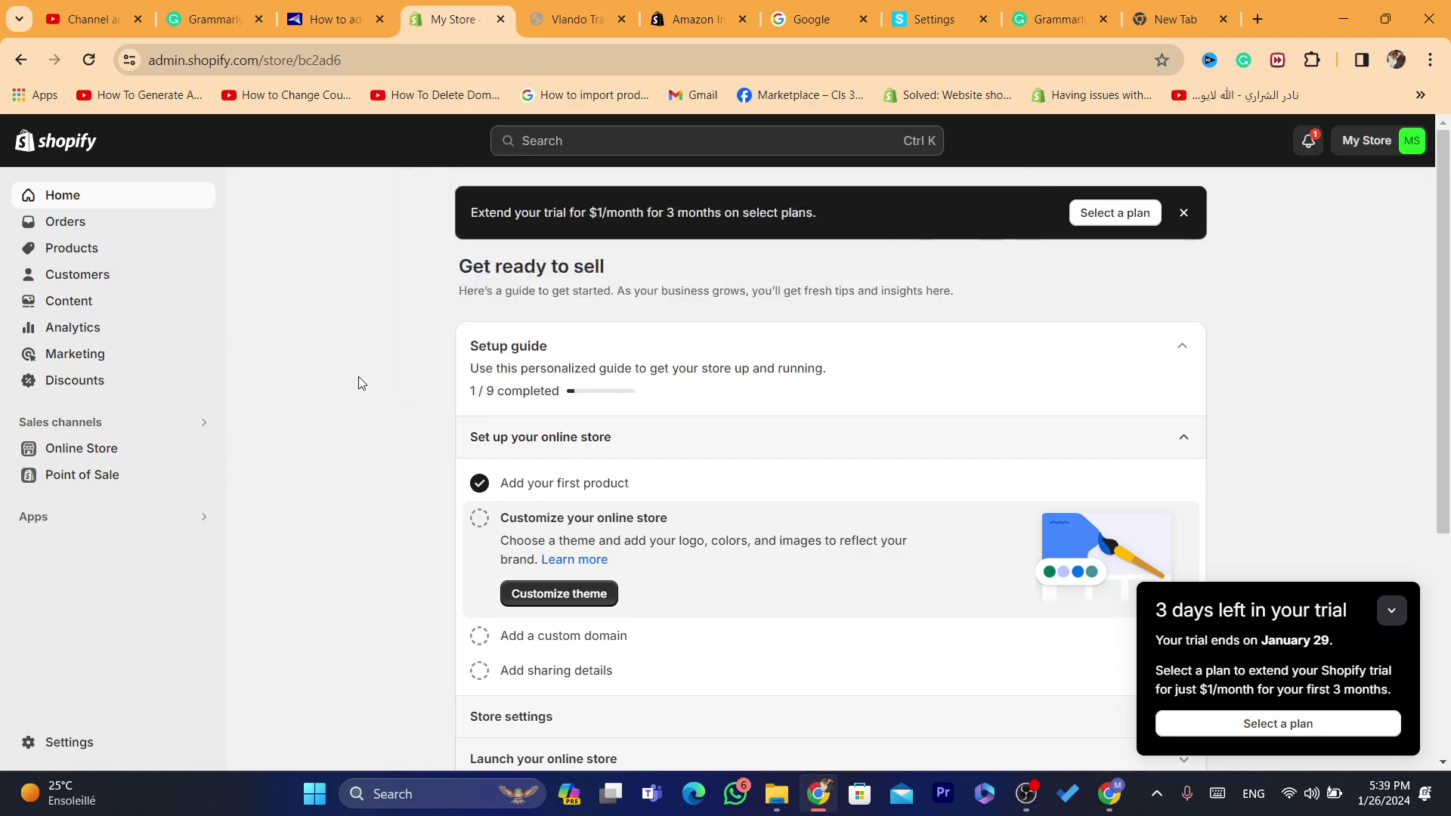
# Step: Select the app name "Spreadr" in the Grammarly document and return to the Shopify admin
pyautogui.click(1083, 6)
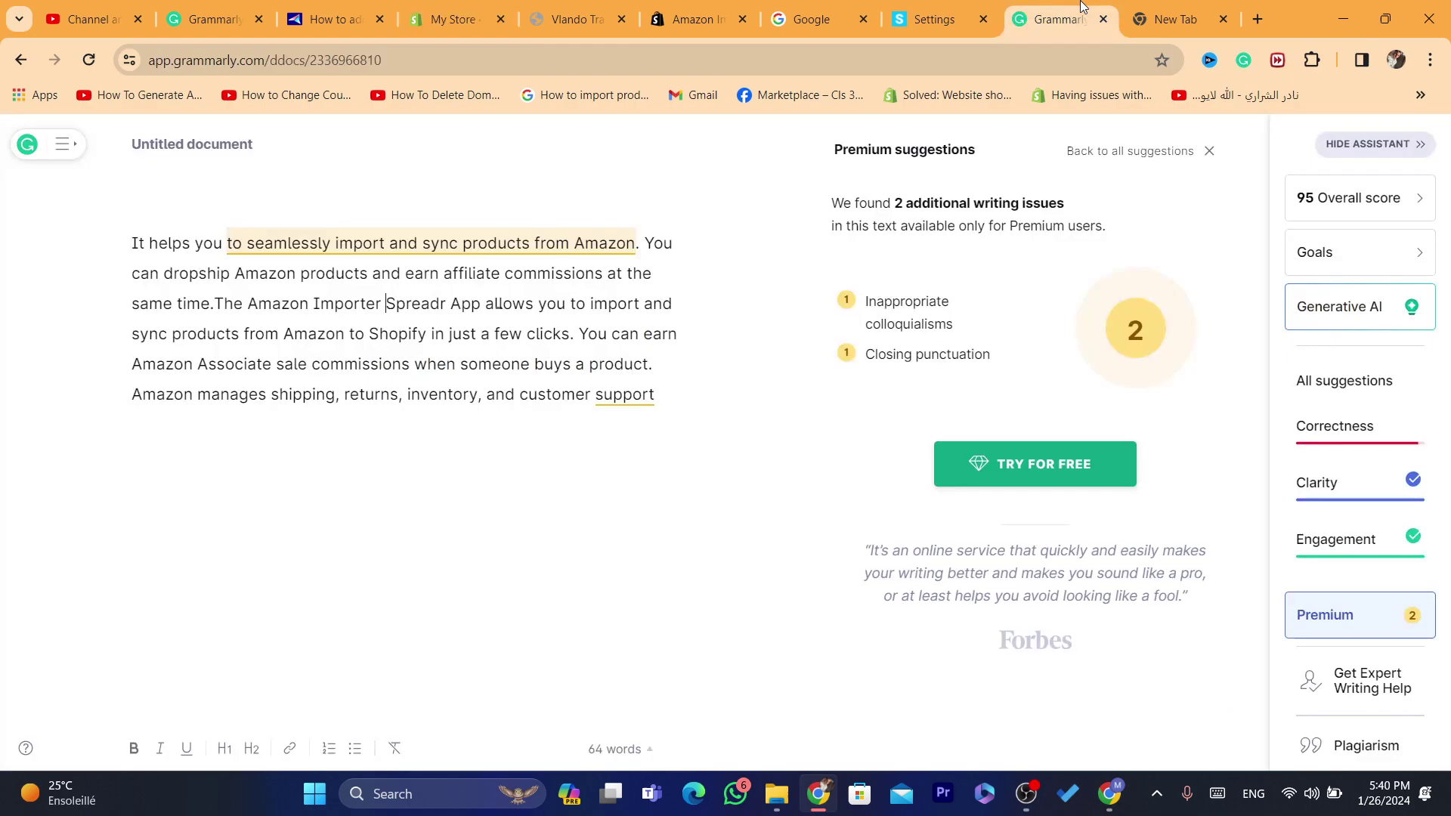
pyautogui.doubleClick(409, 297)
pyautogui.hotkey('ctrl', '4')
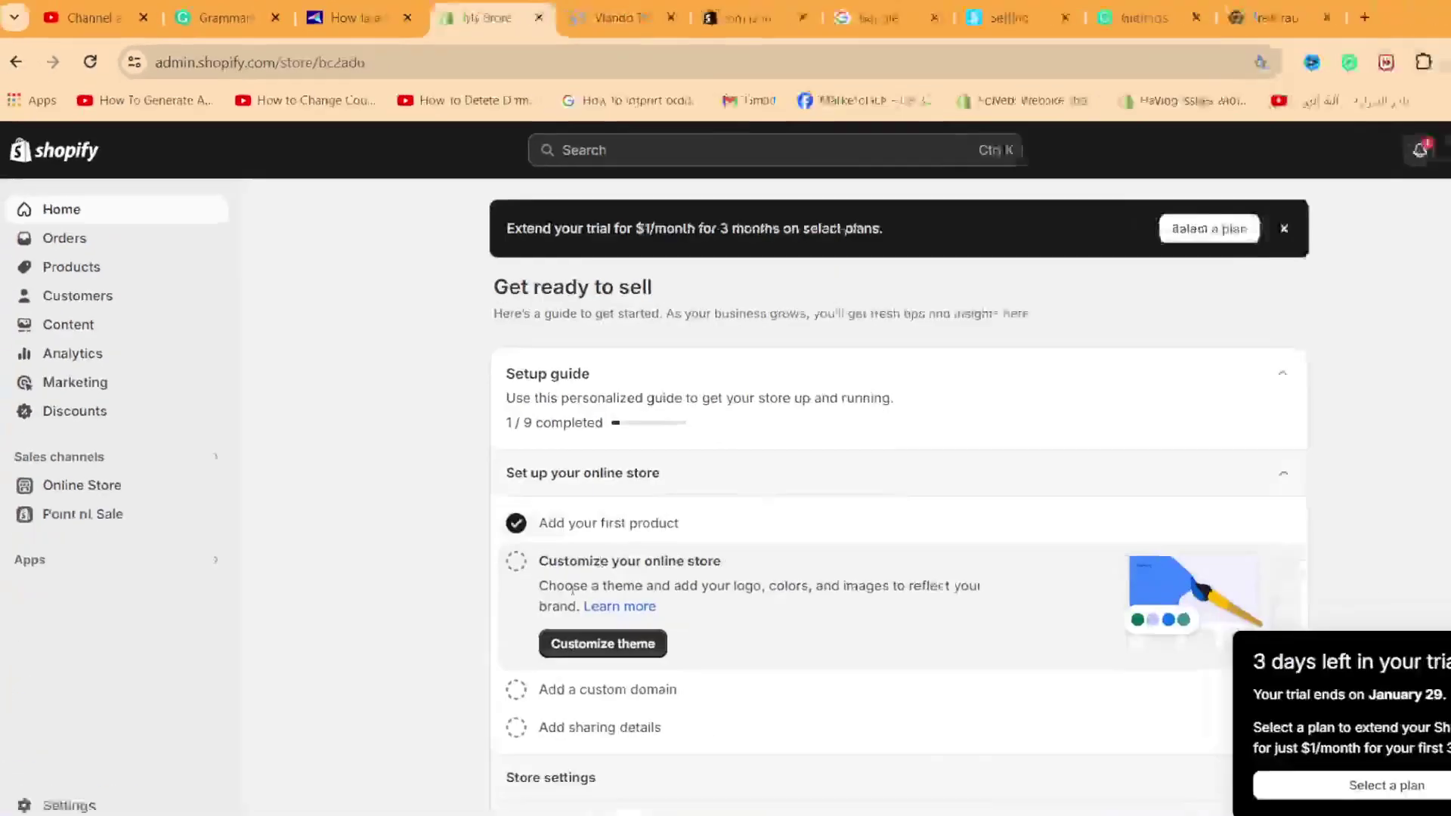
# Step: Collapse the trial notice and open the Shopify App Store from the store's apps and sales channels settings
pyautogui.click(1393, 608)
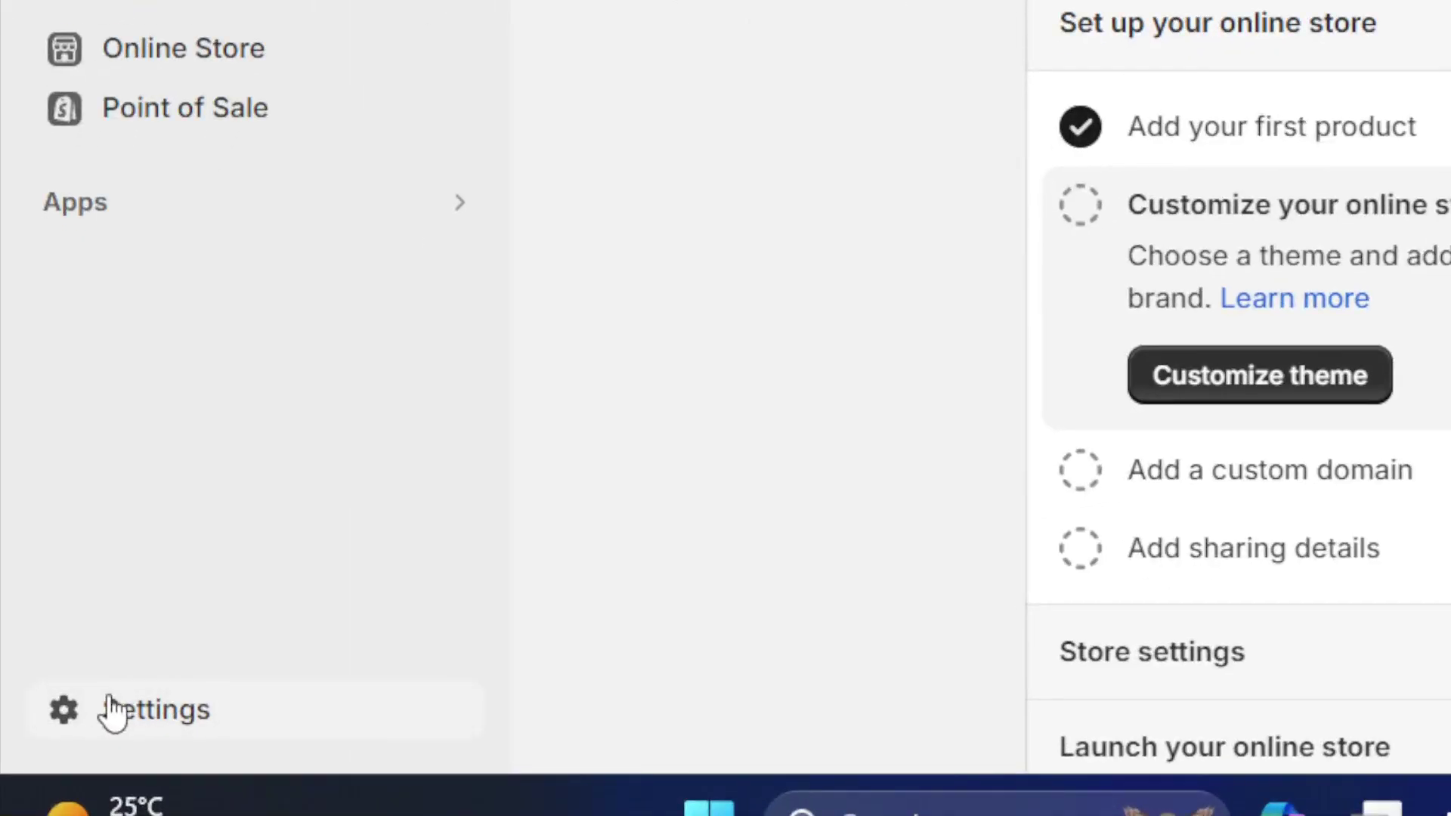
pyautogui.click(112, 711)
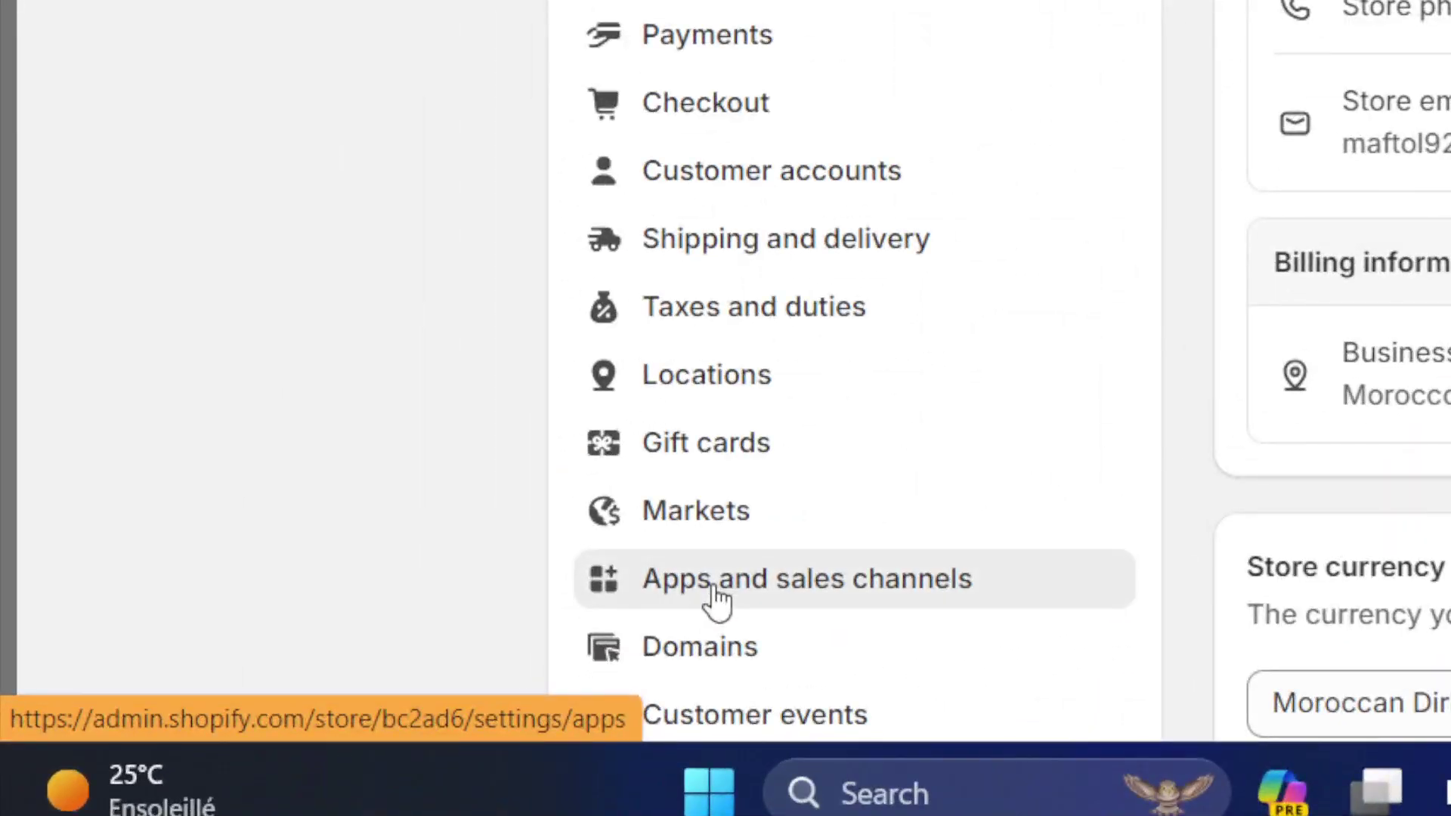
pyautogui.click(602, 621)
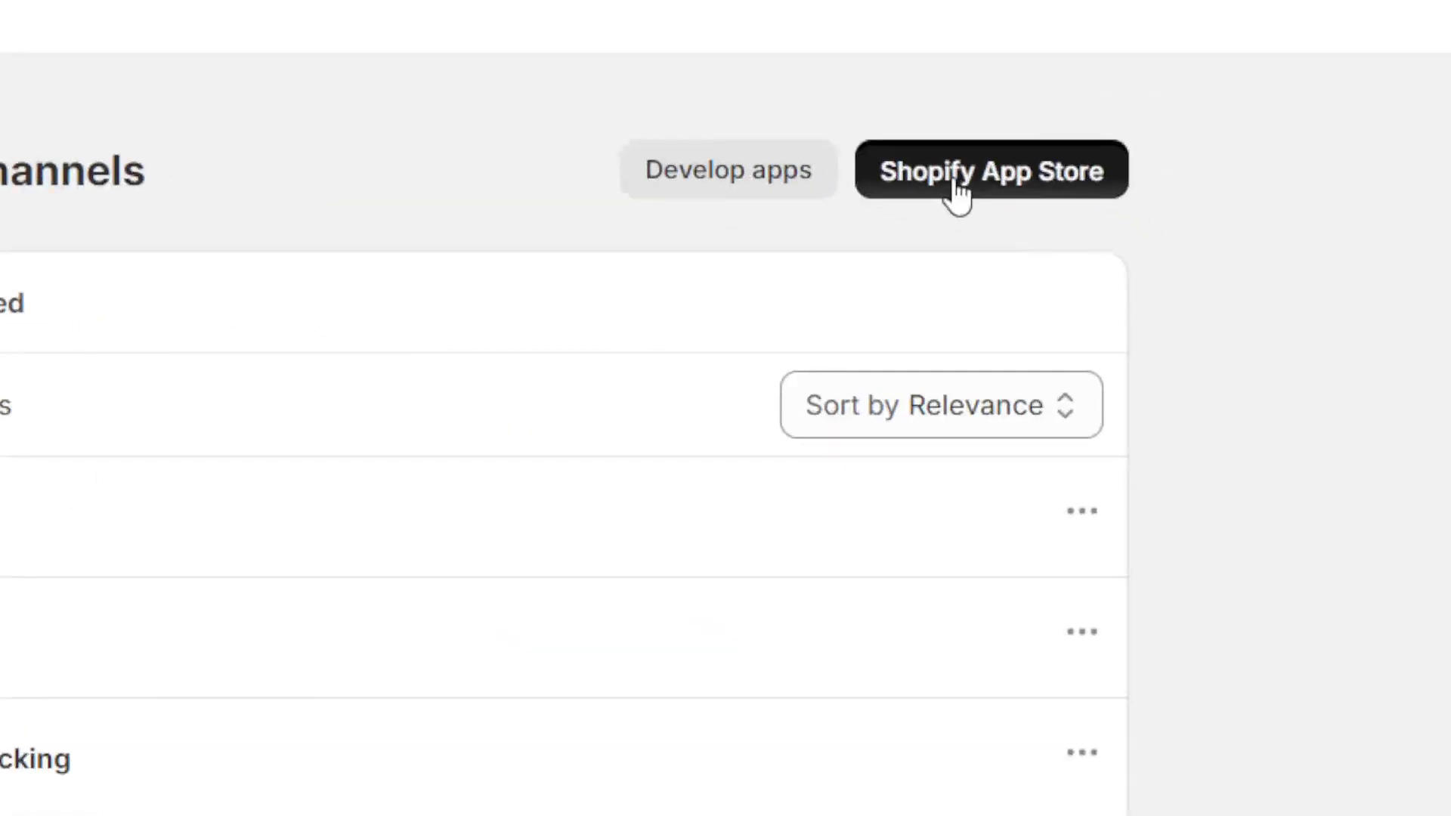
pyautogui.click(956, 185)
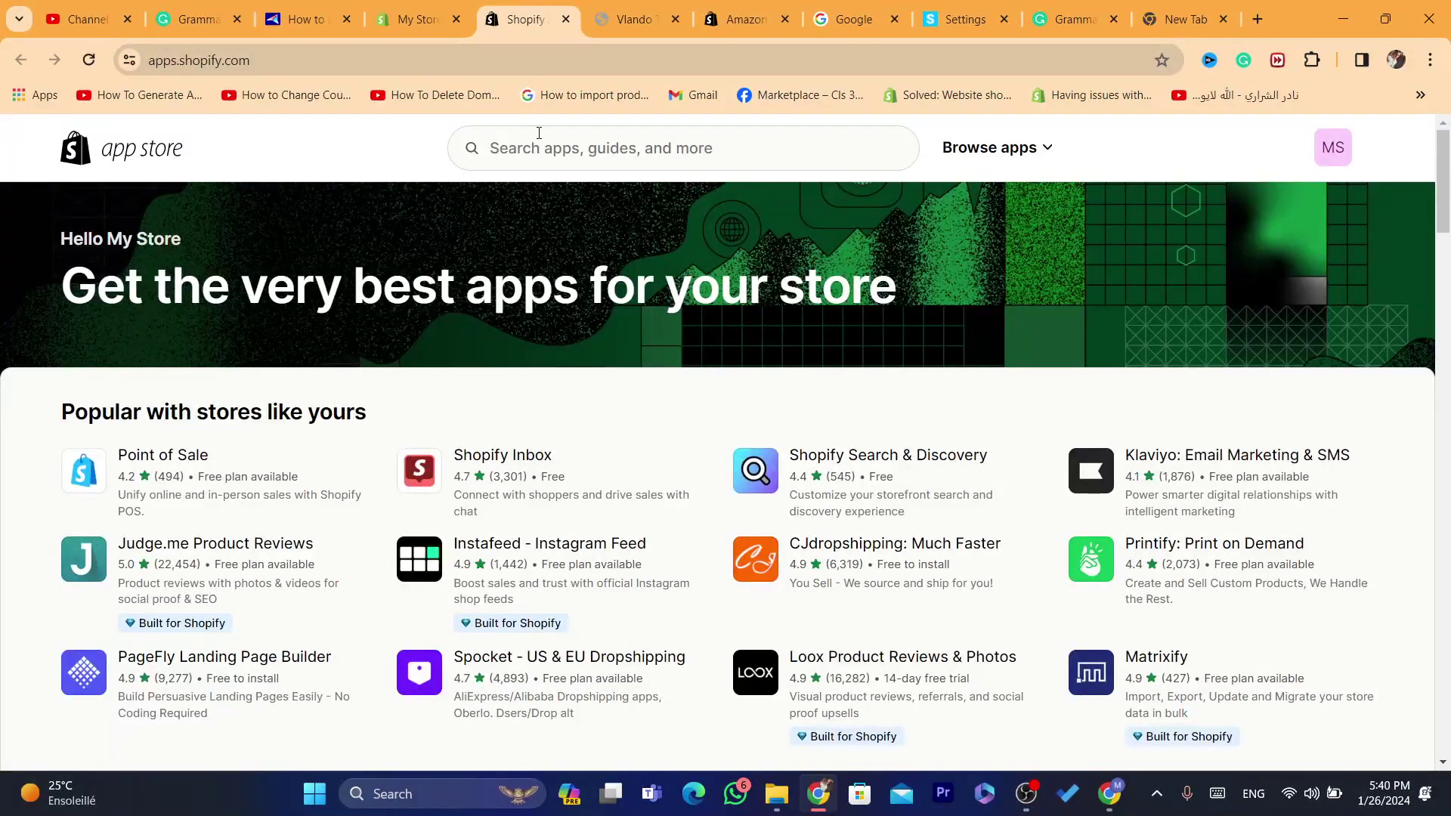
# Step: Search the app store for "Spreadr" and open the Amazon Importer Spreadr App listing
pyautogui.click(537, 148)
pyautogui.write('Spreadr')
pyautogui.click(560, 200)
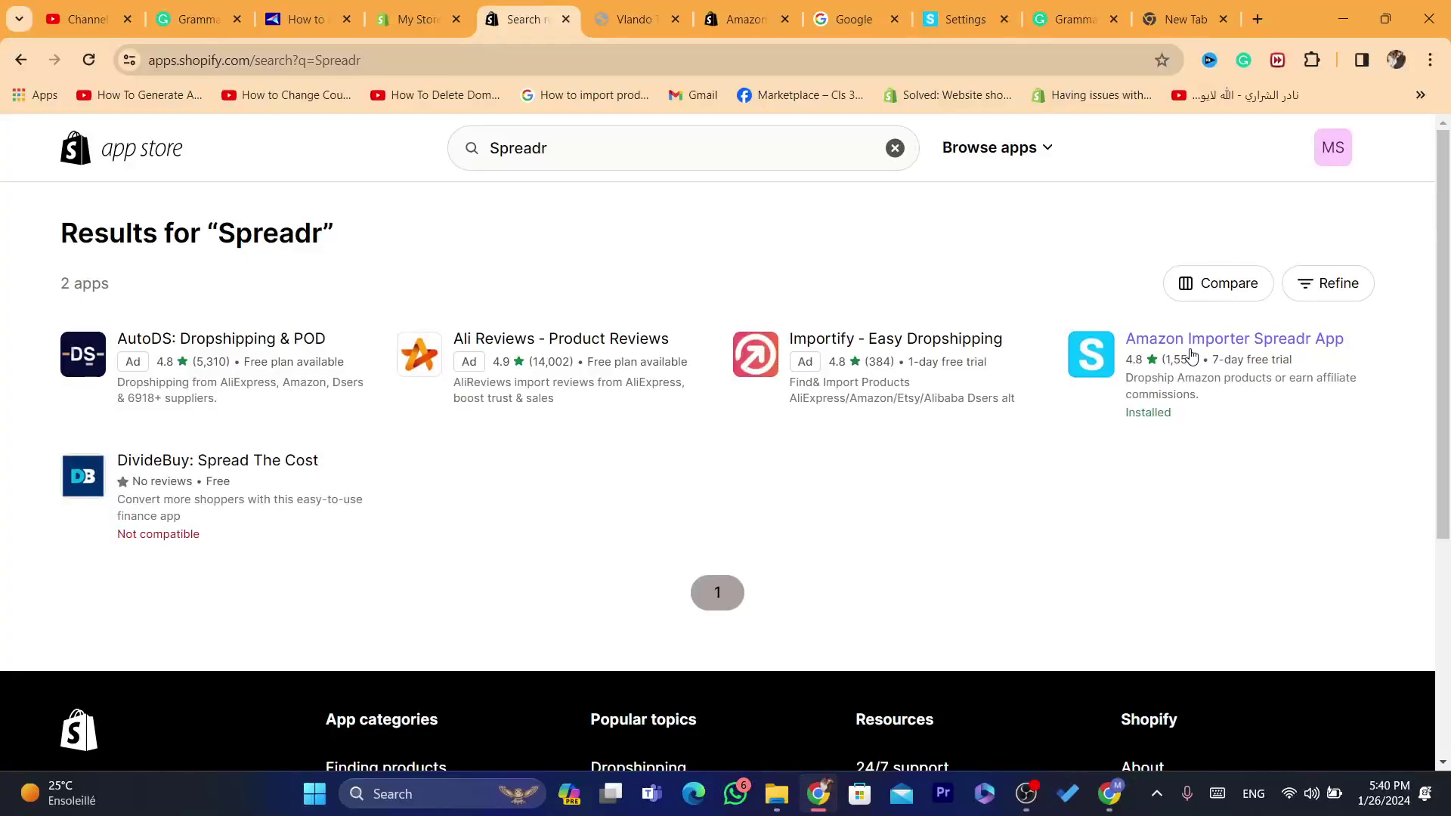
pyautogui.click(1192, 355)
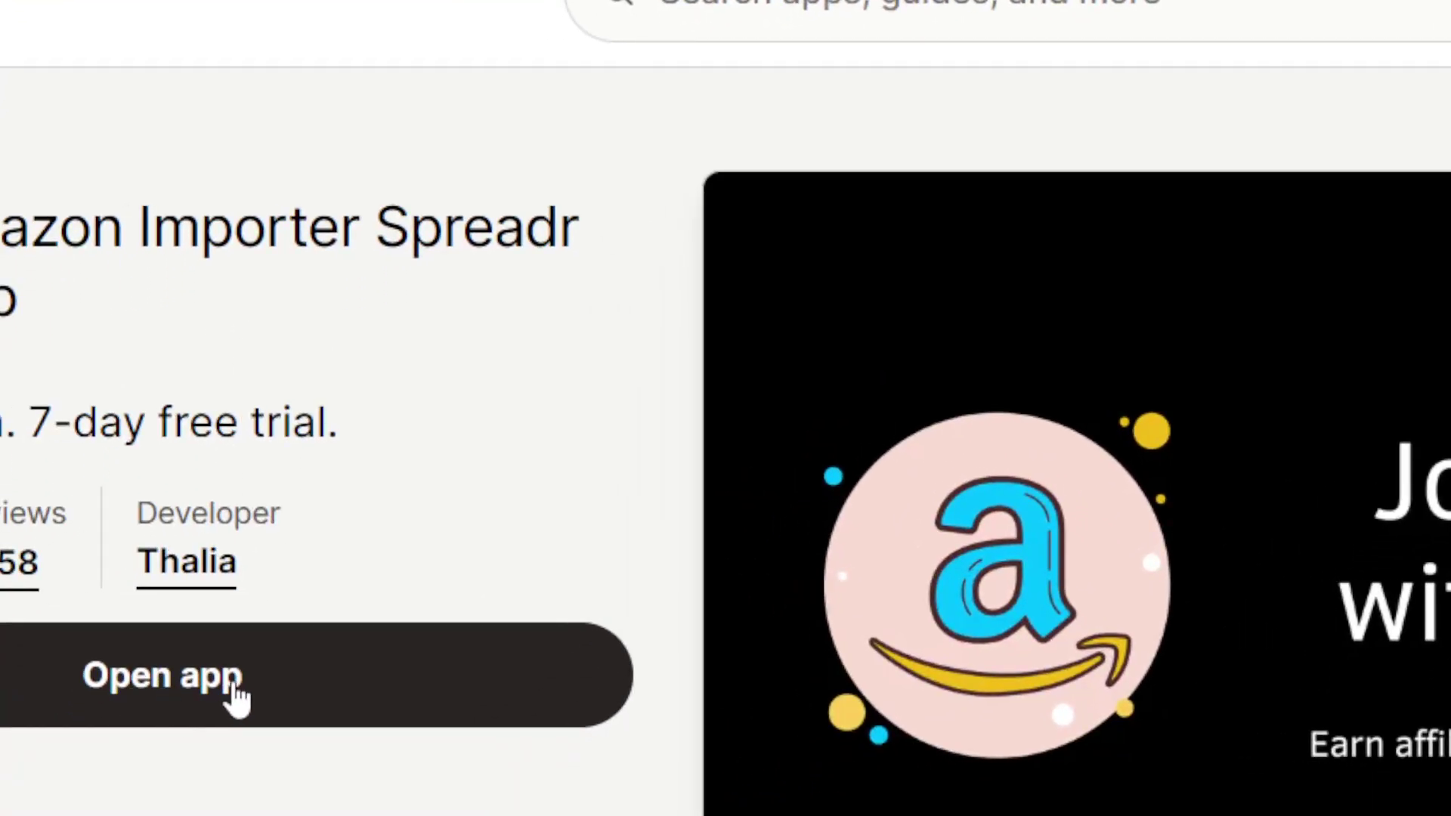
# Step: Open the Amazon Importer Spreadr App from its listing and install it with the requested data access
pyautogui.click(159, 701)
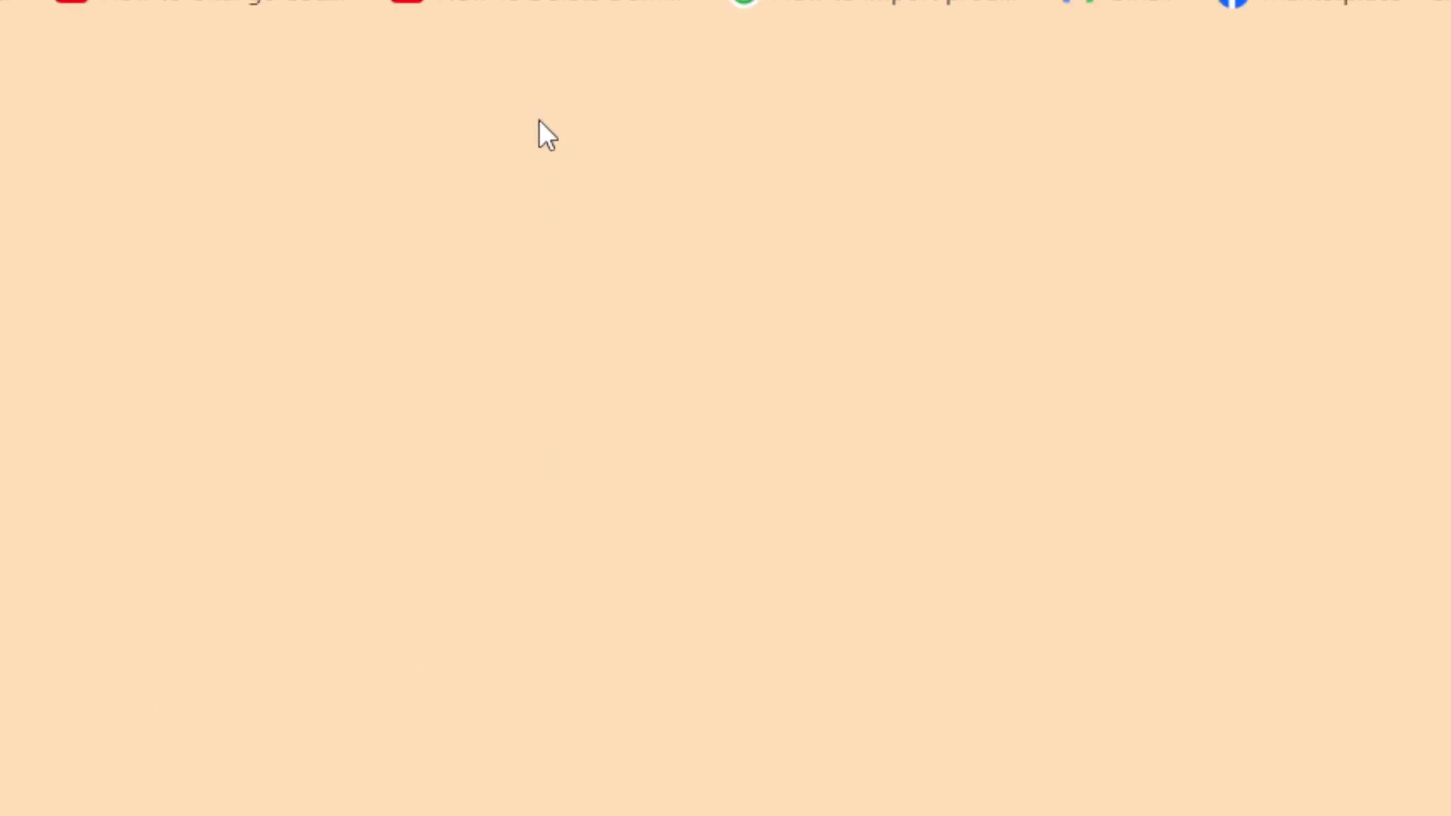
pyautogui.click(580, 59)
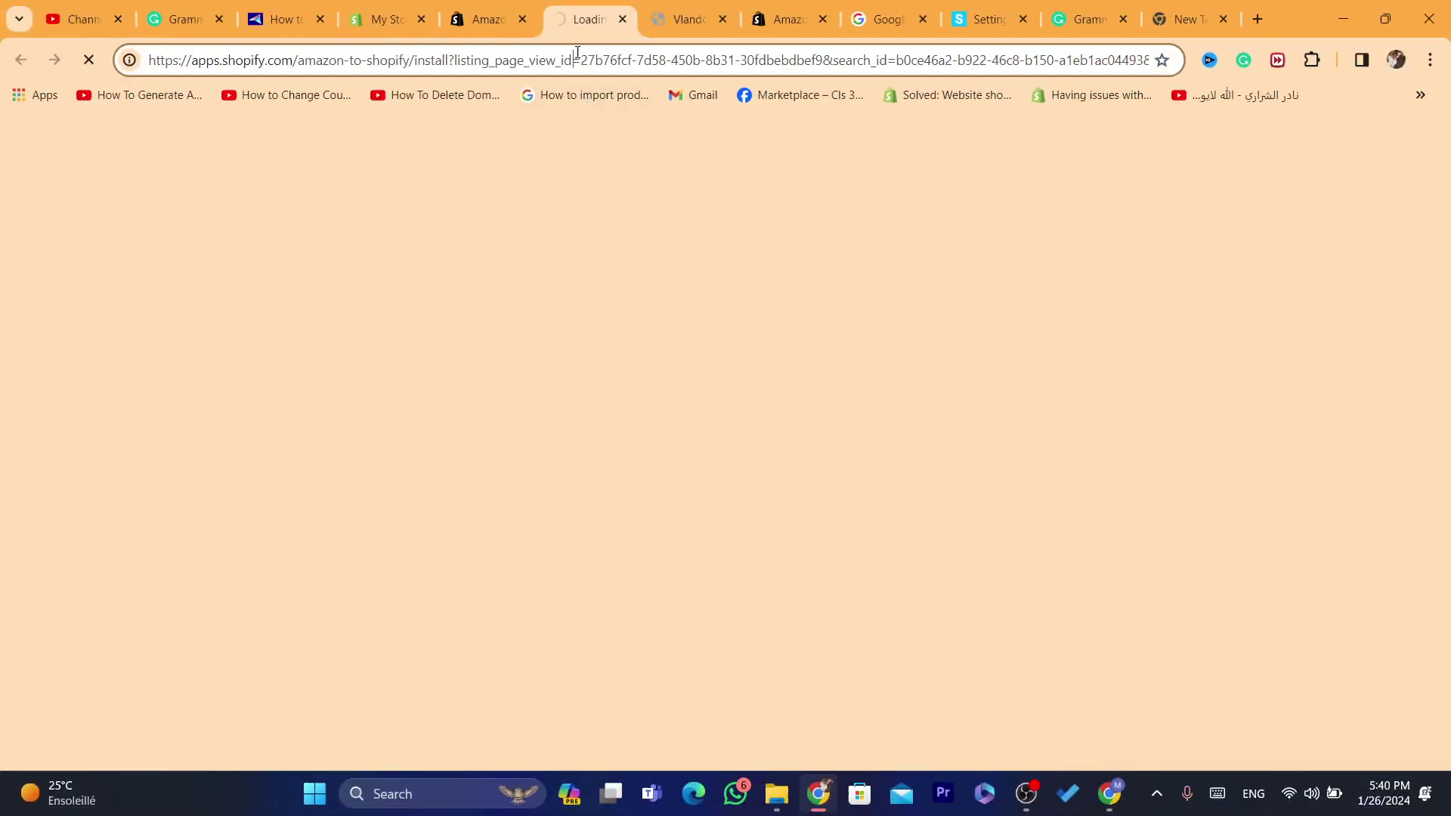
pyautogui.doubleClick(577, 60)
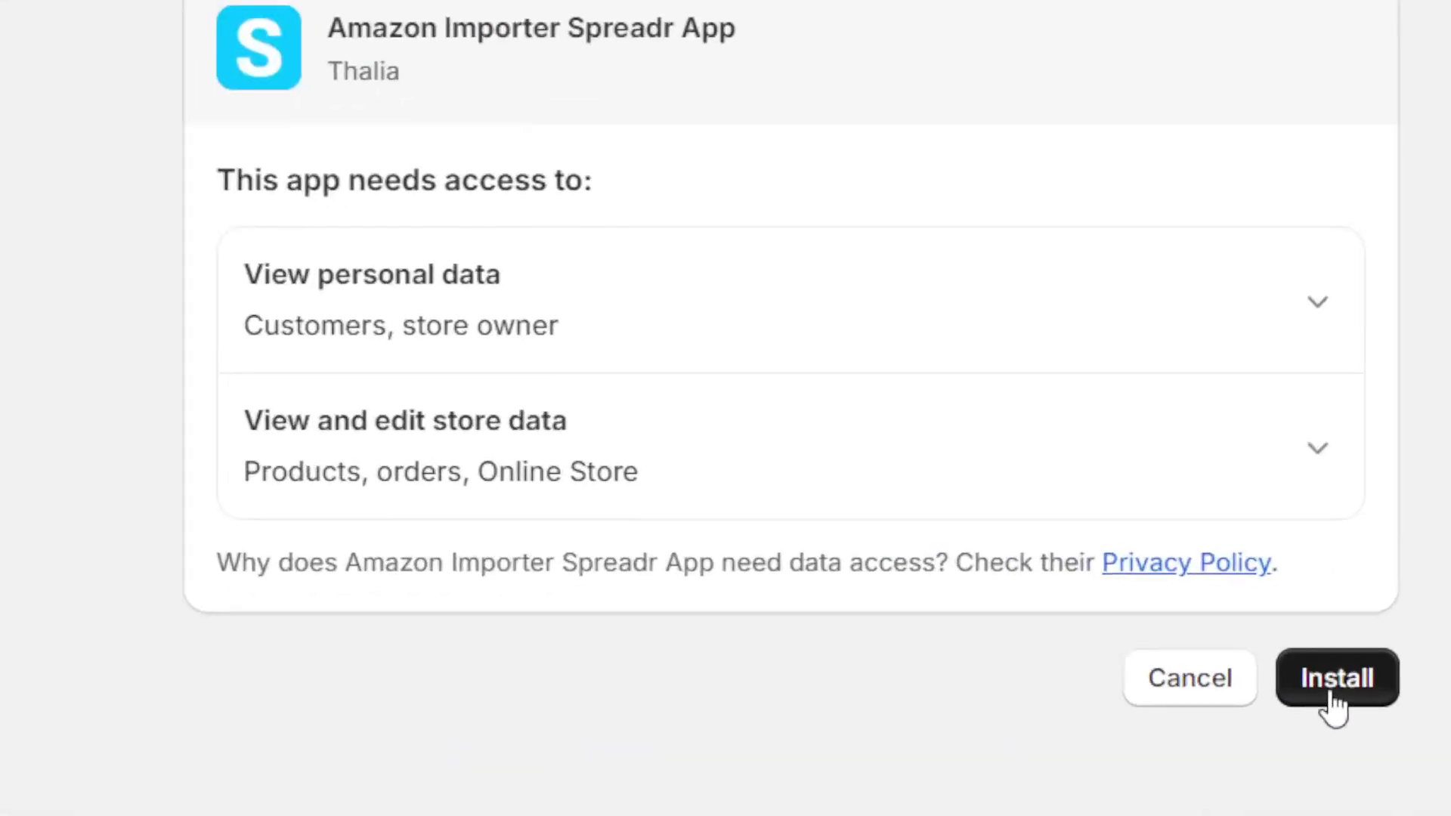
pyautogui.click(1074, 553)
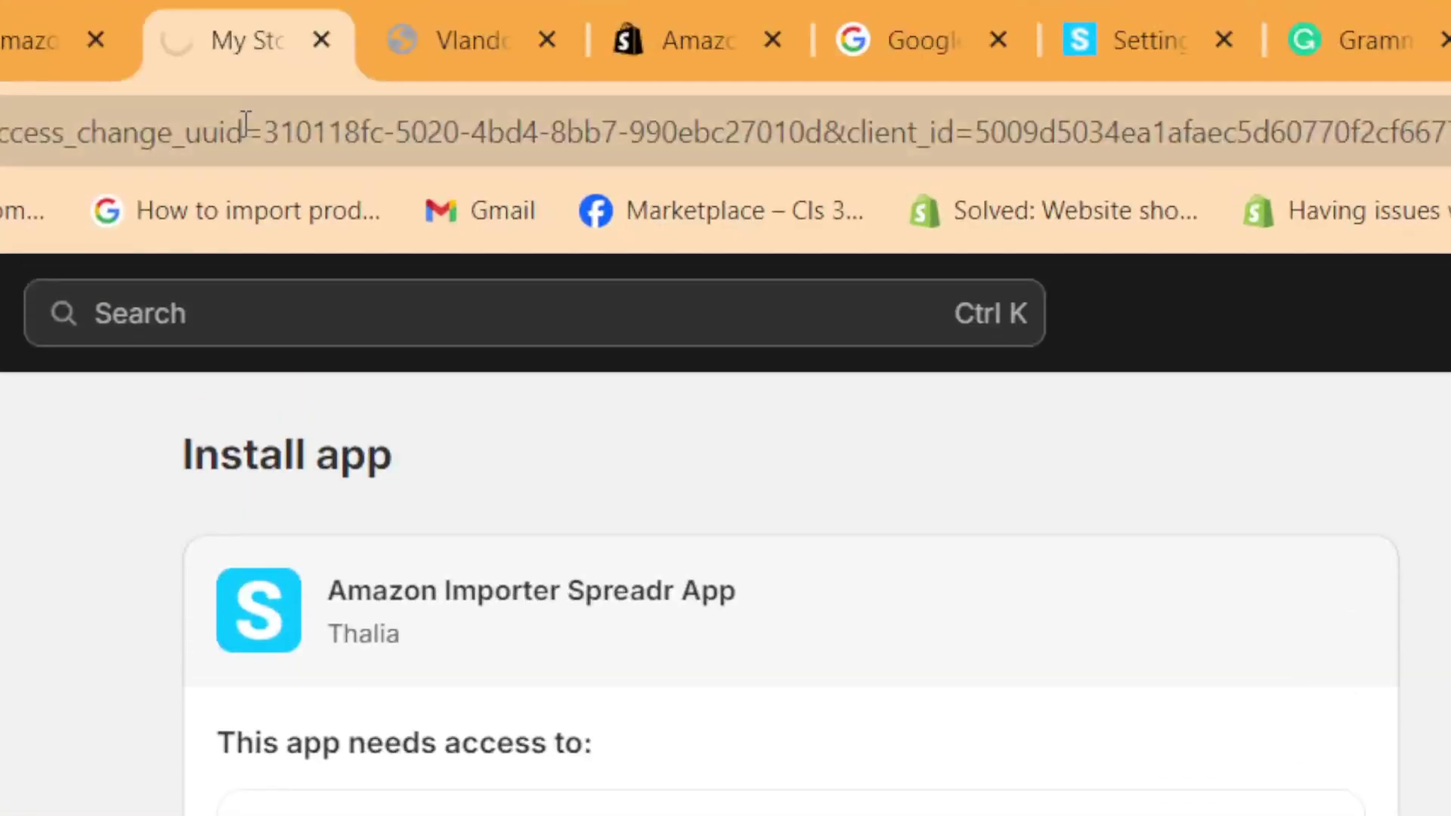
pyautogui.click(246, 124)
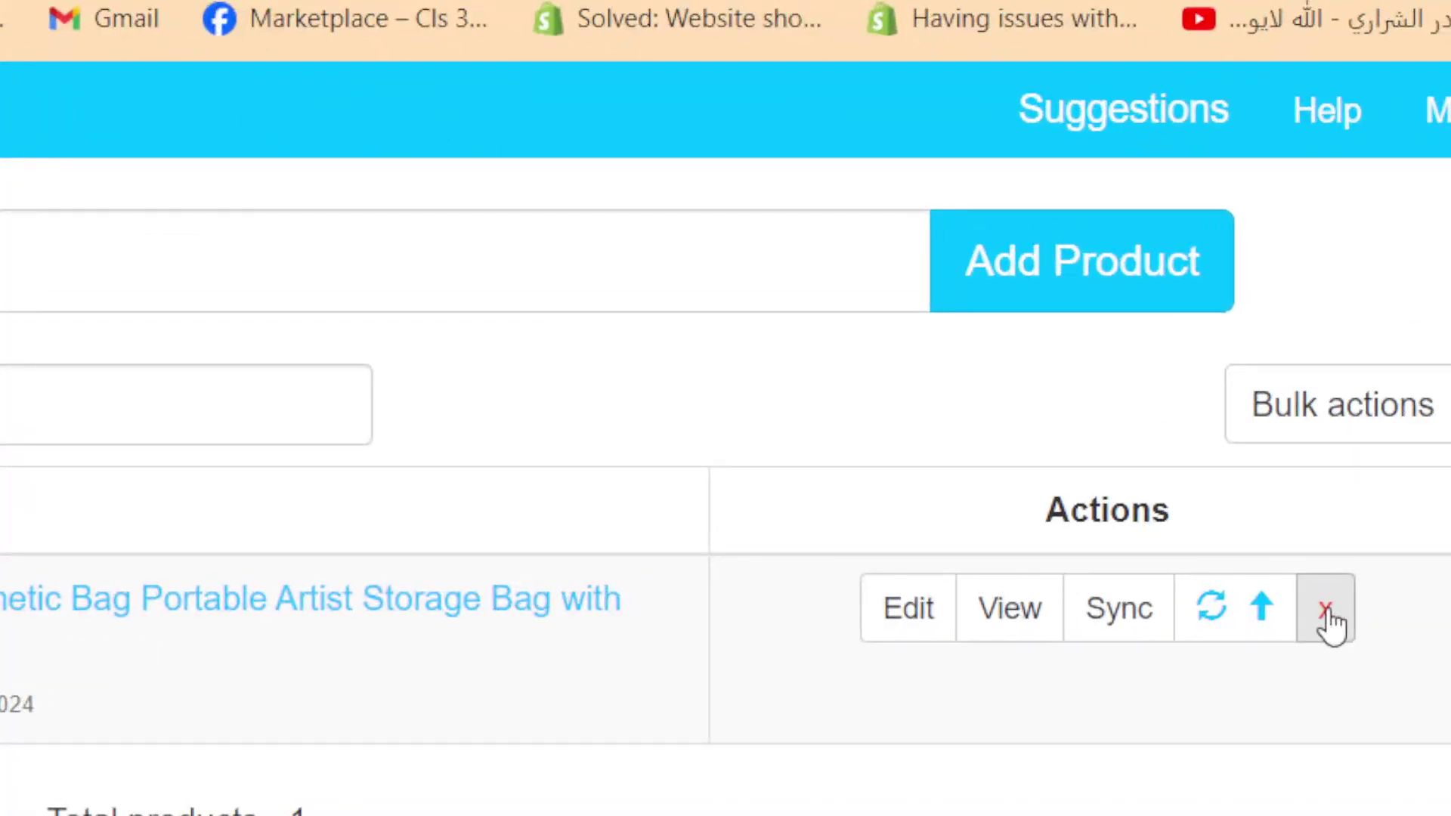
# Step: Delete the imported cosmetic bag product from the Shopify and Spreadr accounts
pyautogui.click(1243, 360)
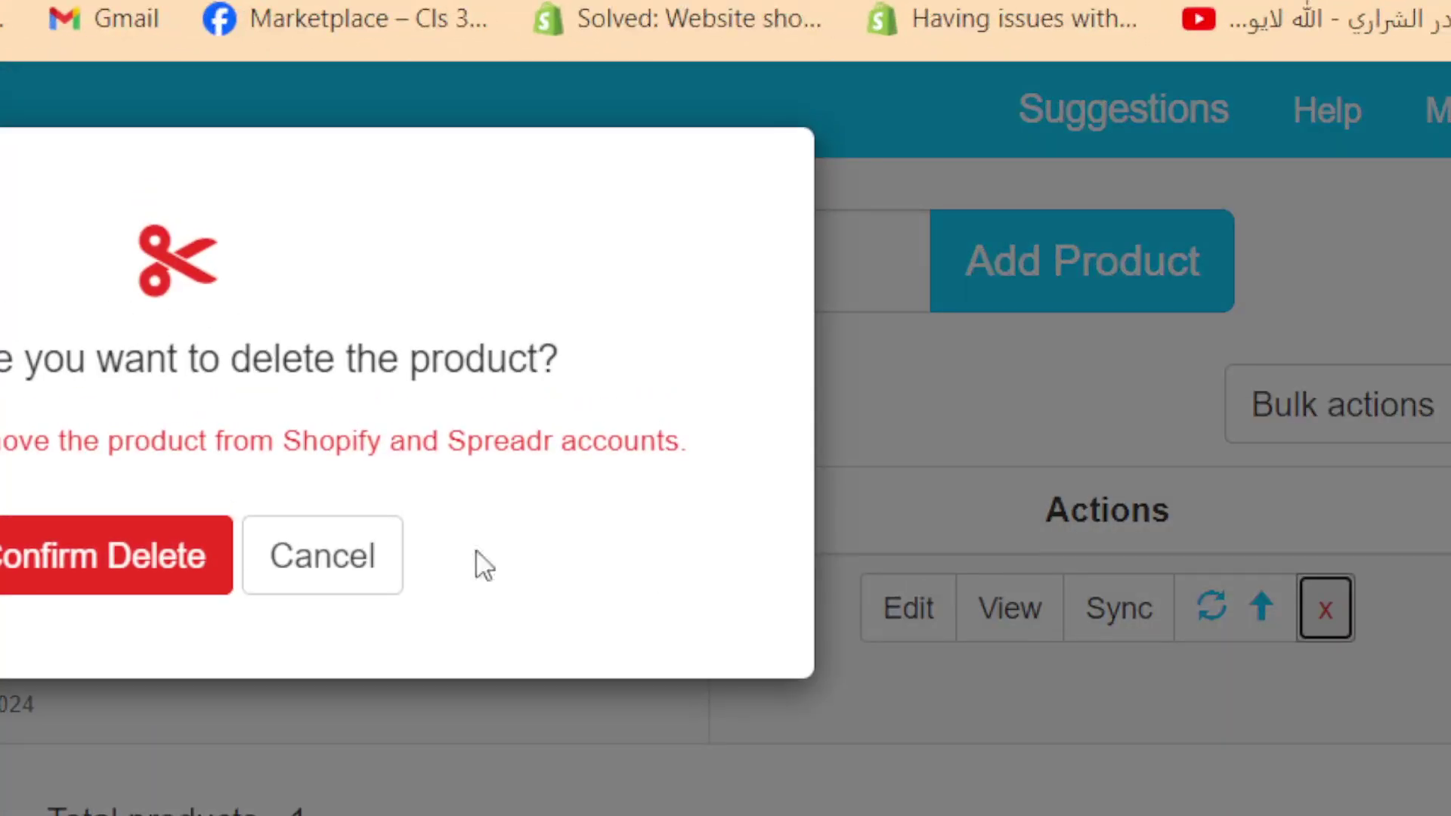
pyautogui.click(148, 563)
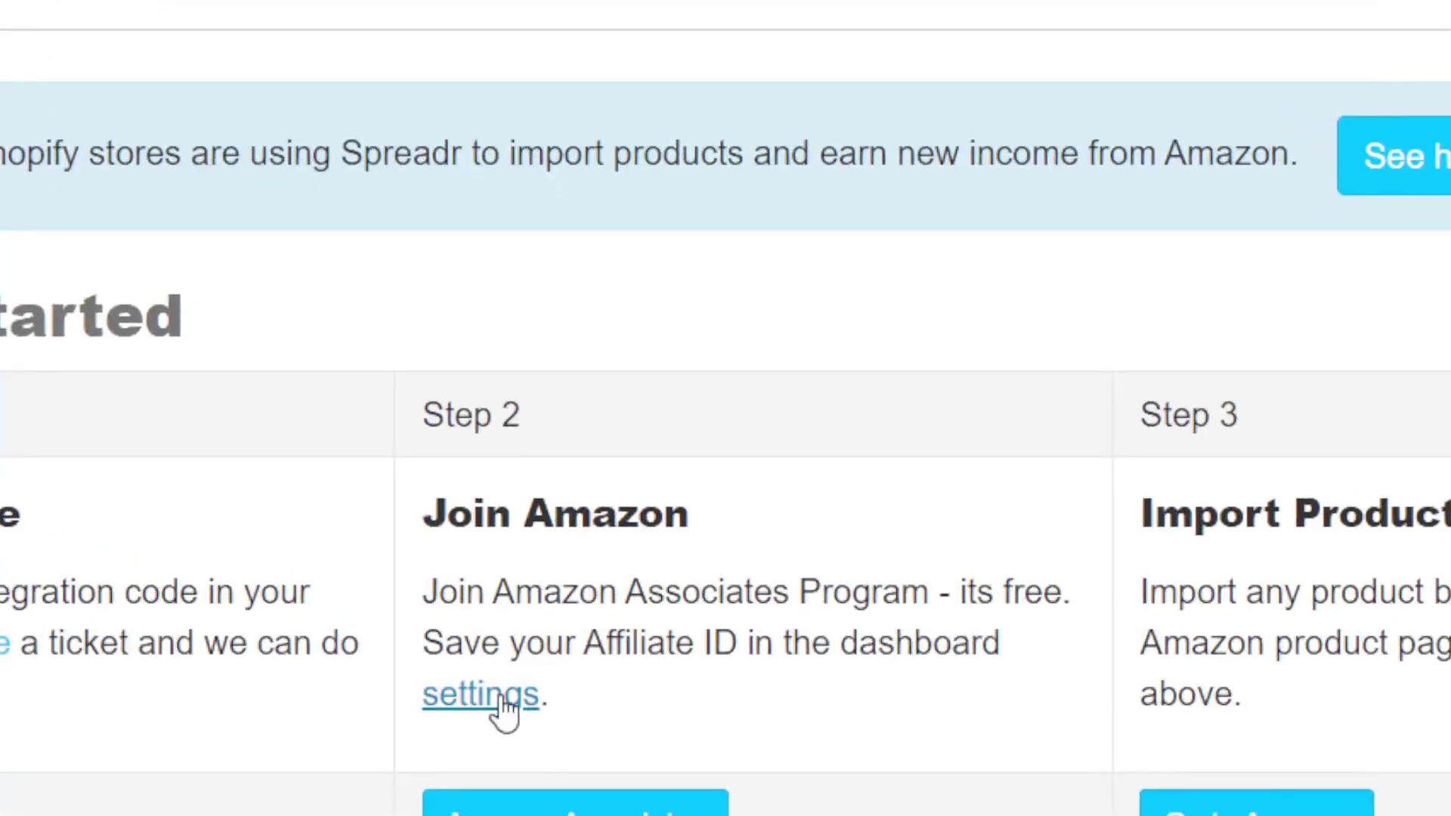
# Step: Examine the Join Amazon step in Spreadr's Getting Started guide, covering the Amazon Associates Program and saving the Affiliate ID
pyautogui.moveTo(417, 493); pyautogui.dragTo(789, 509)
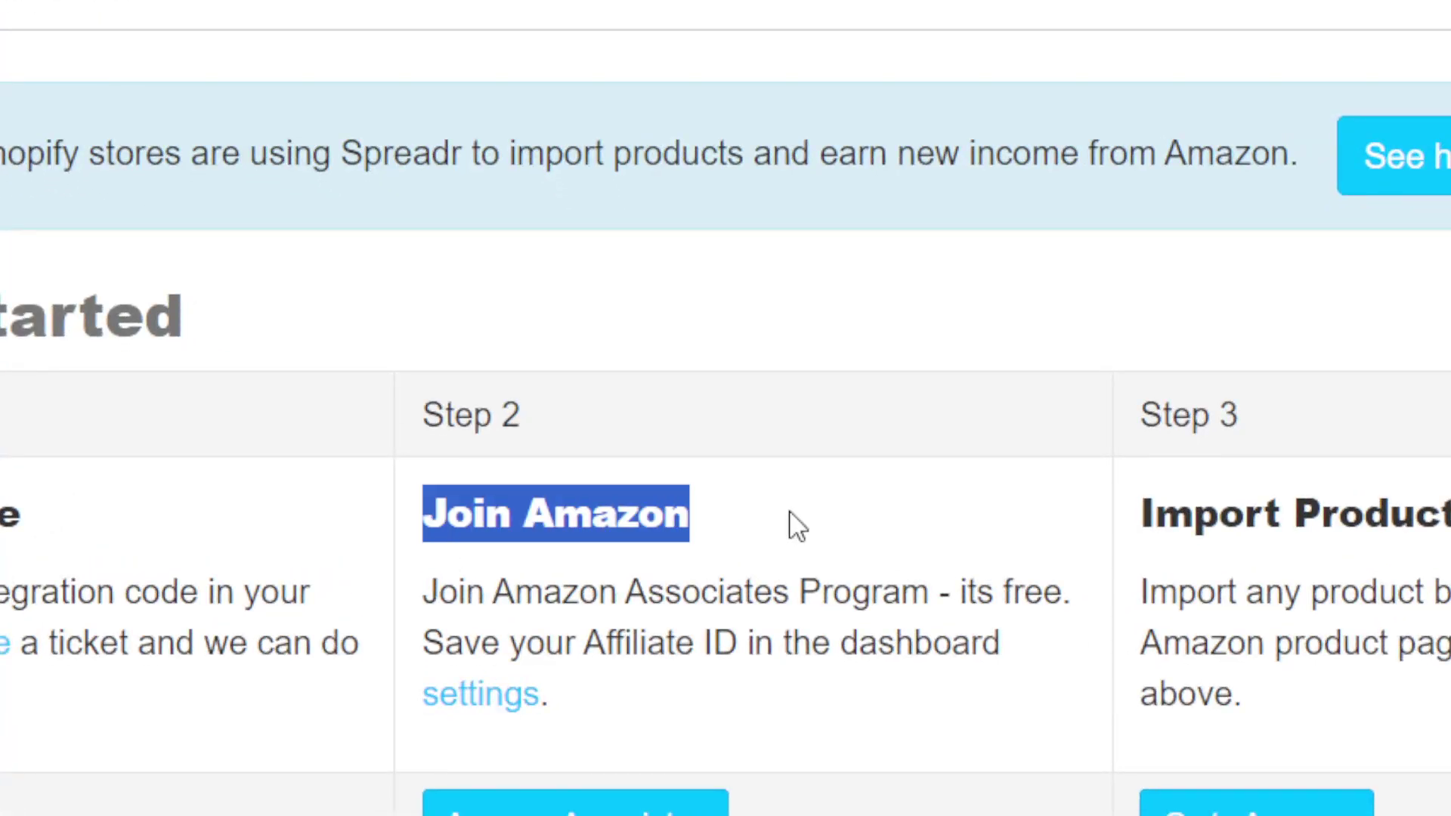
pyautogui.click(679, 561)
pyautogui.moveTo(389, 609); pyautogui.dragTo(1007, 673)
pyautogui.click(763, 585)
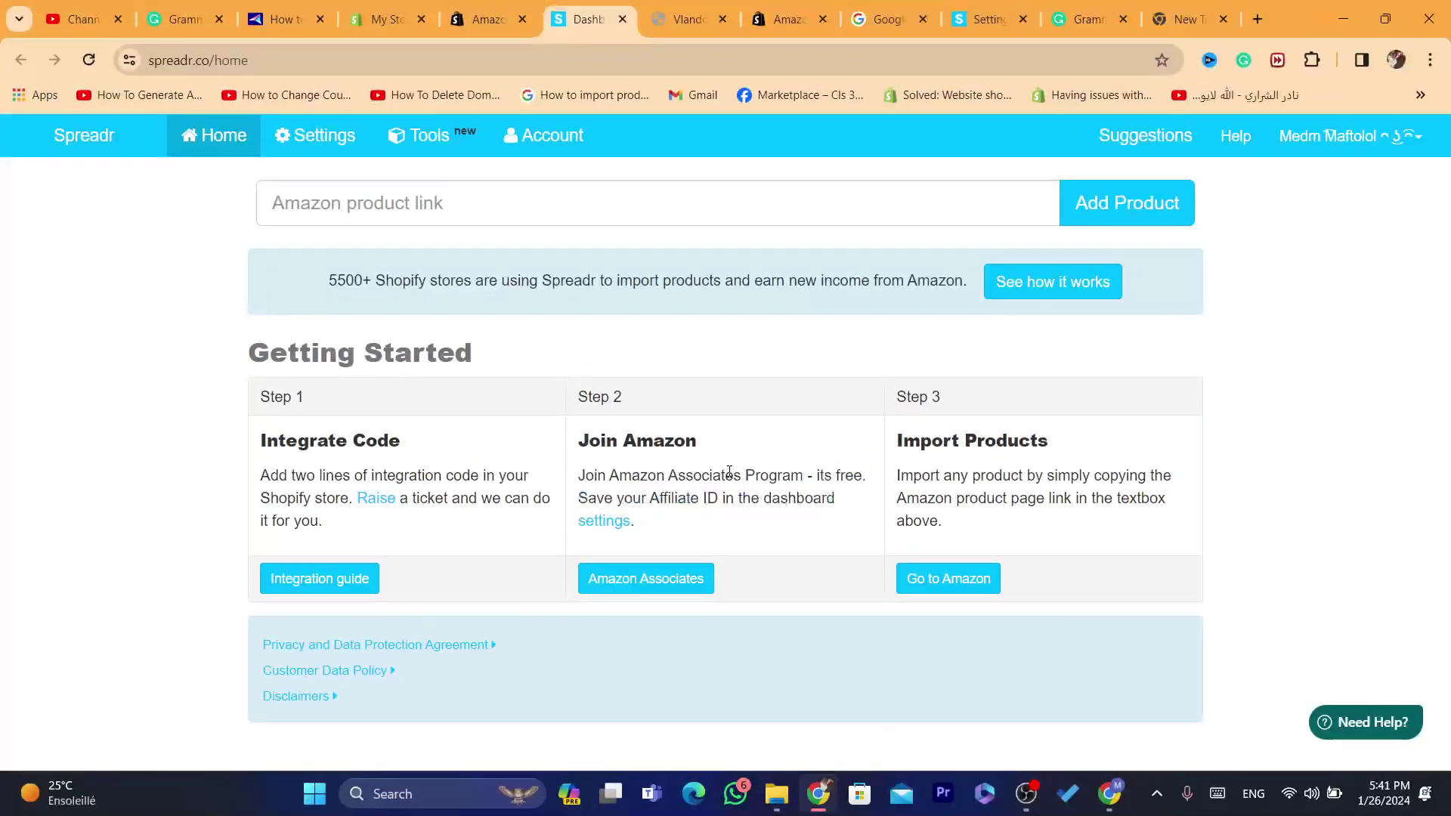
pyautogui.moveTo(598, 480); pyautogui.dragTo(770, 495)
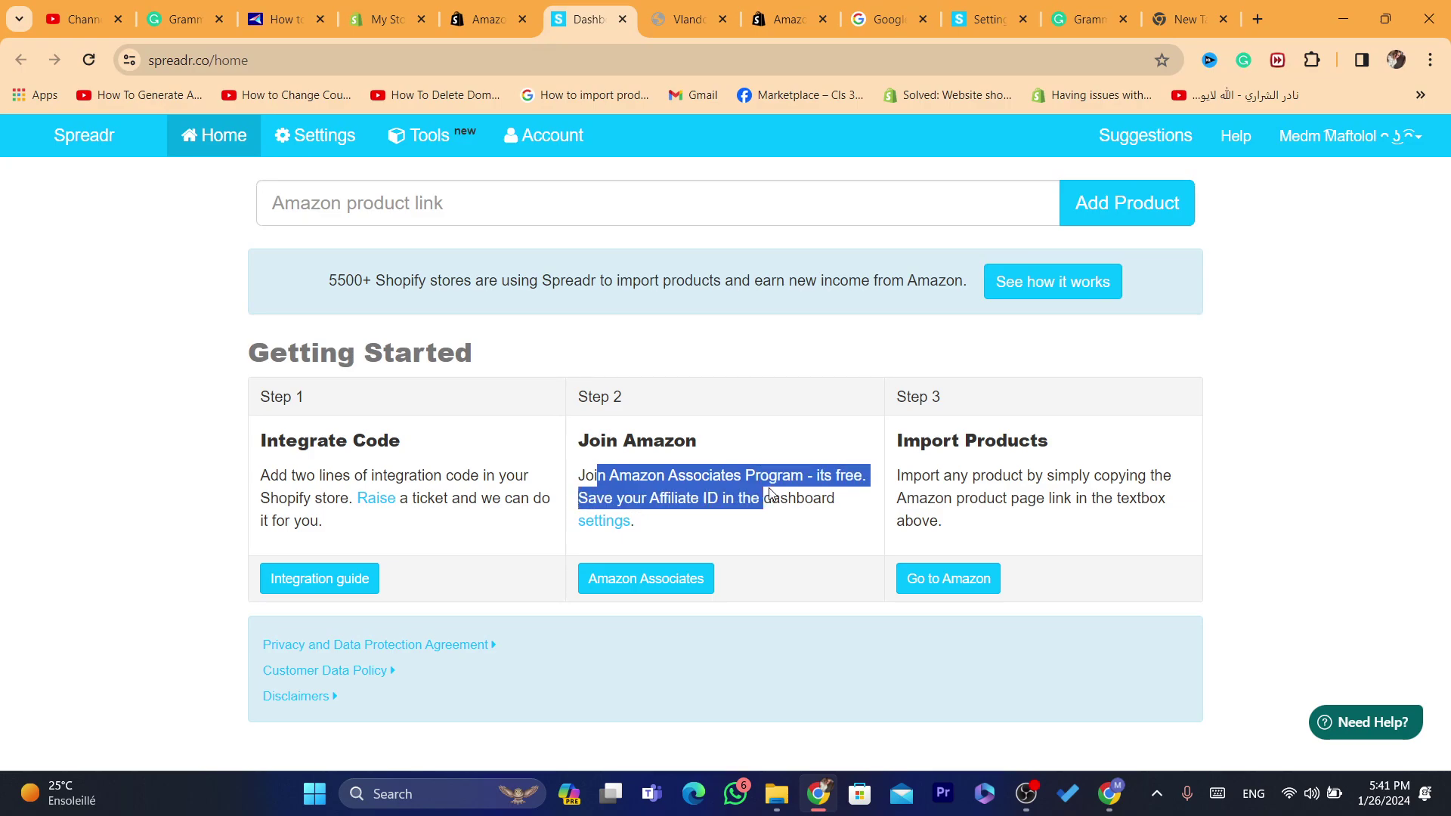
pyautogui.click(771, 490)
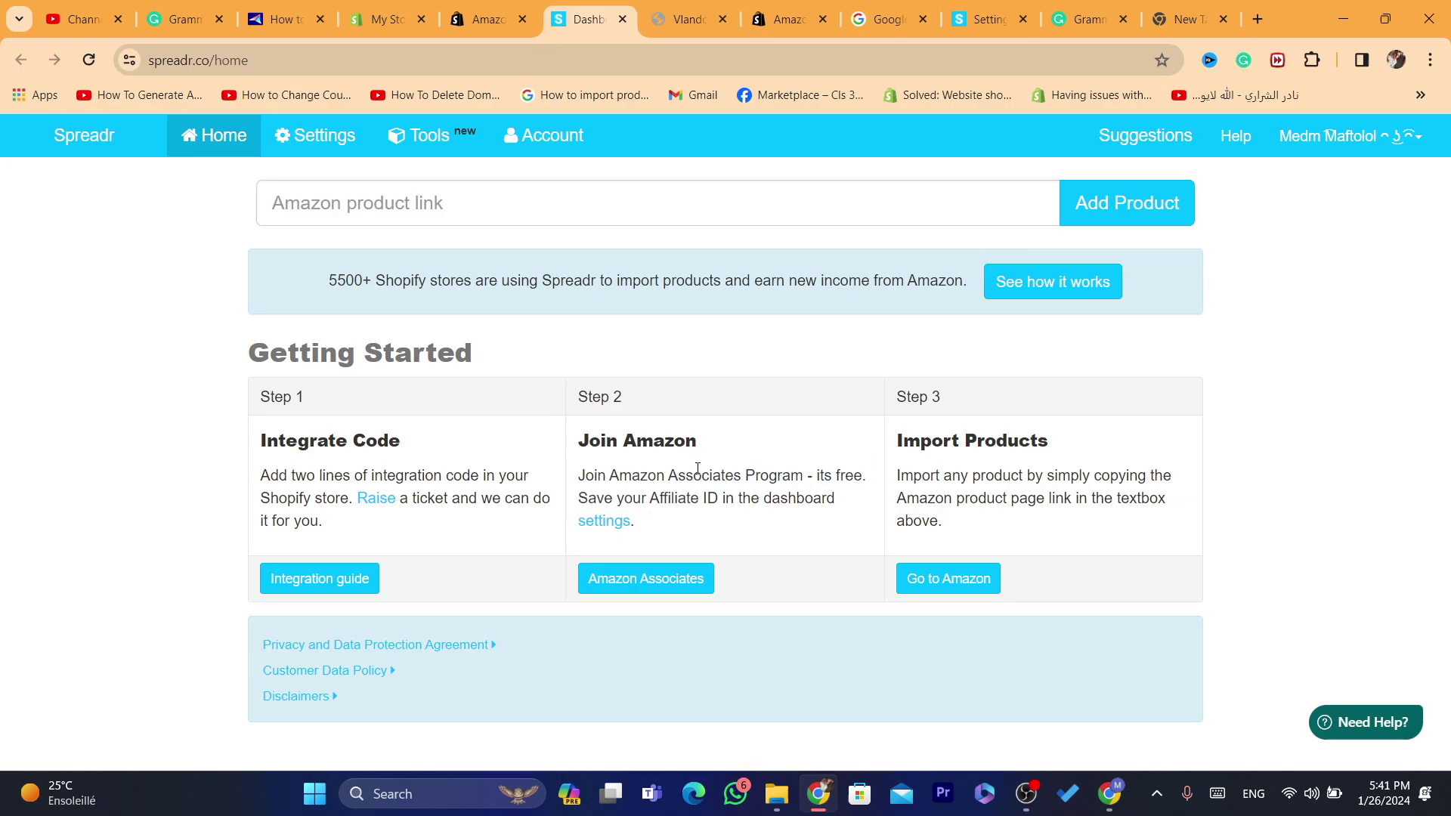
pyautogui.moveTo(573, 438); pyautogui.dragTo(748, 473)
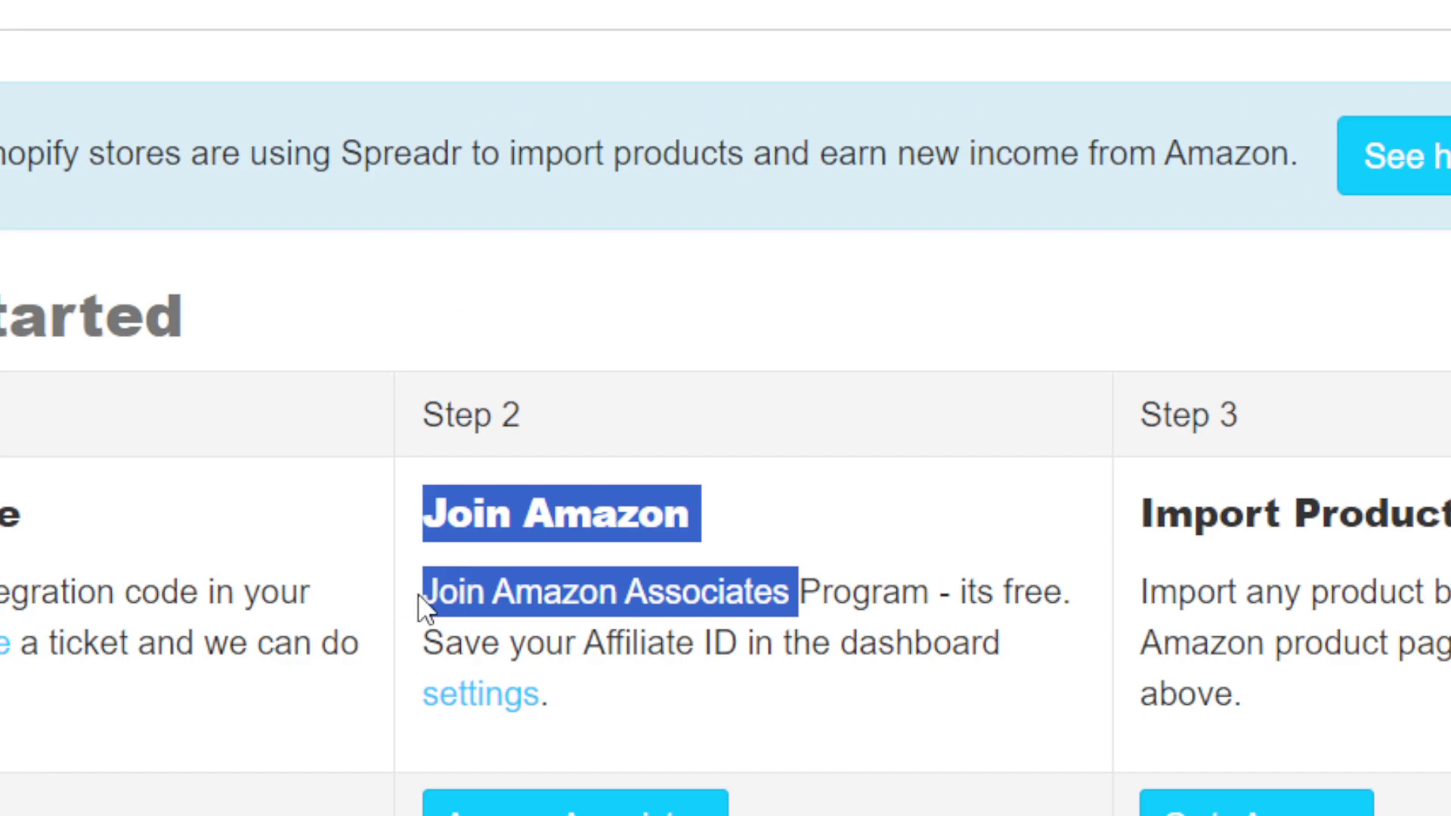
pyautogui.moveTo(416, 597); pyautogui.dragTo(929, 593)
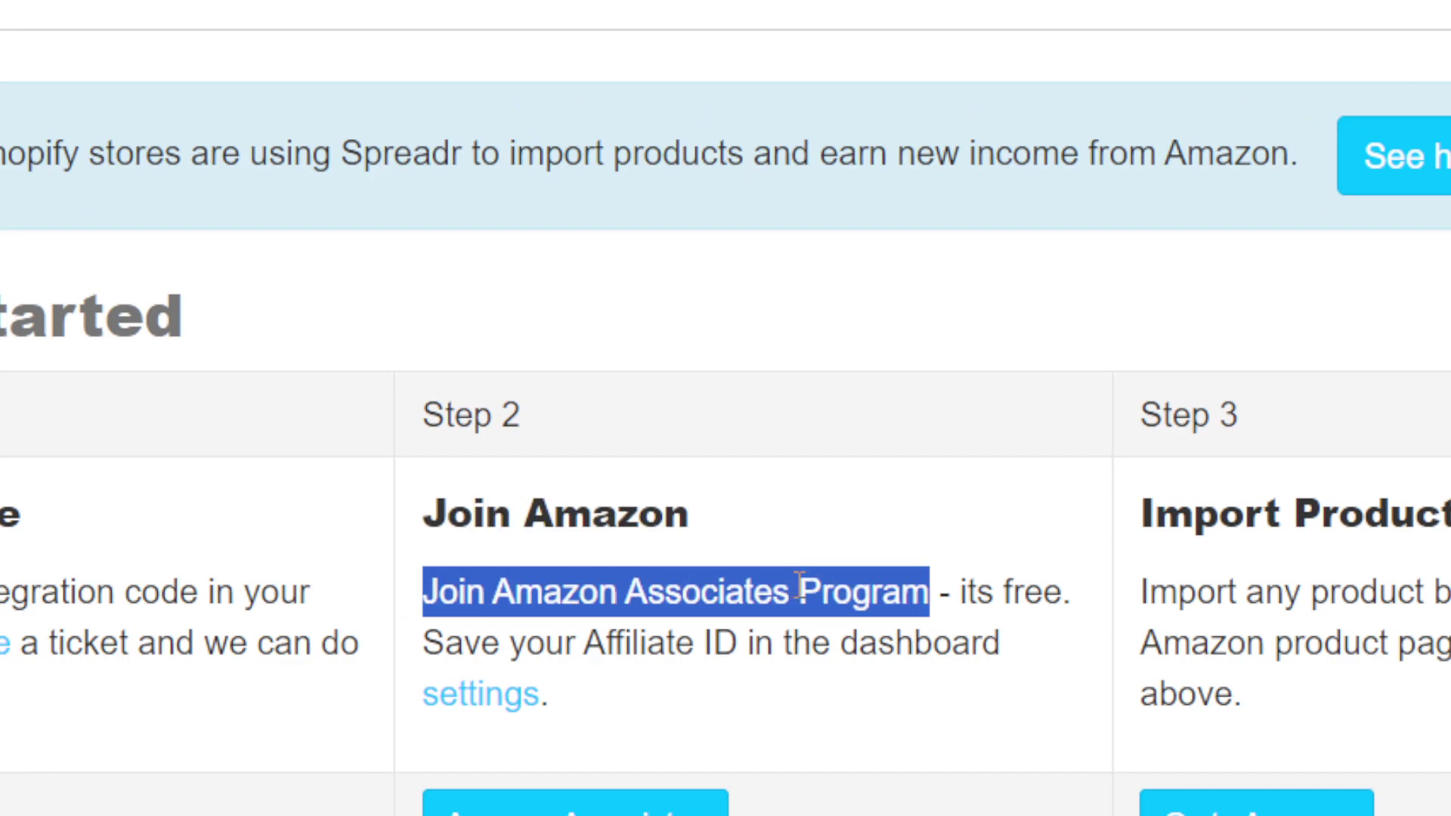
pyautogui.click(1004, 647)
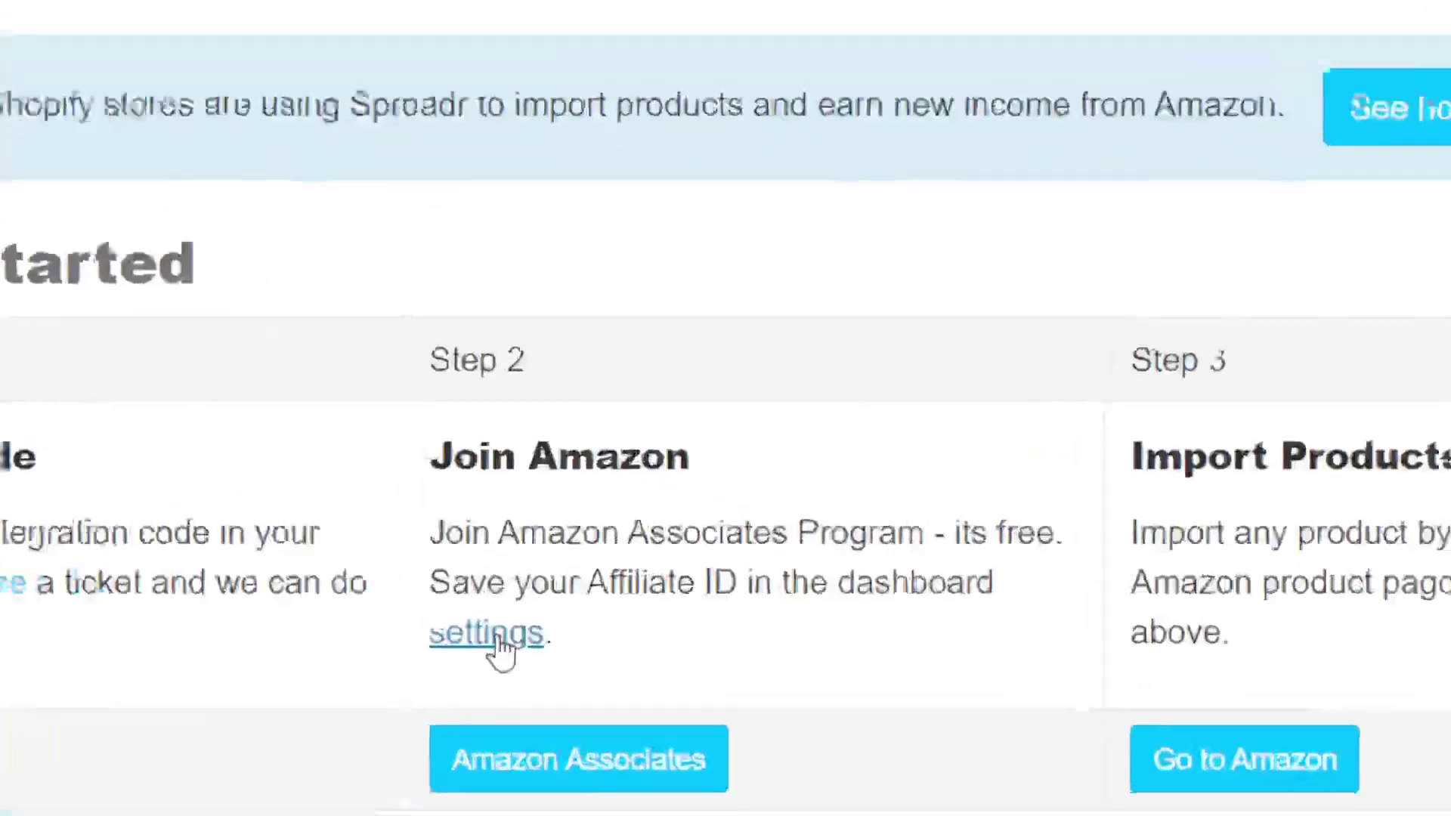
# Step: Open the Spreadr settings from the Join Amazon step and clear the United States Affiliate / Associate ID field
pyautogui.click(610, 526)
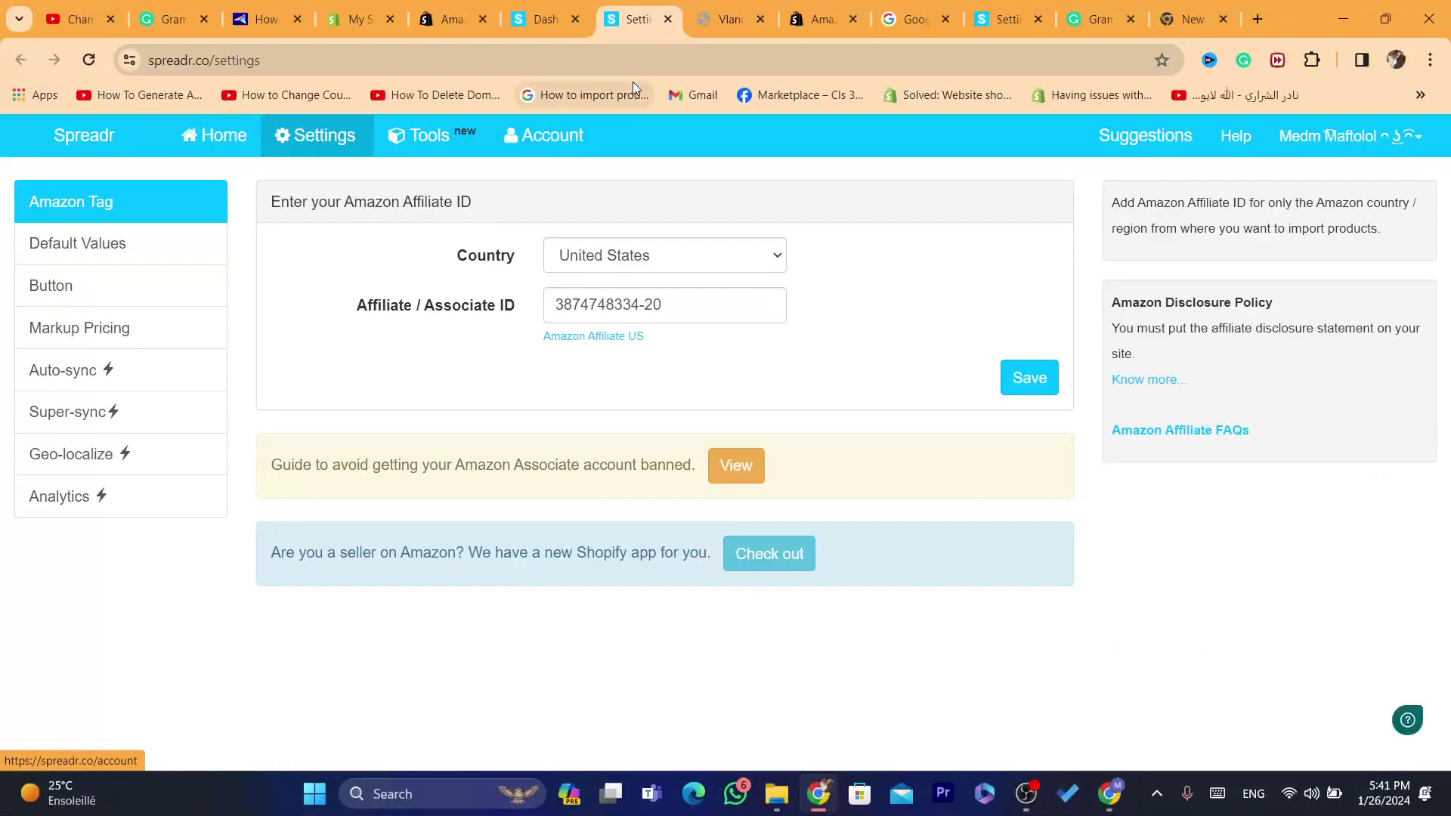
pyautogui.tripleClick(620, 306)
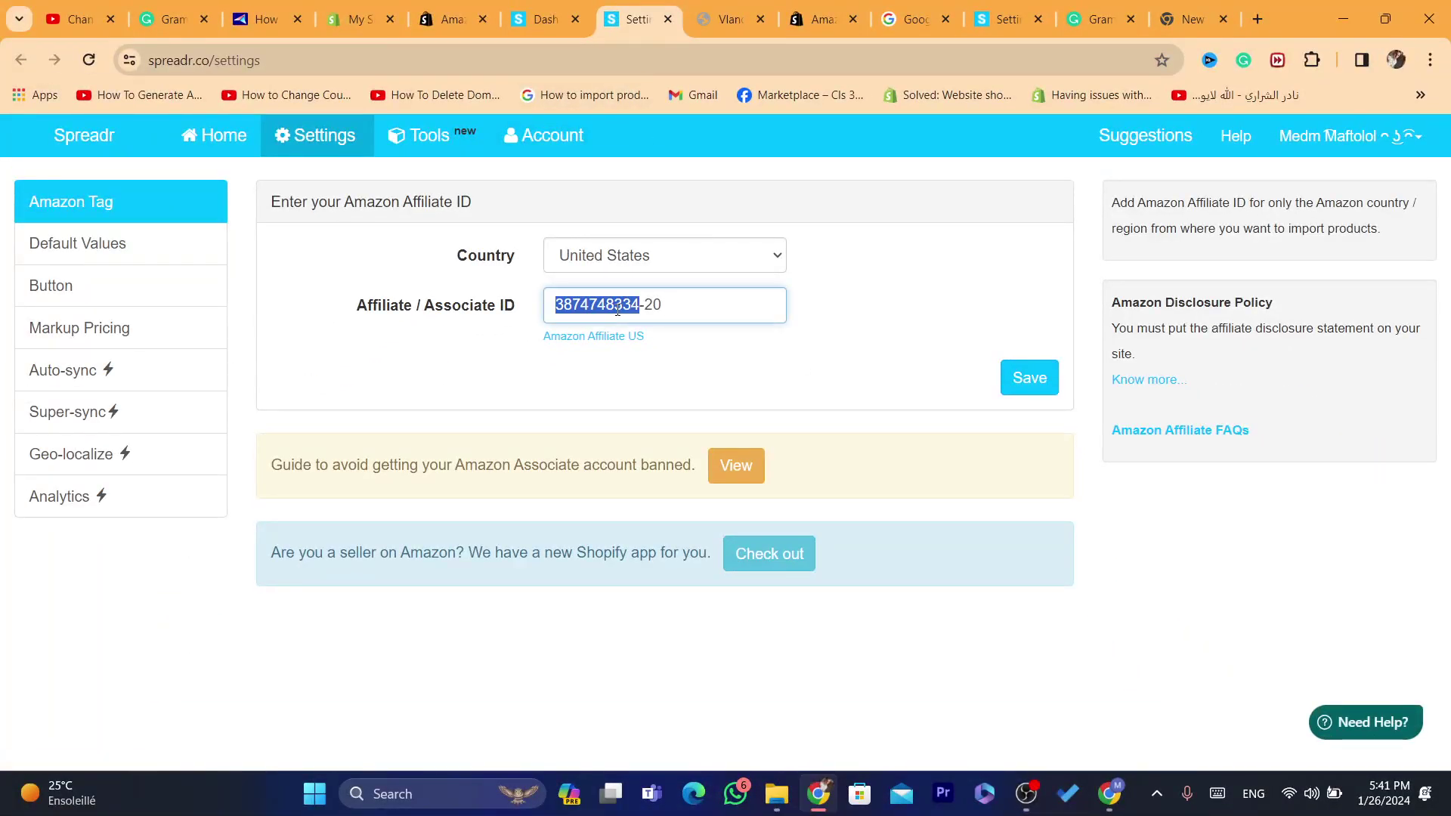
pyautogui.press('BackSpace')
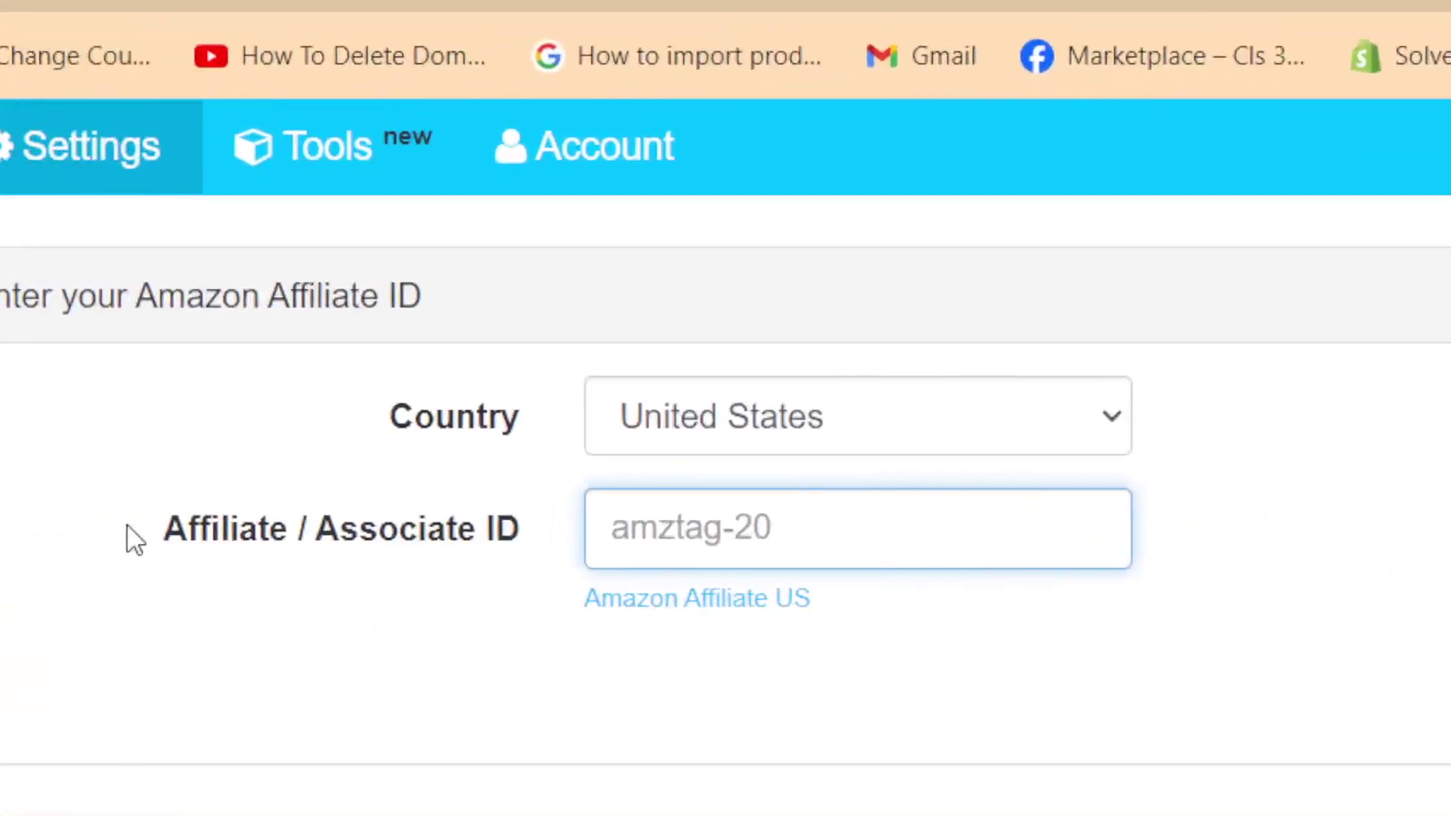
# Step: Check the empty Affiliate / Associate ID field and switch to the Chrome window with Amazon Associates Central
pyautogui.moveTo(257, 353); pyautogui.dragTo(489, 360)
pyautogui.click(614, 311)
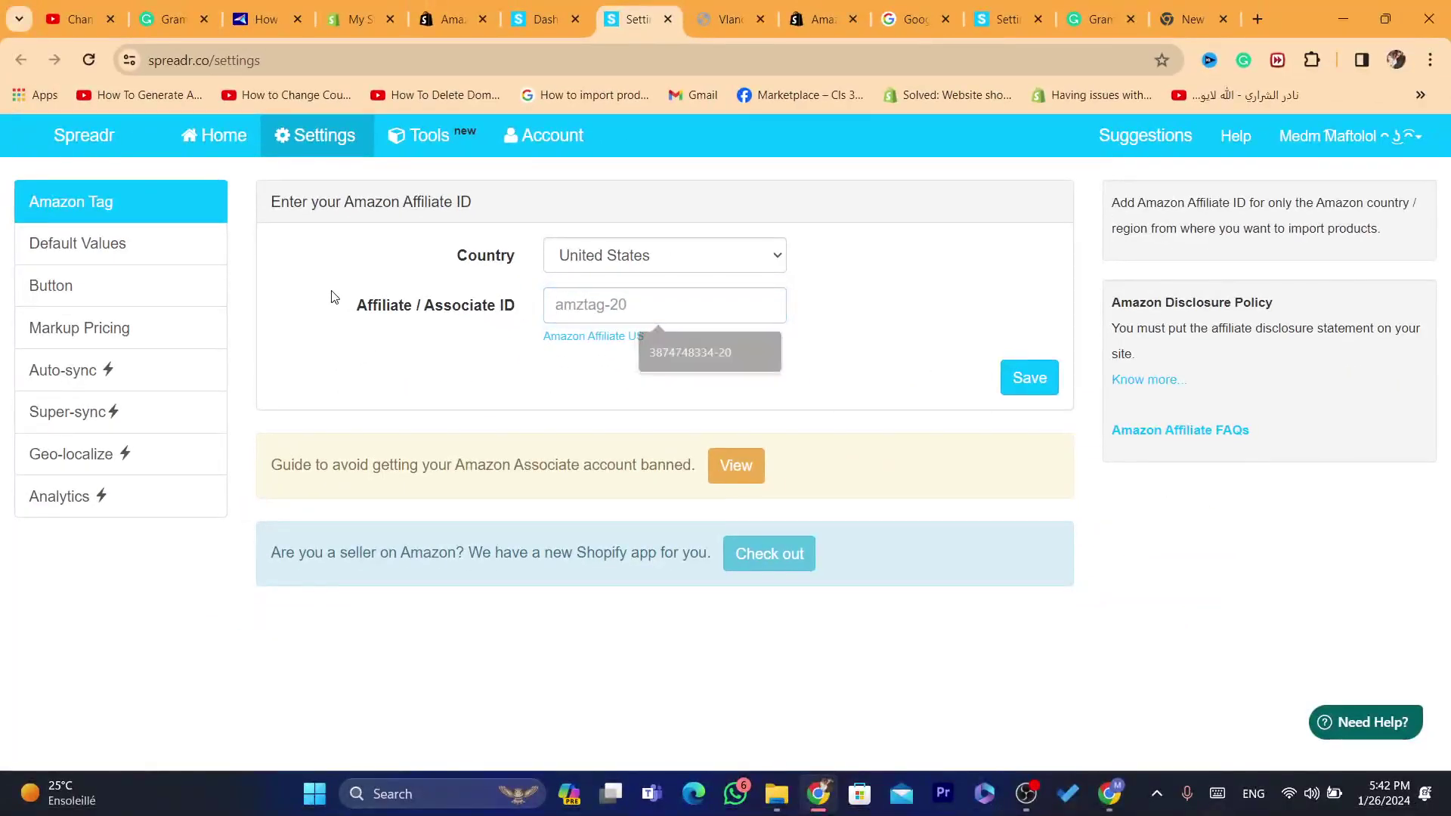
pyautogui.moveTo(119, 521); pyautogui.dragTo(525, 529)
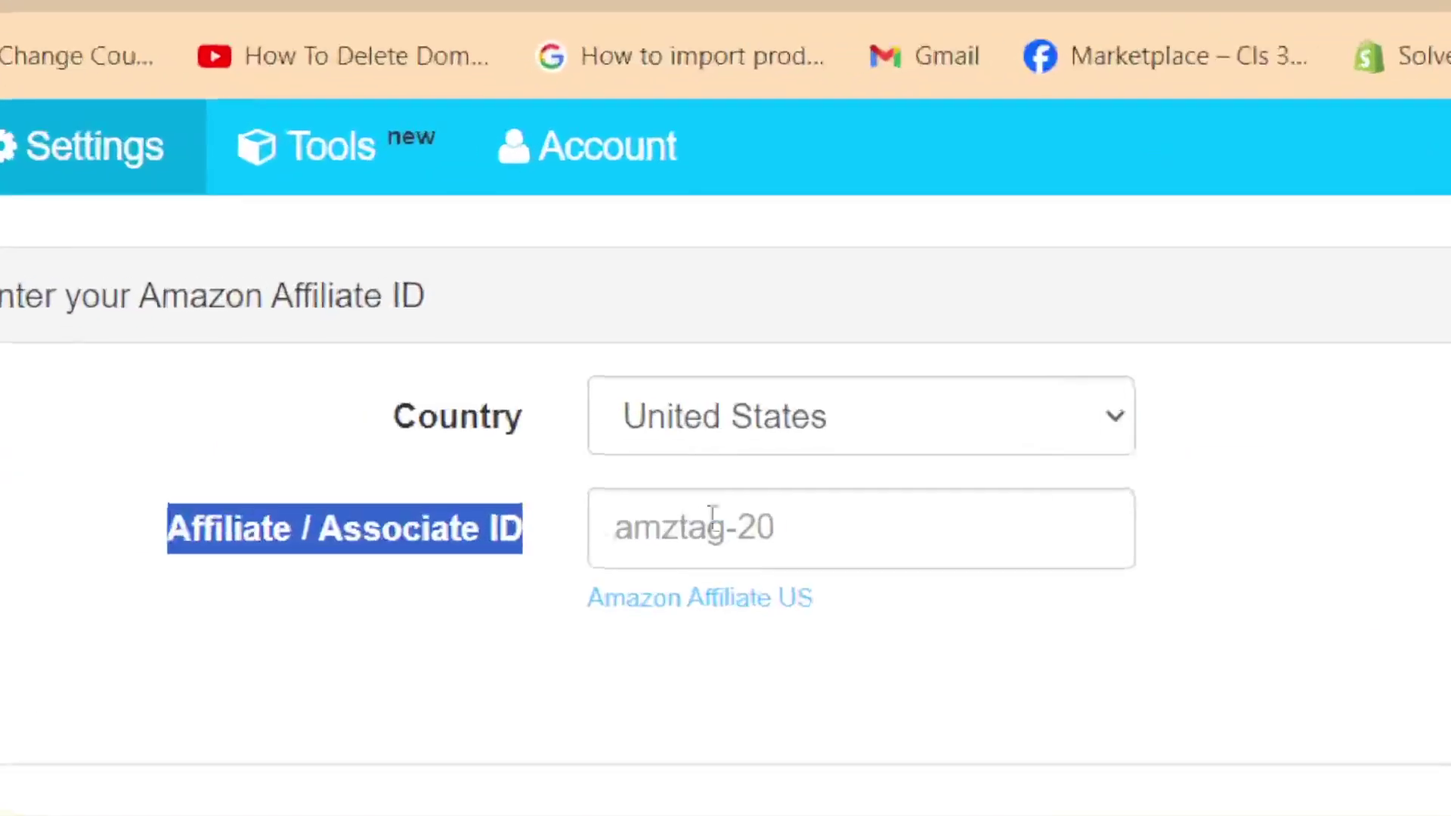
pyautogui.click(712, 521)
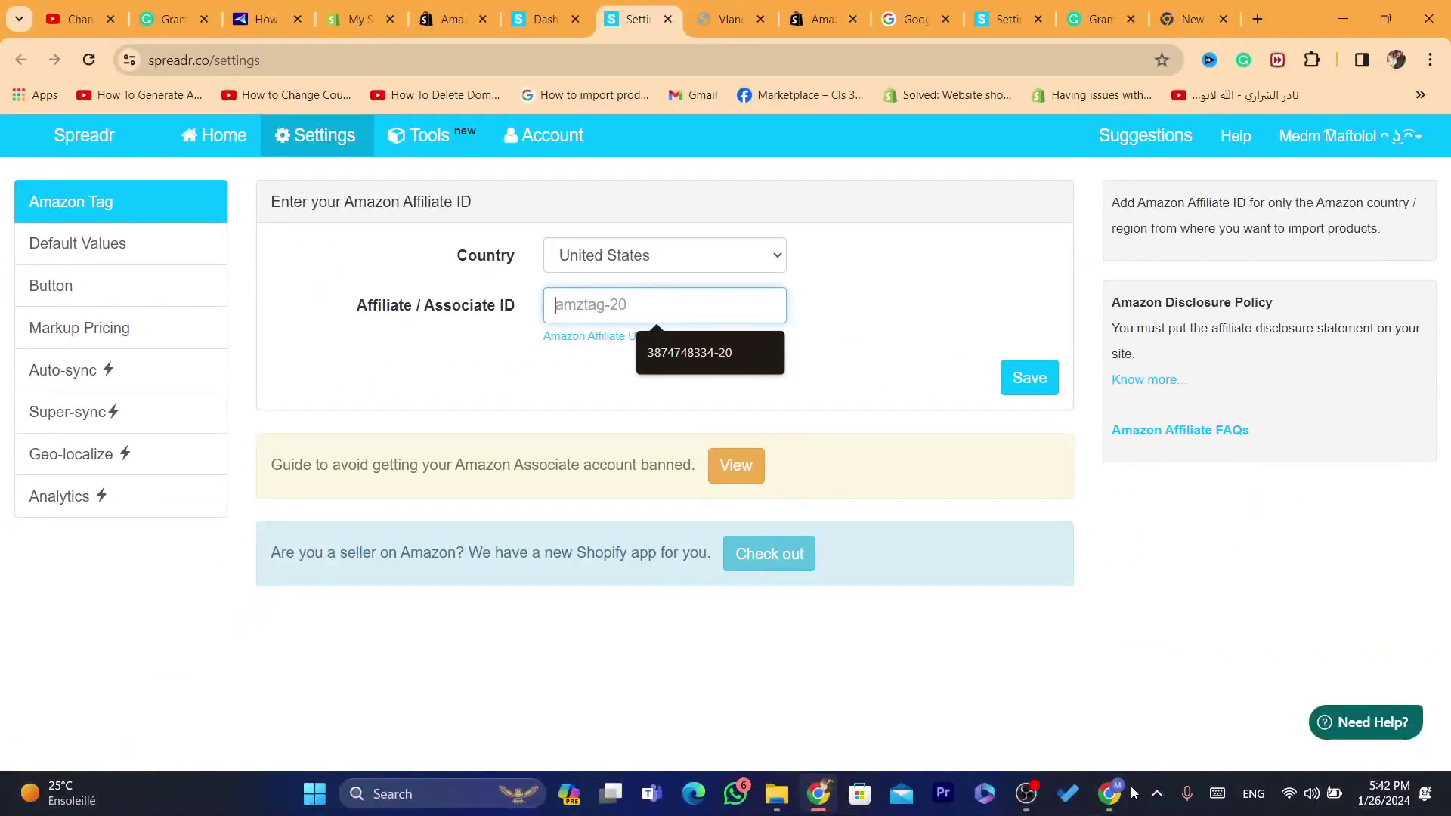
pyautogui.click(1133, 793)
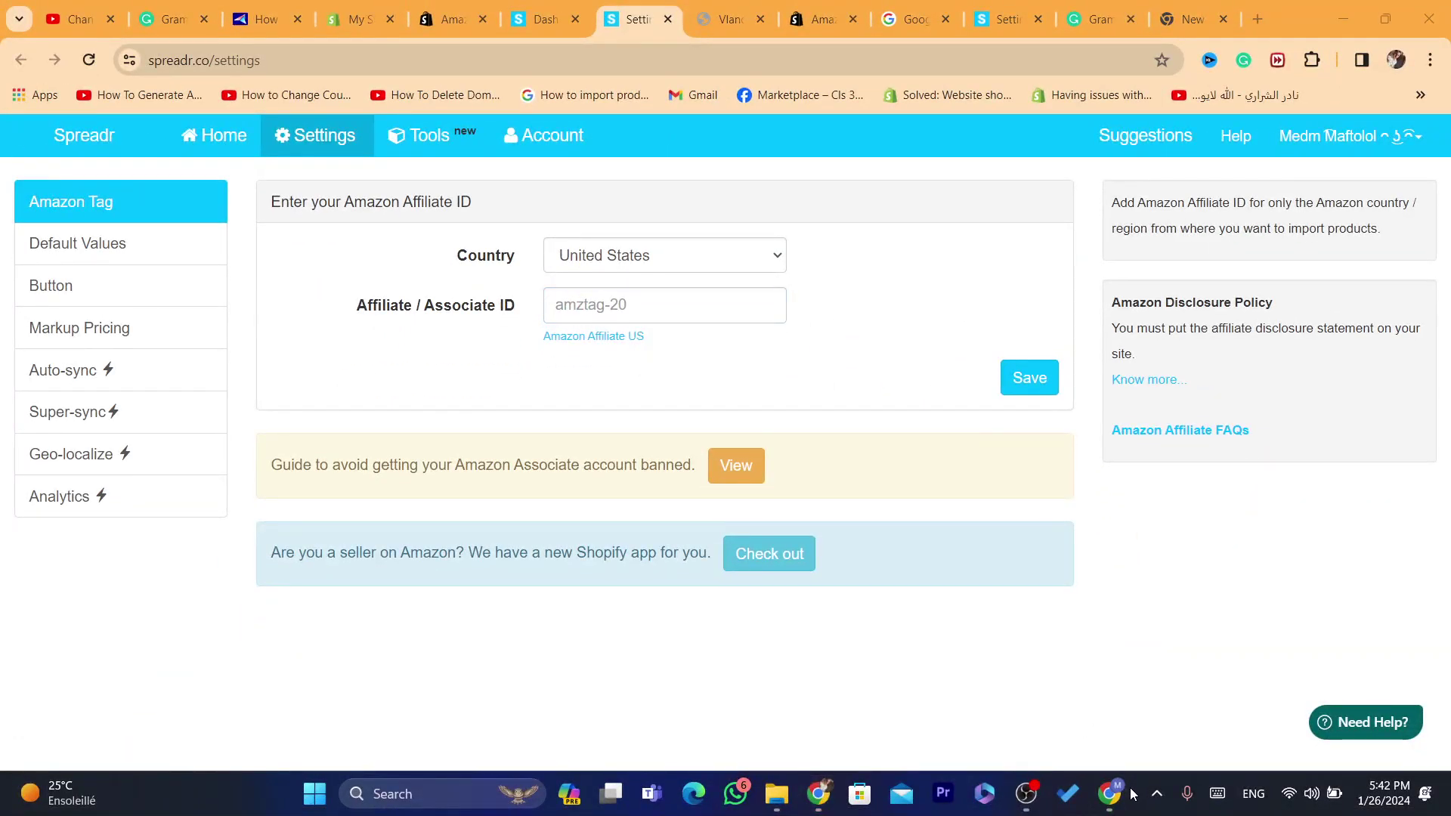
pyautogui.click(1115, 807)
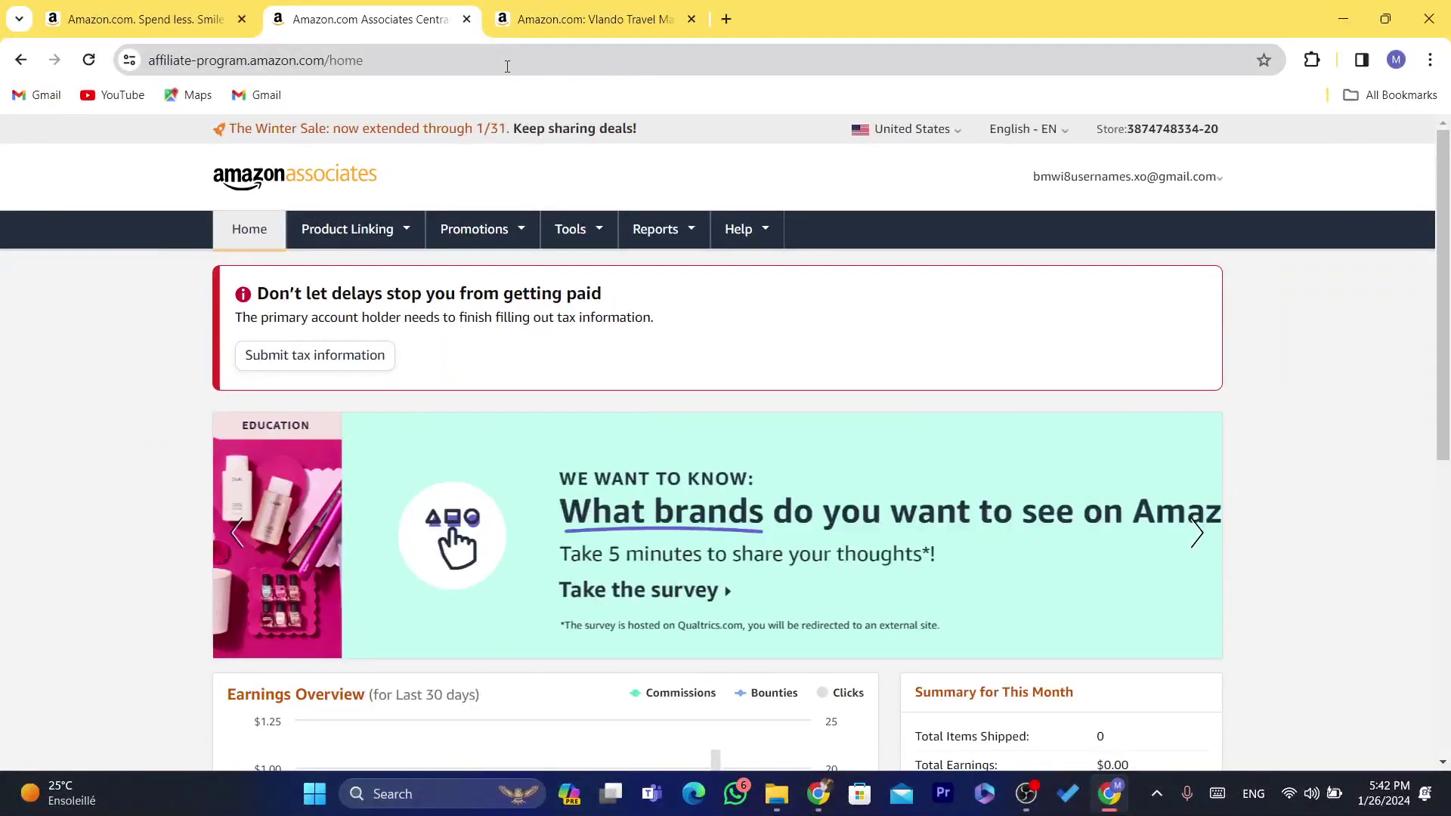
# Step: Find the Amazon.com Associates Central site through an "amazon associates" search and close the browsing history view
pyautogui.click(505, 65)
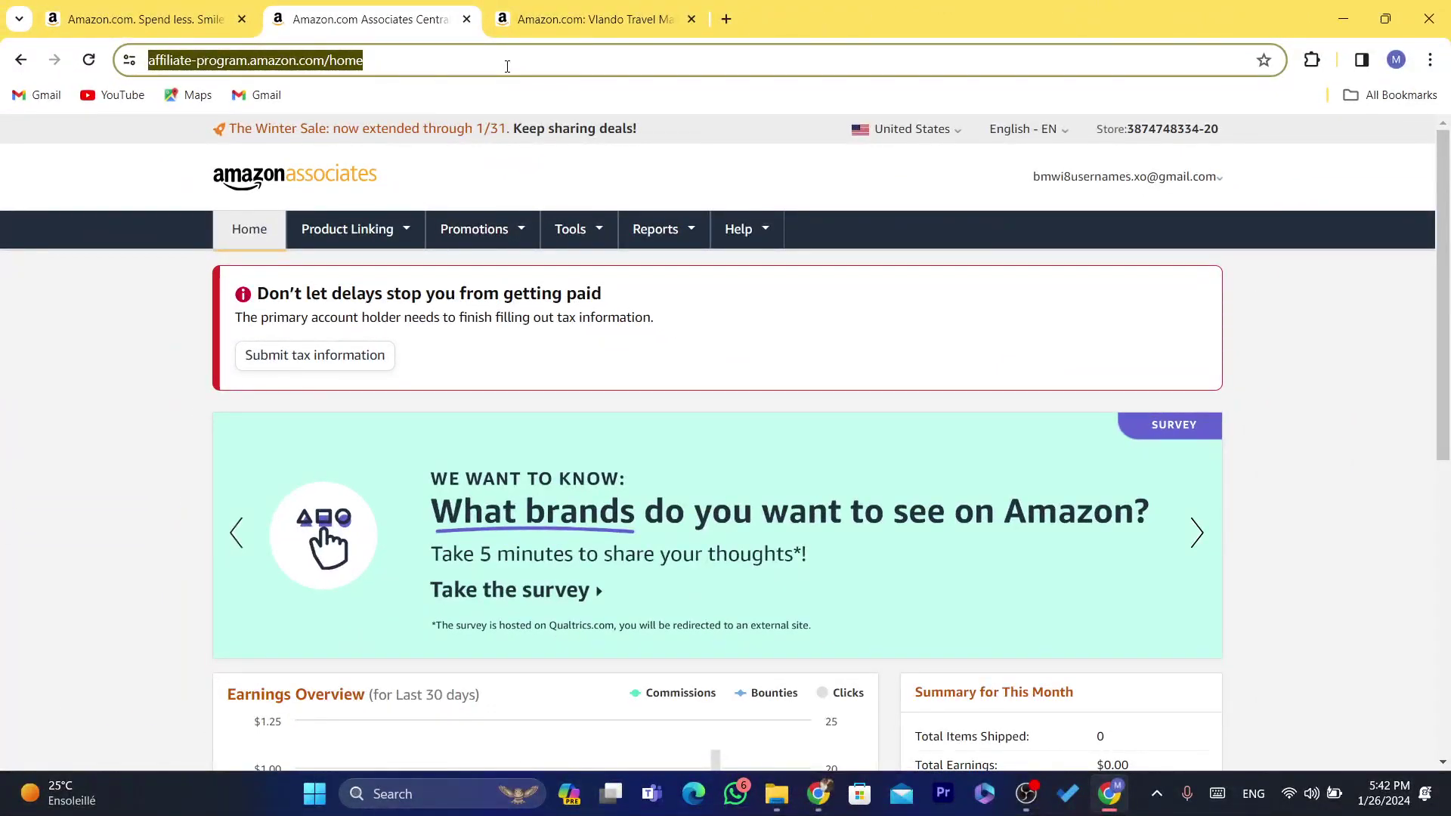
pyautogui.write('ama')
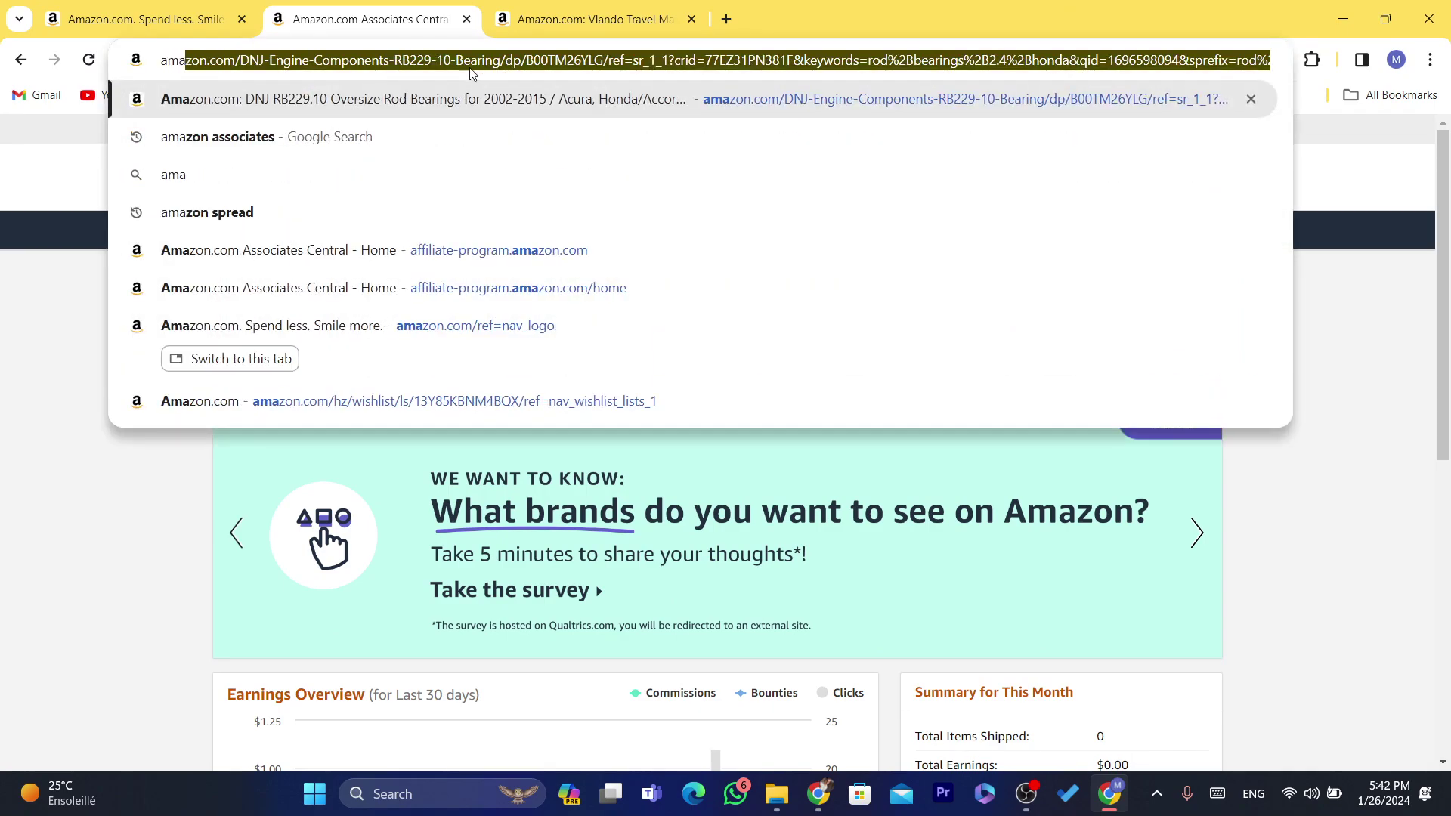
pyautogui.write('azo')
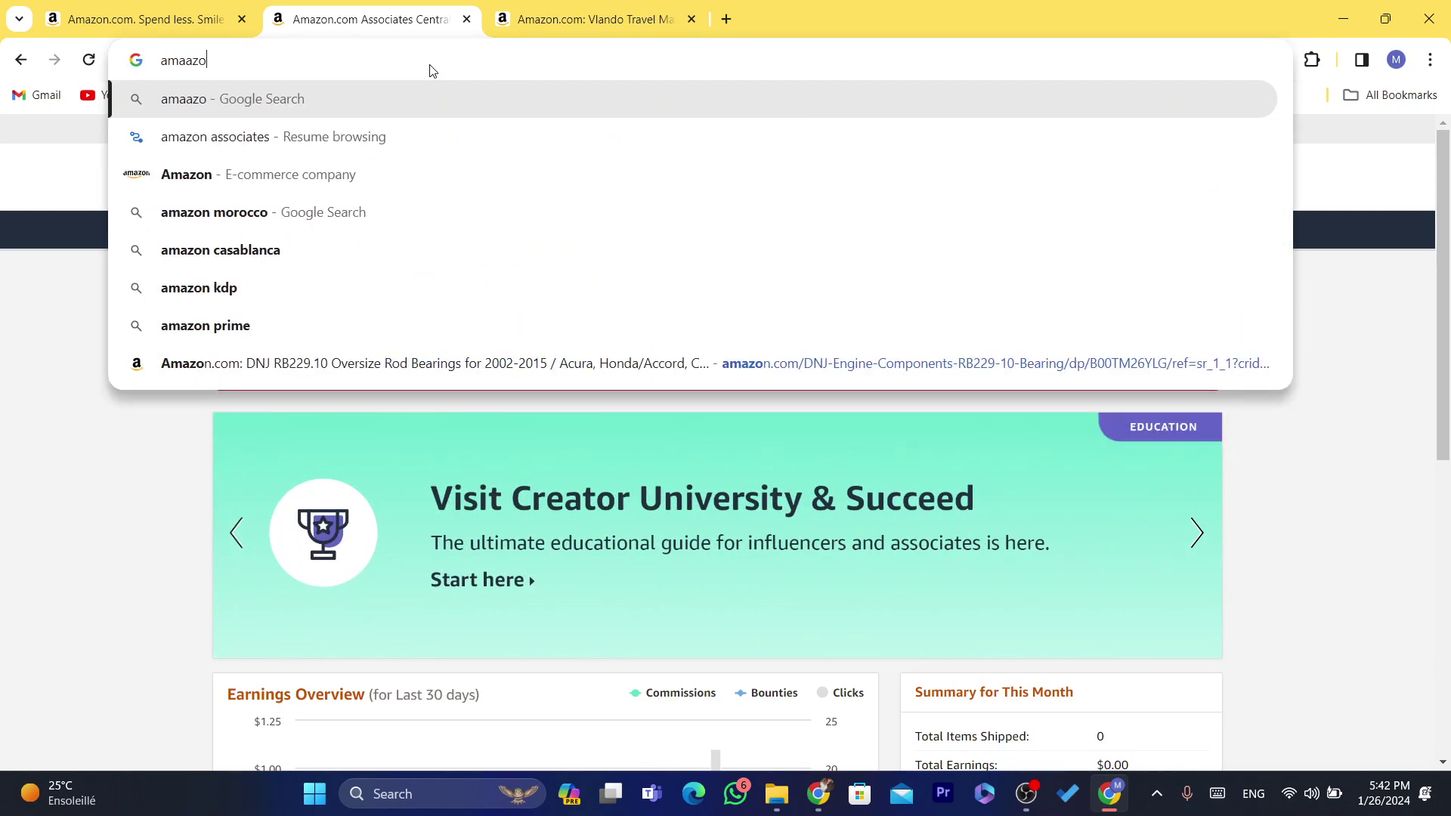
pyautogui.write('n as')
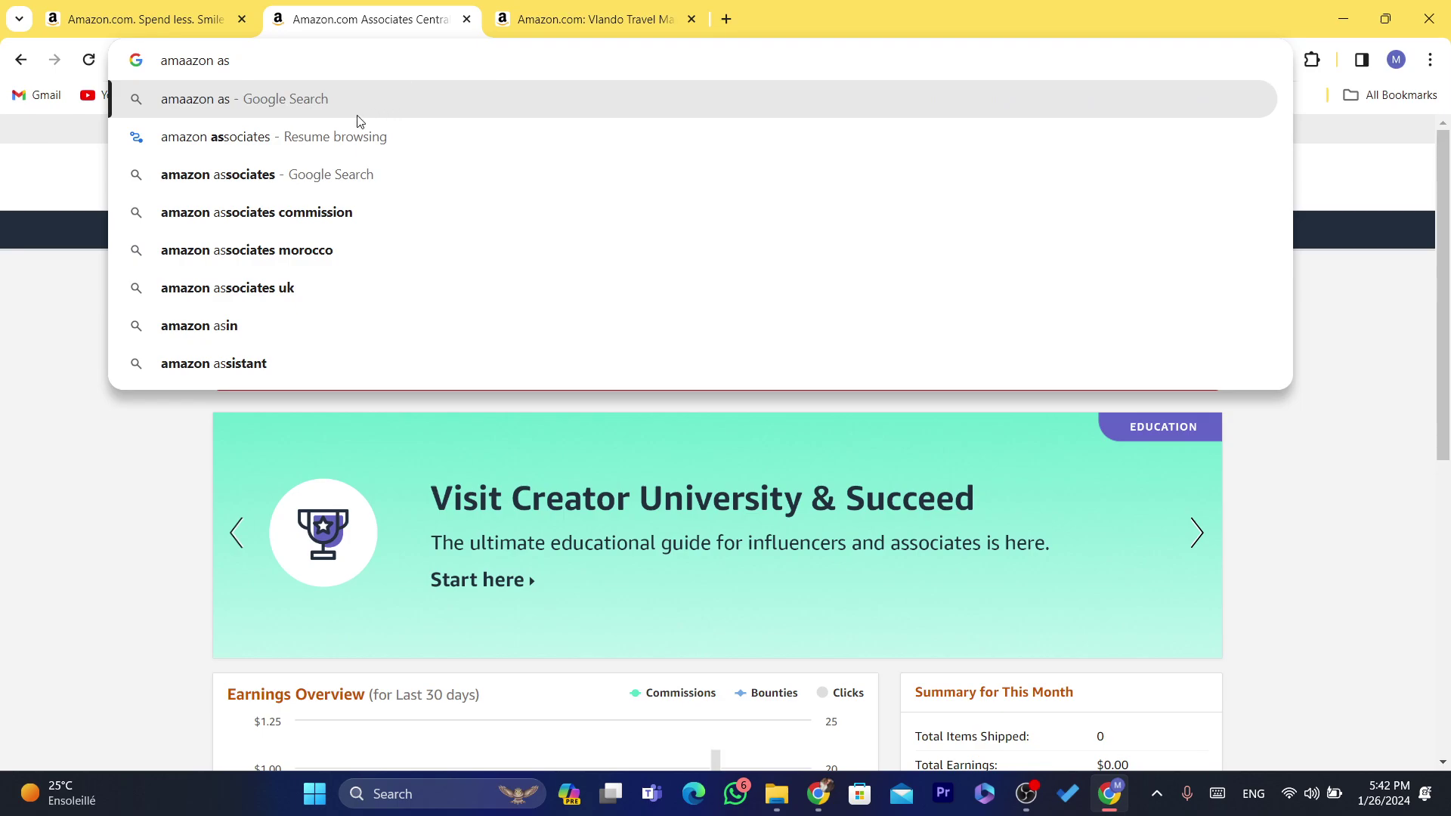
pyautogui.click(348, 124)
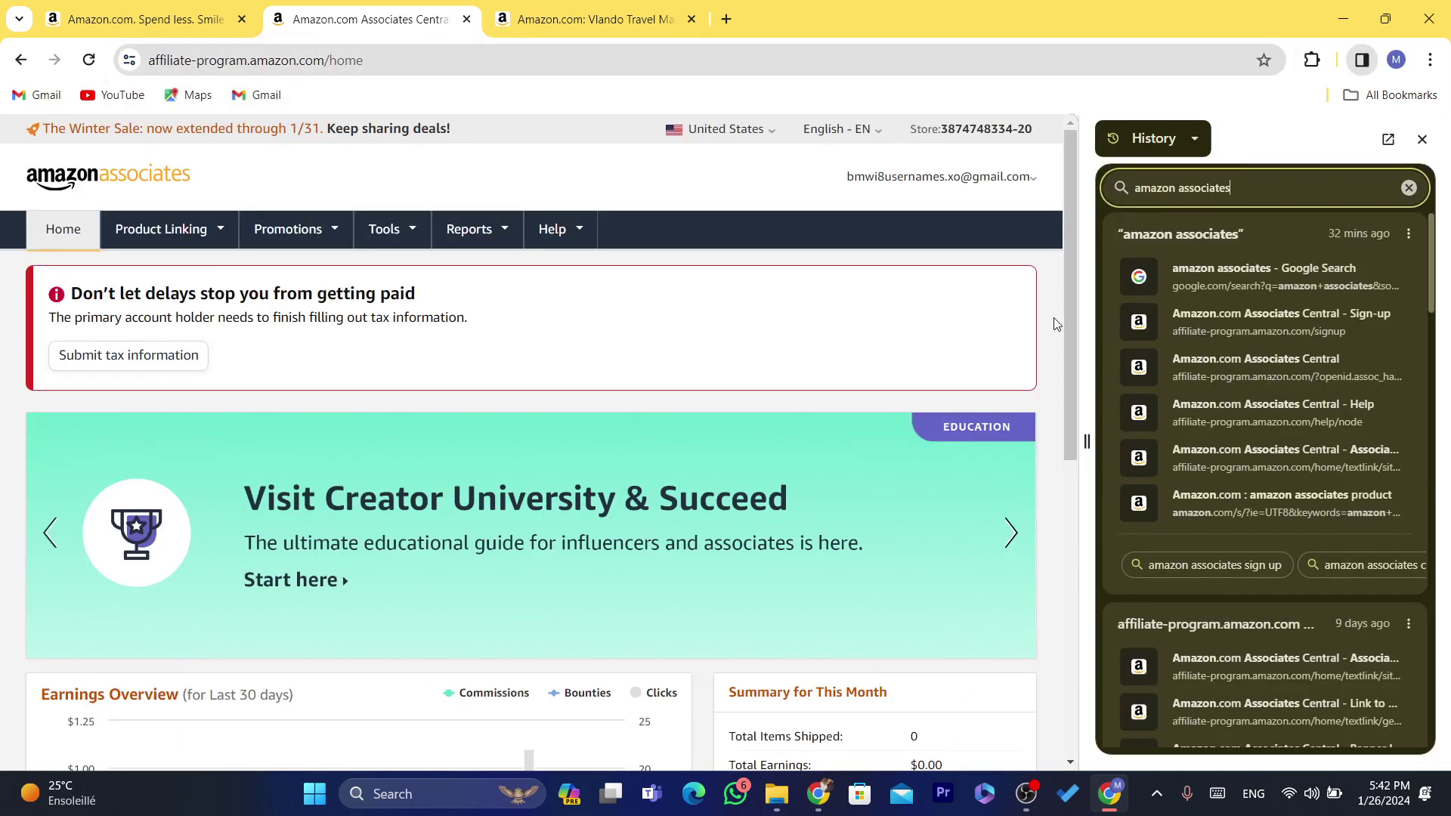
pyautogui.click(1247, 279)
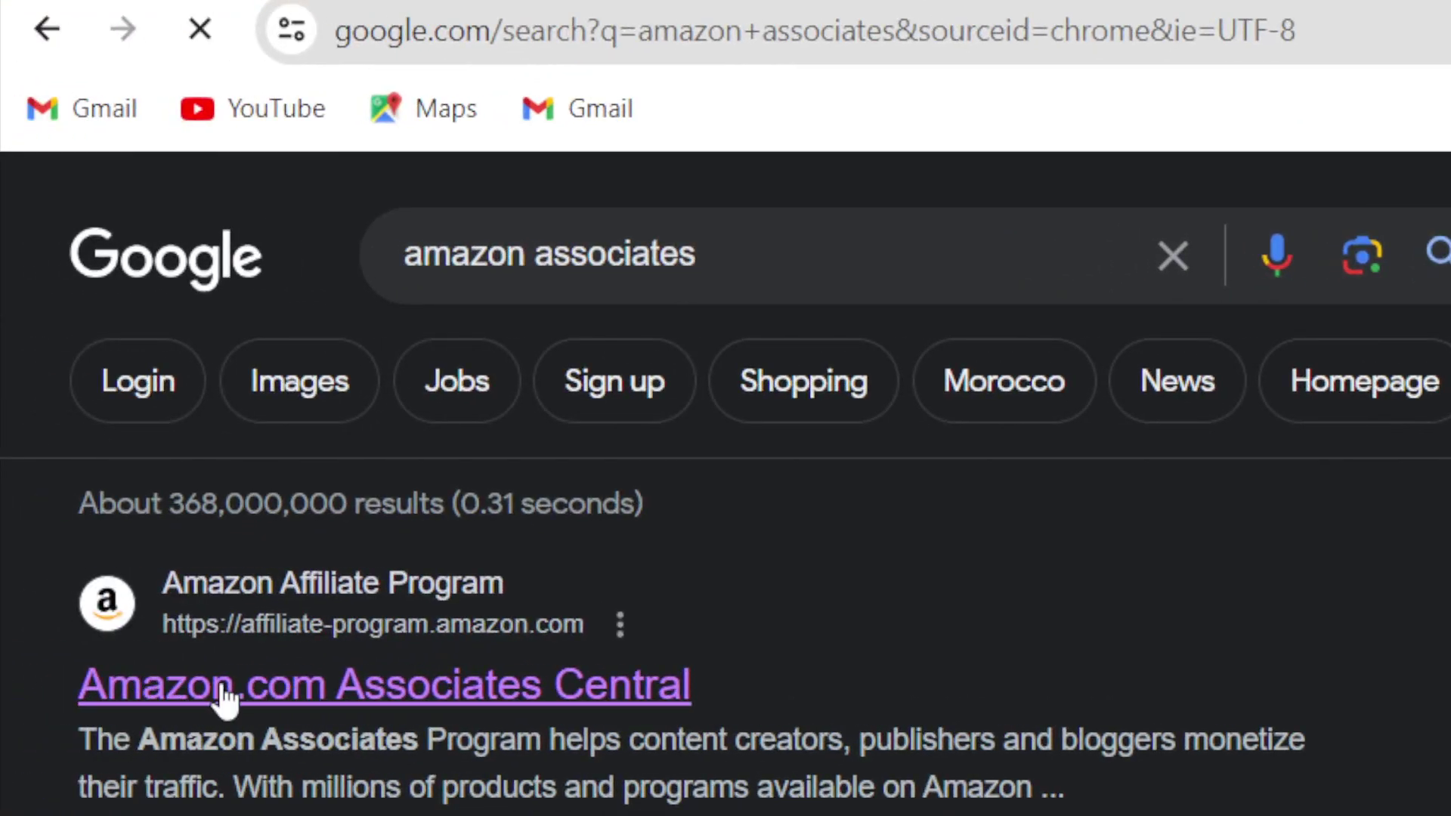
pyautogui.click(226, 699)
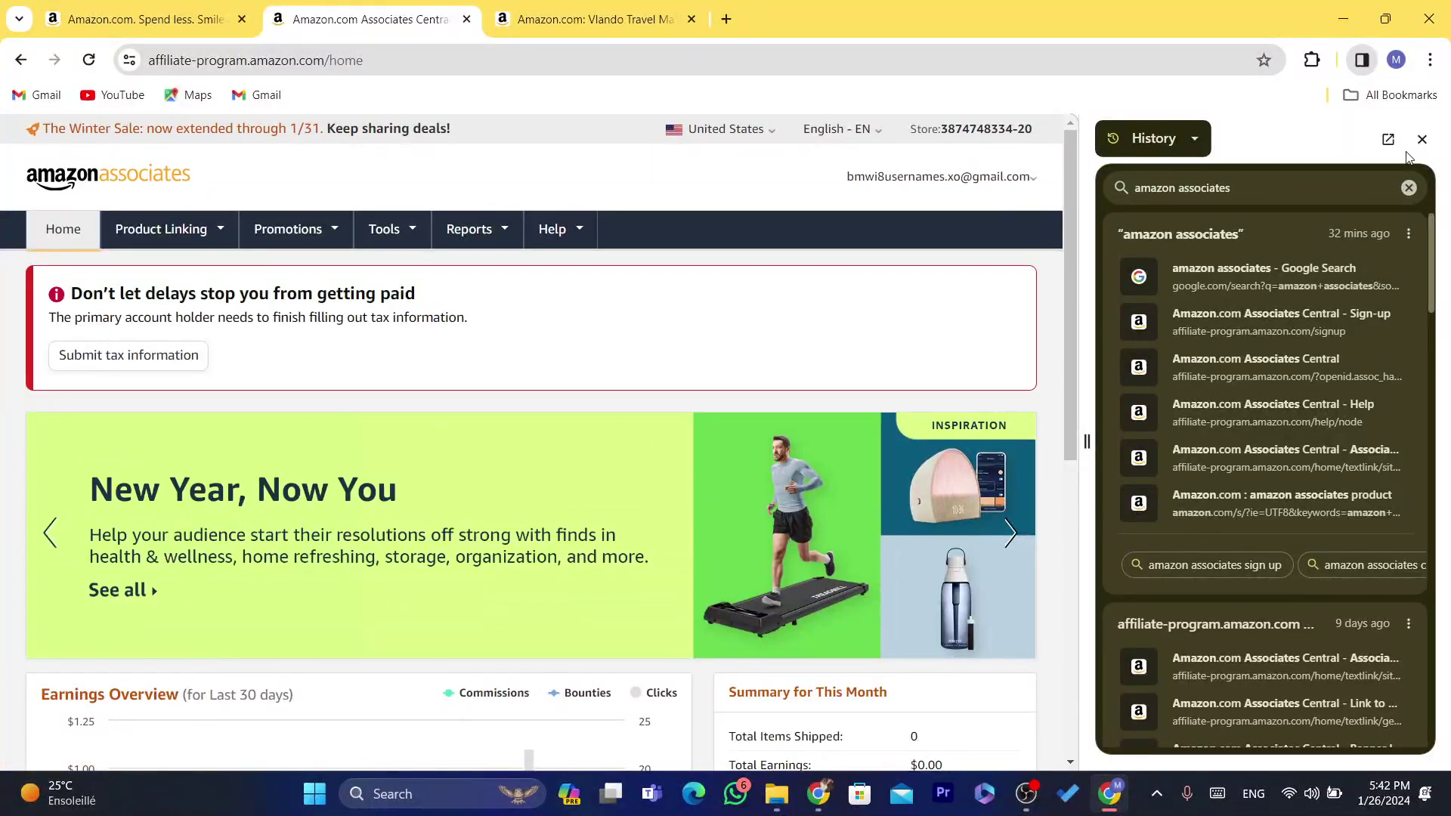
pyautogui.click(1422, 139)
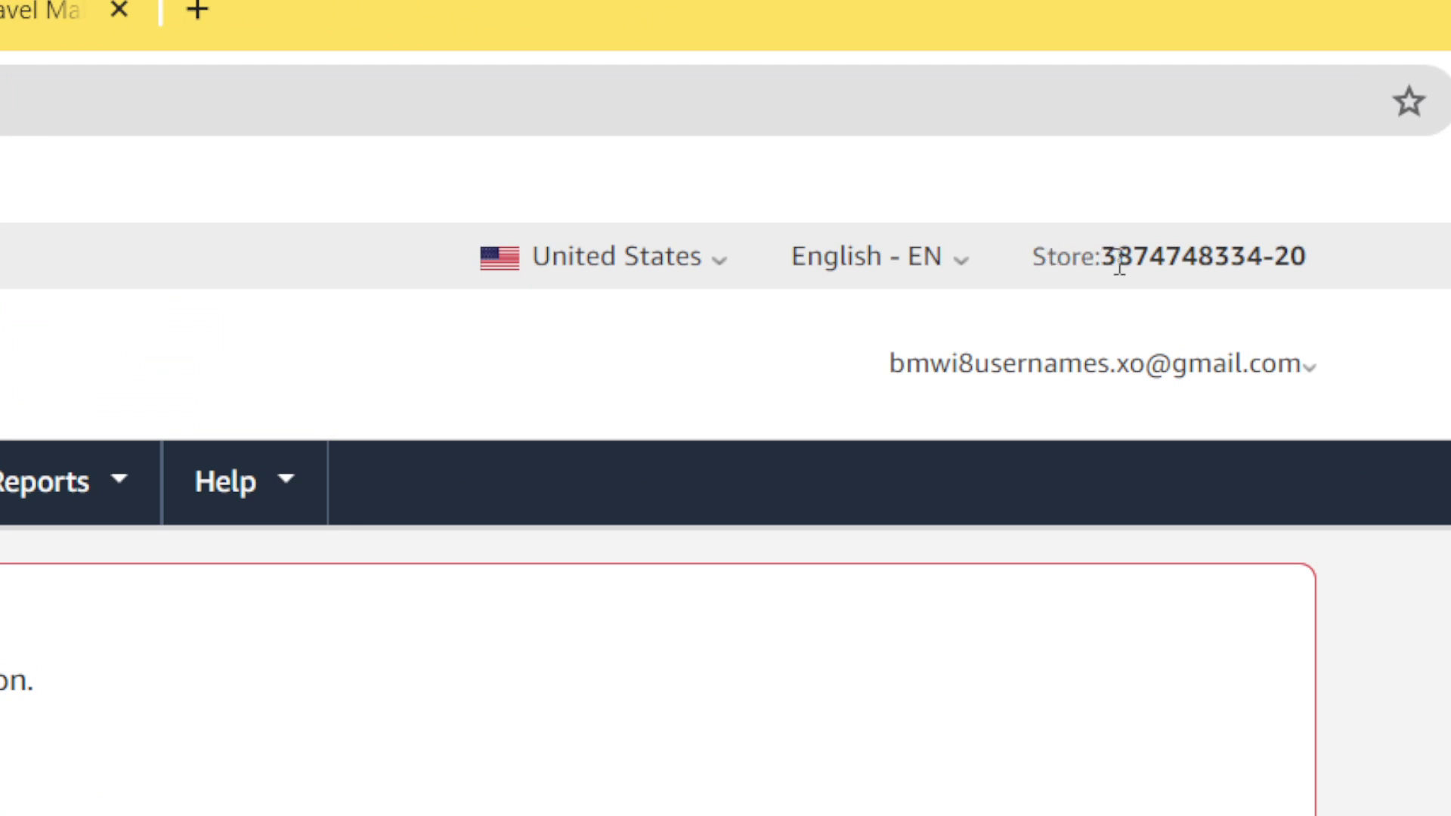
# Step: Copy the store ID from the header of the Amazon Associates Central home page
pyautogui.moveTo(1105, 261); pyautogui.dragTo(1158, 261)
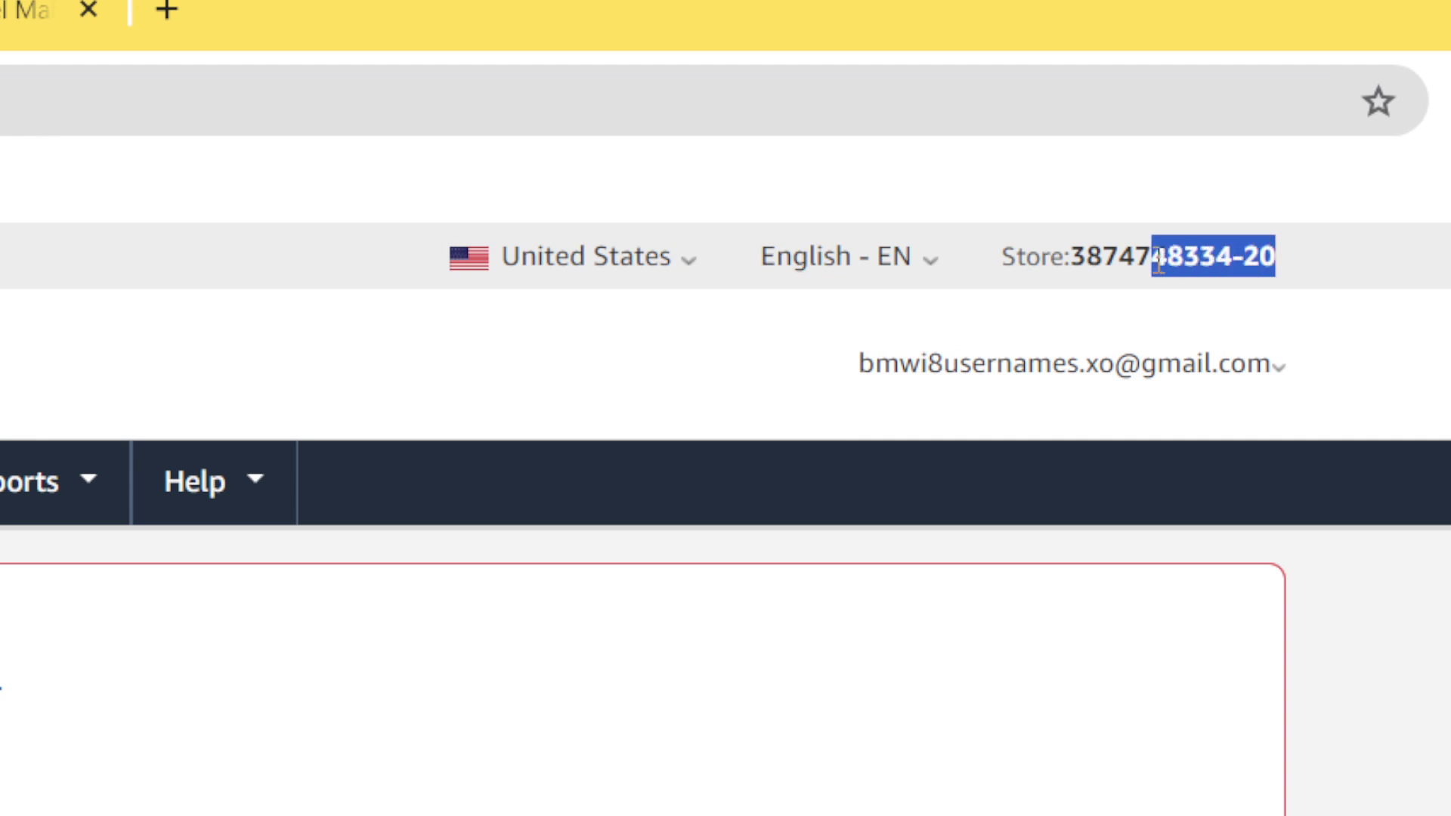
pyautogui.rightClick(1077, 255)
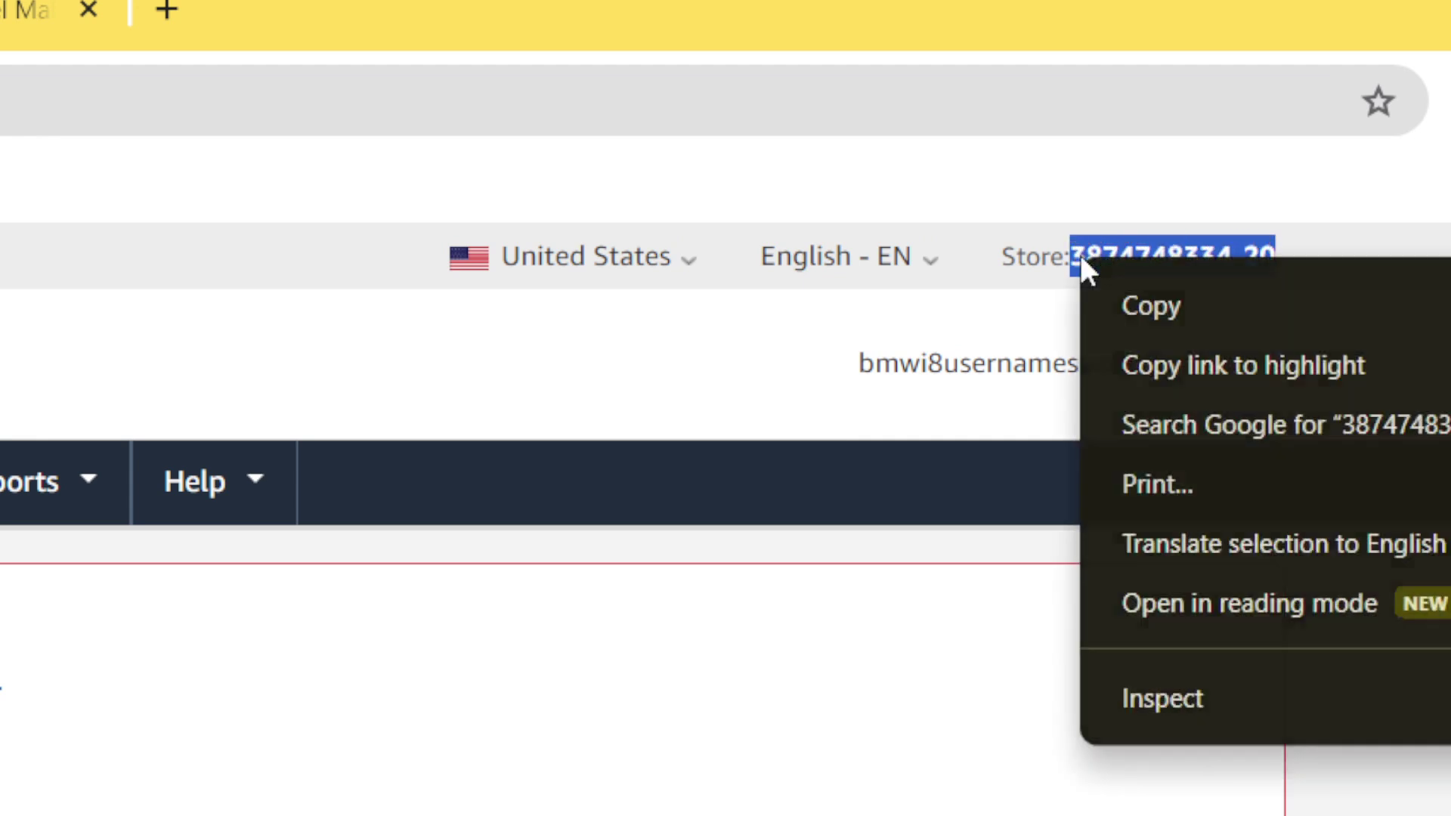
pyautogui.click(1133, 306)
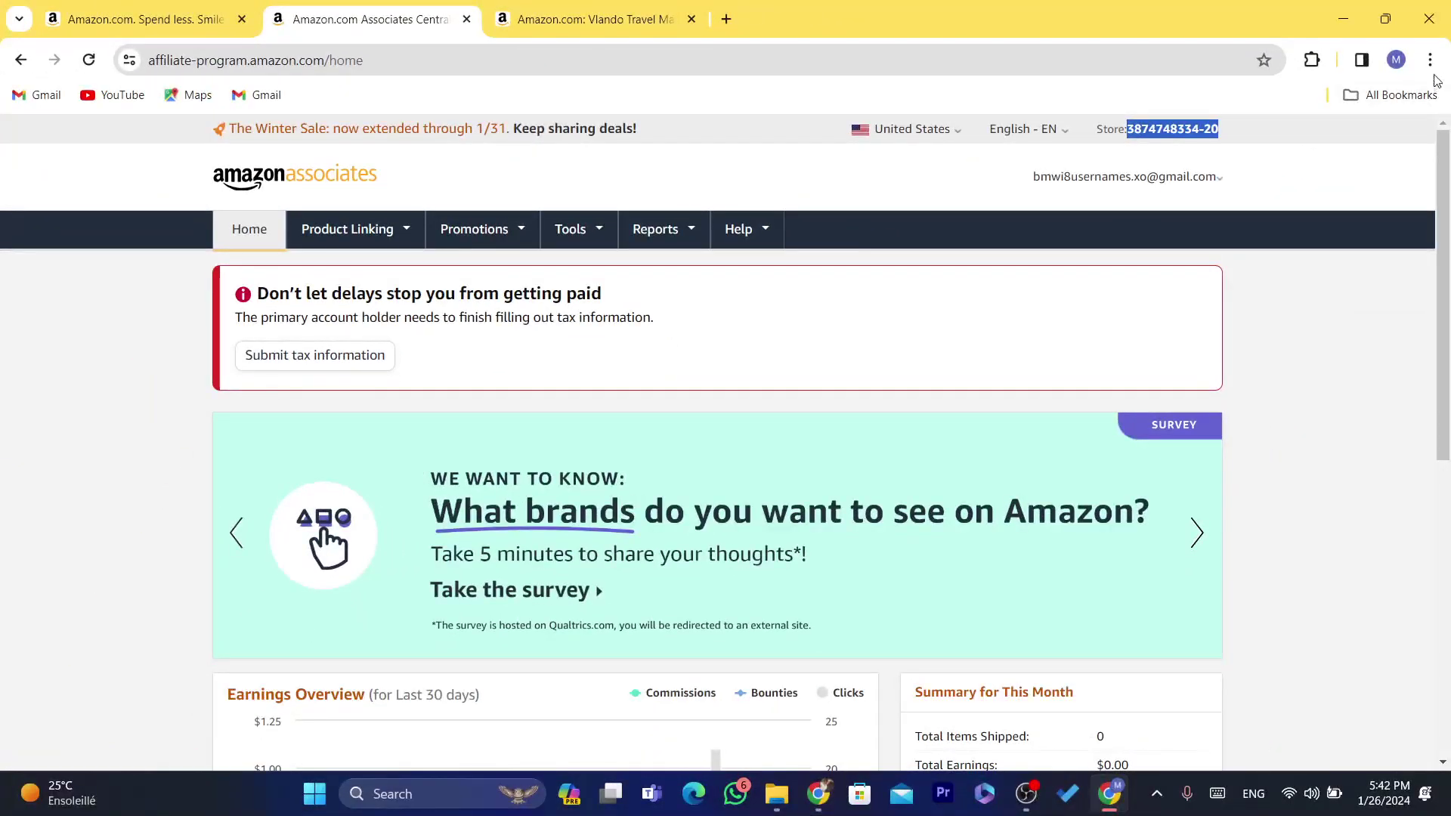
# Step: Open a new Incognito window and search Google for "amazon associates"
pyautogui.click(1430, 61)
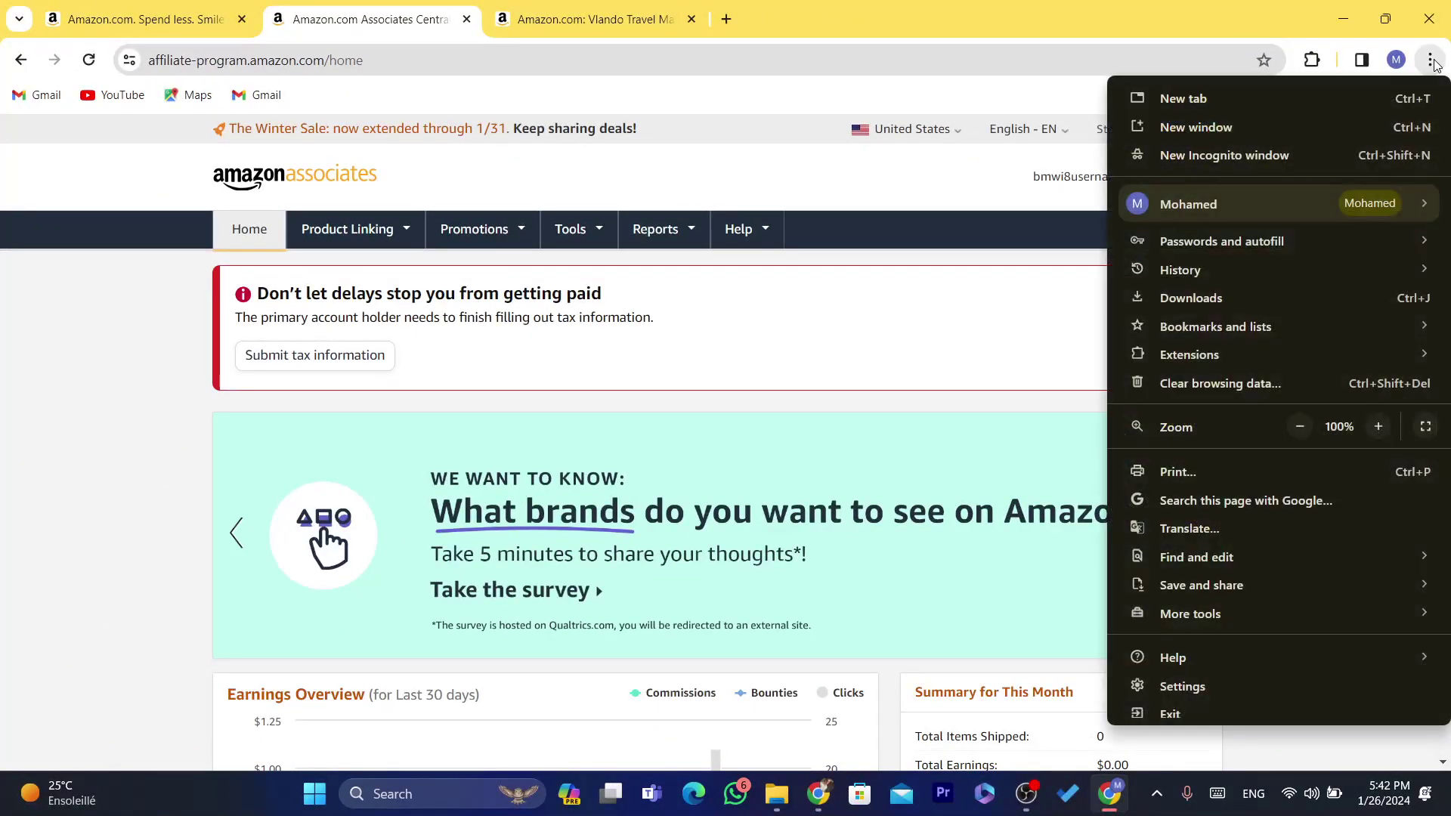
pyautogui.click(1209, 152)
pyautogui.hotkey('ctrl', 'v')
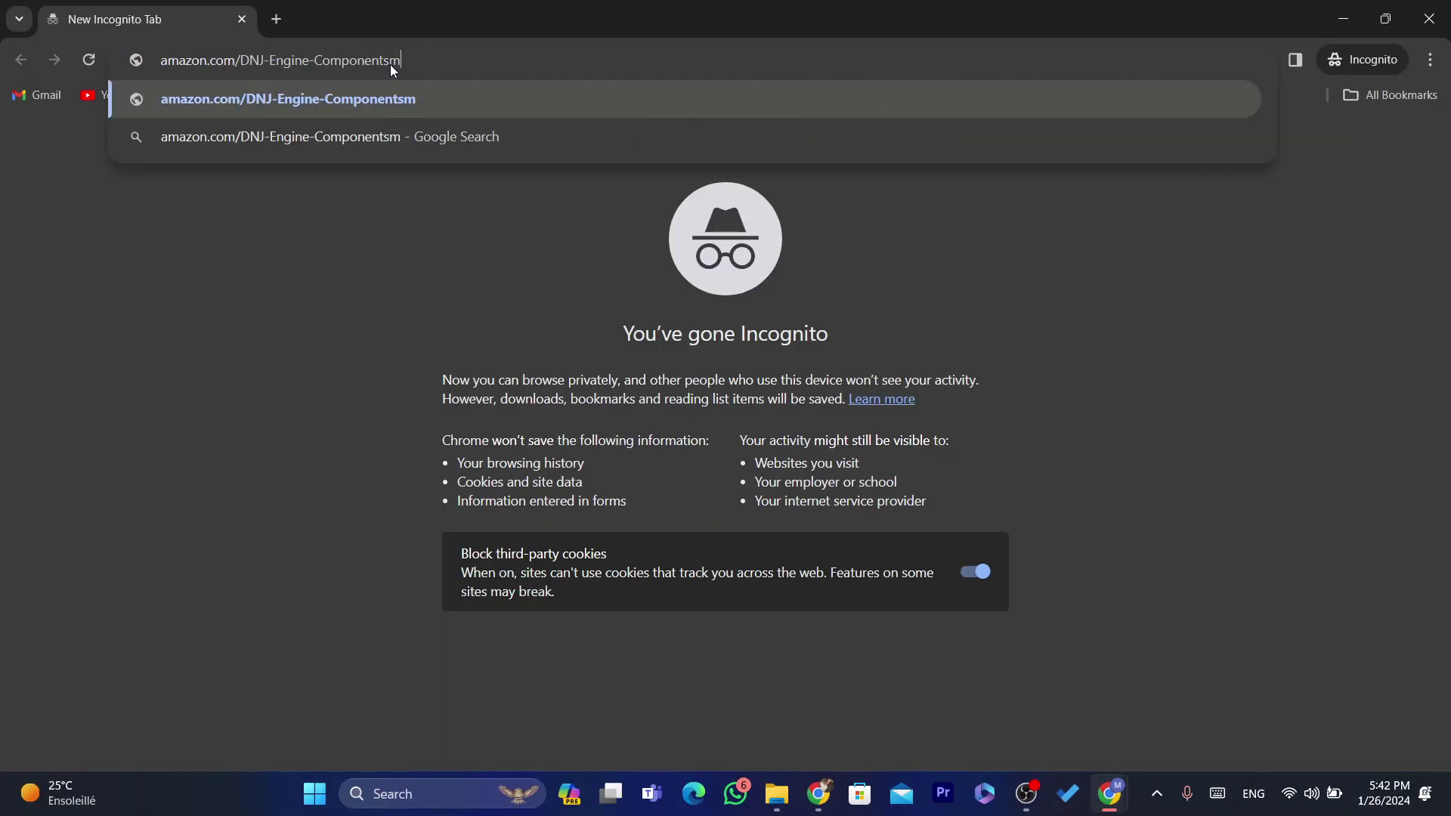
pyautogui.press('BackSpace')
pyautogui.press('BackSpace')
pyautogui.press('BackSpace')
pyautogui.press('BackSpace')
pyautogui.press('BackSpace')
pyautogui.press('BackSpace')
pyautogui.press('BackSpace')
pyautogui.press('BackSpace')
pyautogui.press('BackSpace')
pyautogui.press('BackSpace')
pyautogui.press('BackSpace')
pyautogui.press('BackSpace')
pyautogui.press('BackSpace')
pyautogui.press('BackSpace')
pyautogui.press('BackSpace')
pyautogui.press('BackSpace')
pyautogui.press('BackSpace')
pyautogui.press('BackSpace')
pyautogui.press('BackSpace')
pyautogui.press('BackSpace')
pyautogui.press('BackSpace')
pyautogui.press('BackSpace')
pyautogui.press('BackSpace')
pyautogui.press('BackSpace')
pyautogui.press('BackSpace')
pyautogui.press('BackSpace')
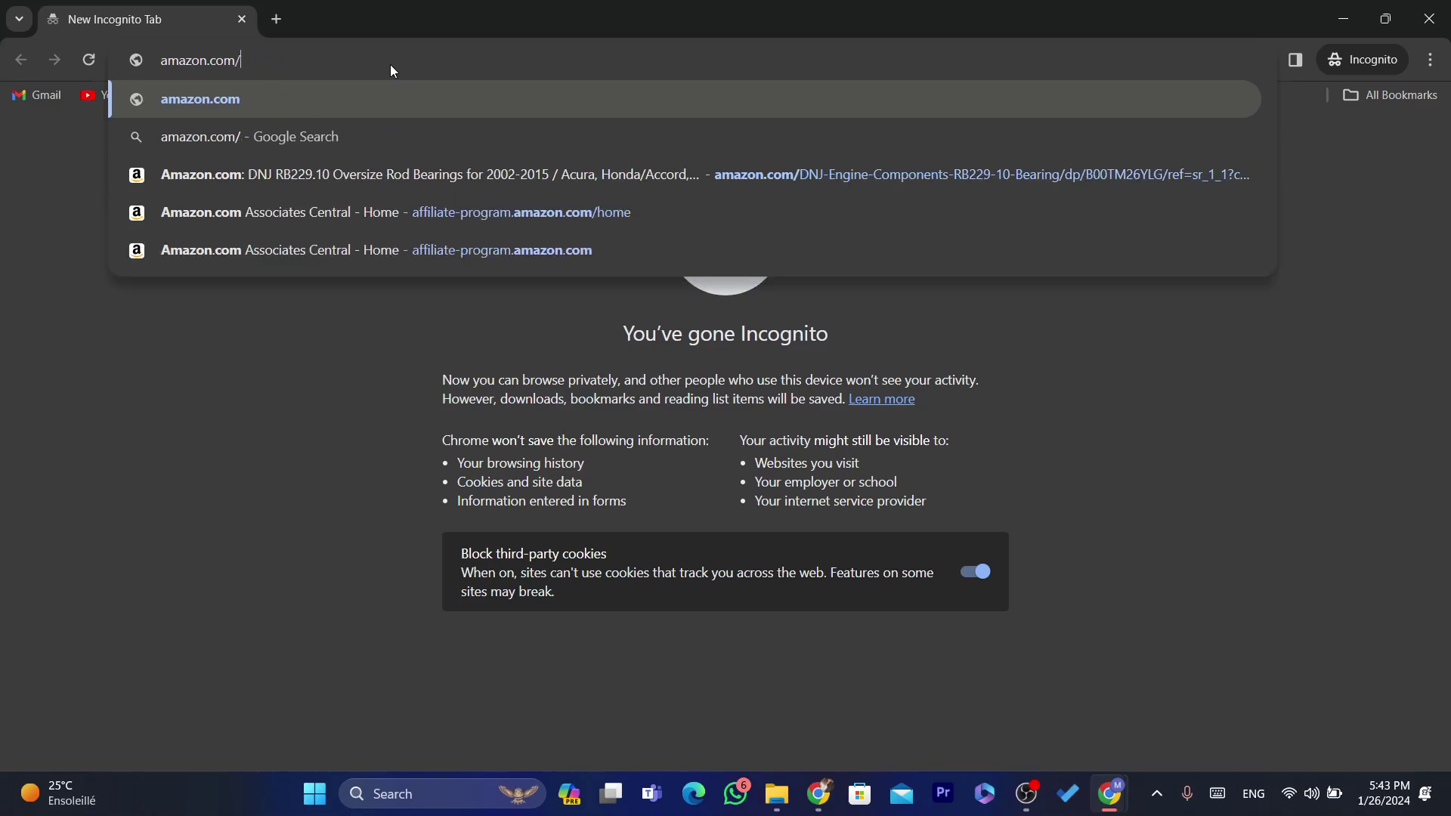
pyautogui.write('as')
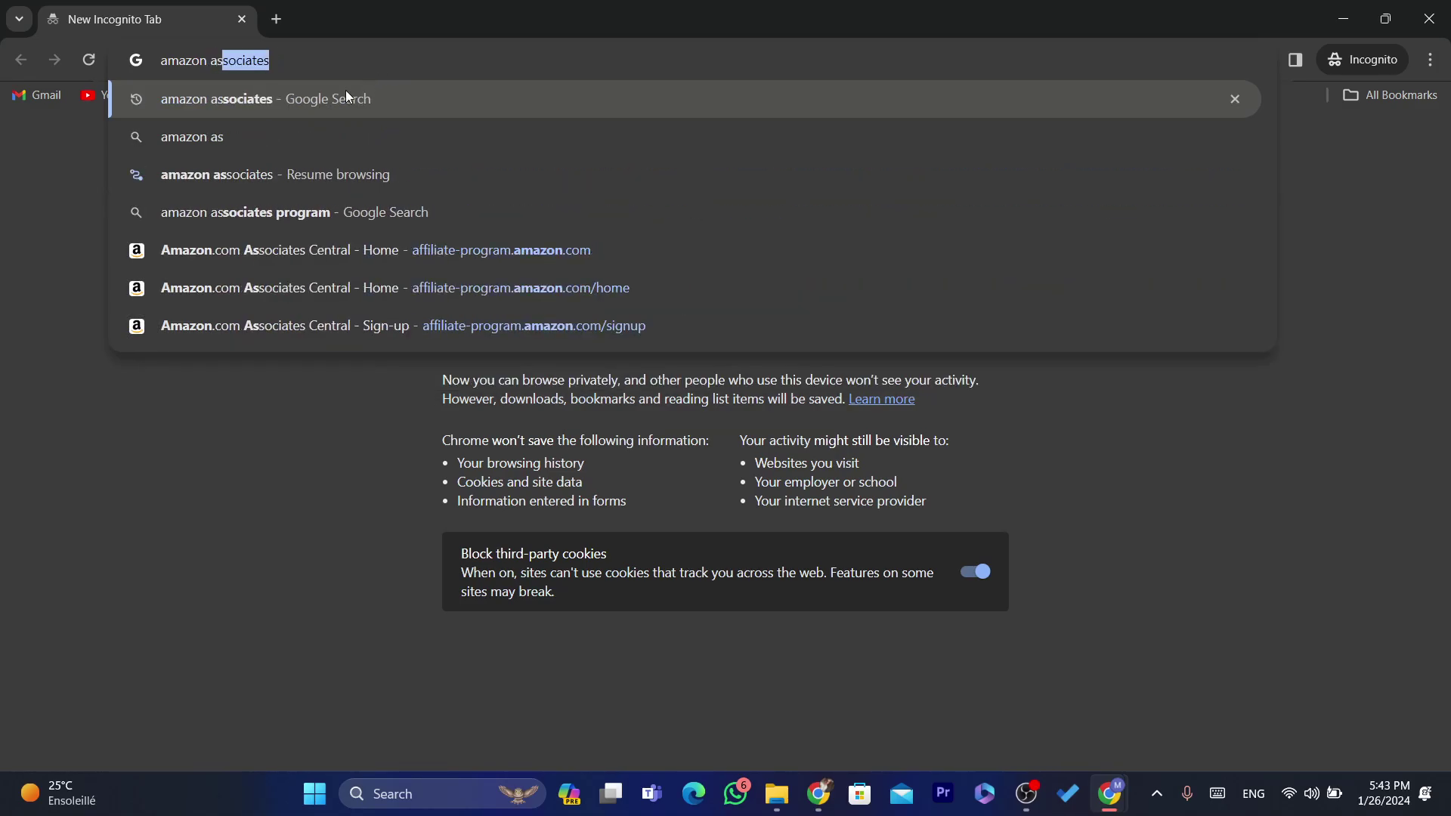
pyautogui.press('Return')
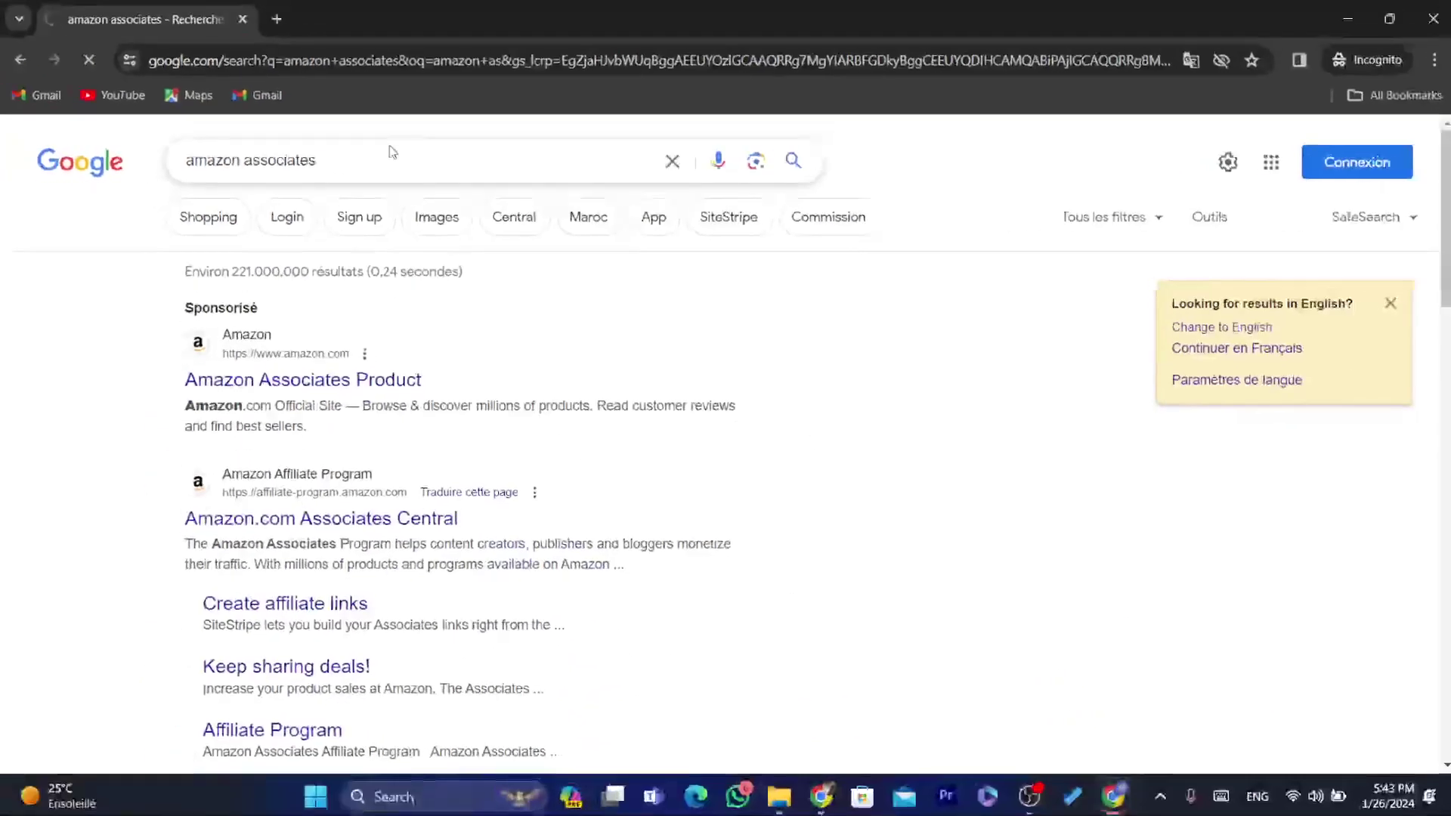
# Step: Open Amazon.com Associates Central from the search results, start the sign-up, and examine the Amazon sign-in form
pyautogui.click(453, 669)
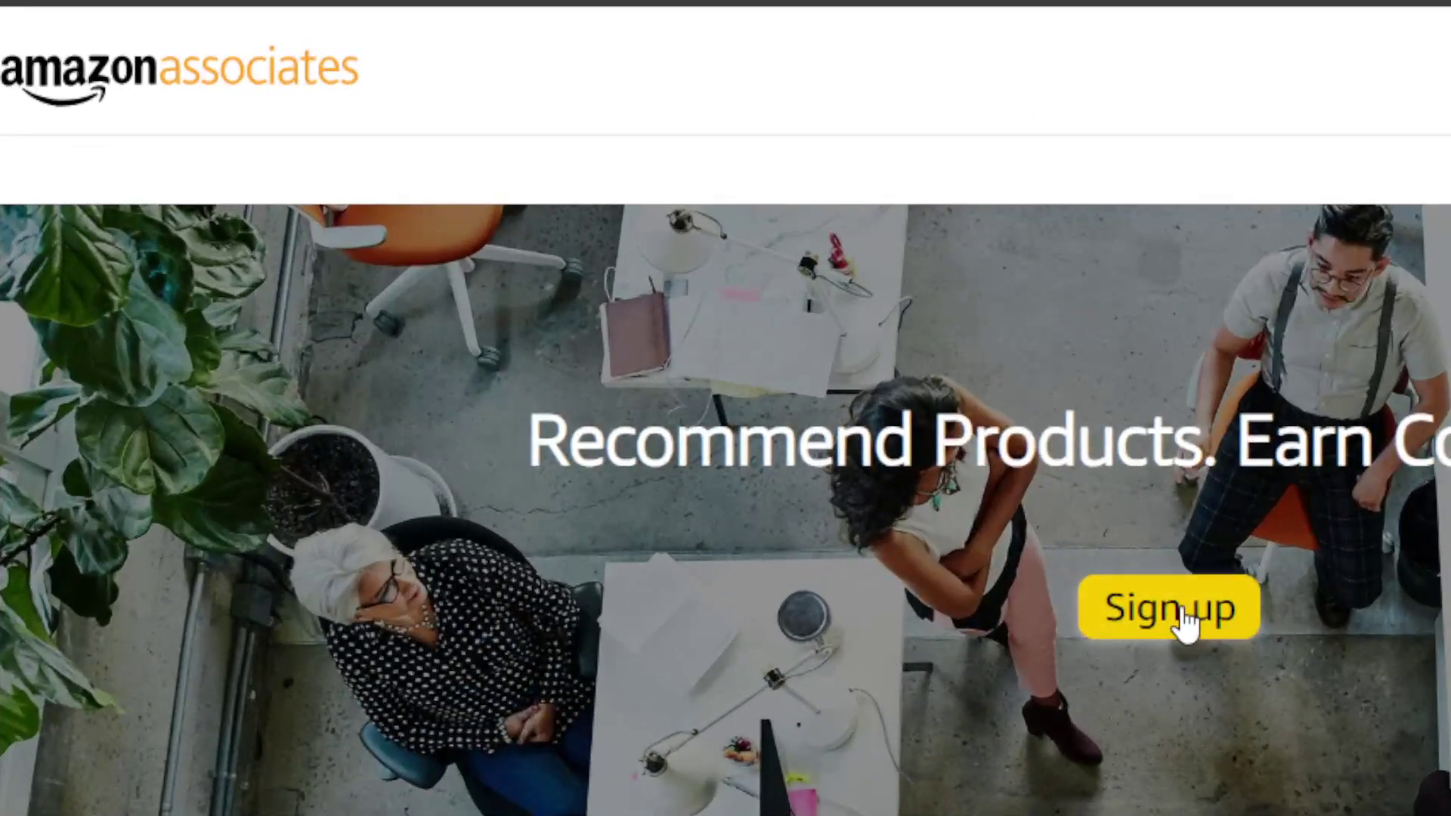
pyautogui.click(724, 380)
pyautogui.hotkey('ctrl', 'l')
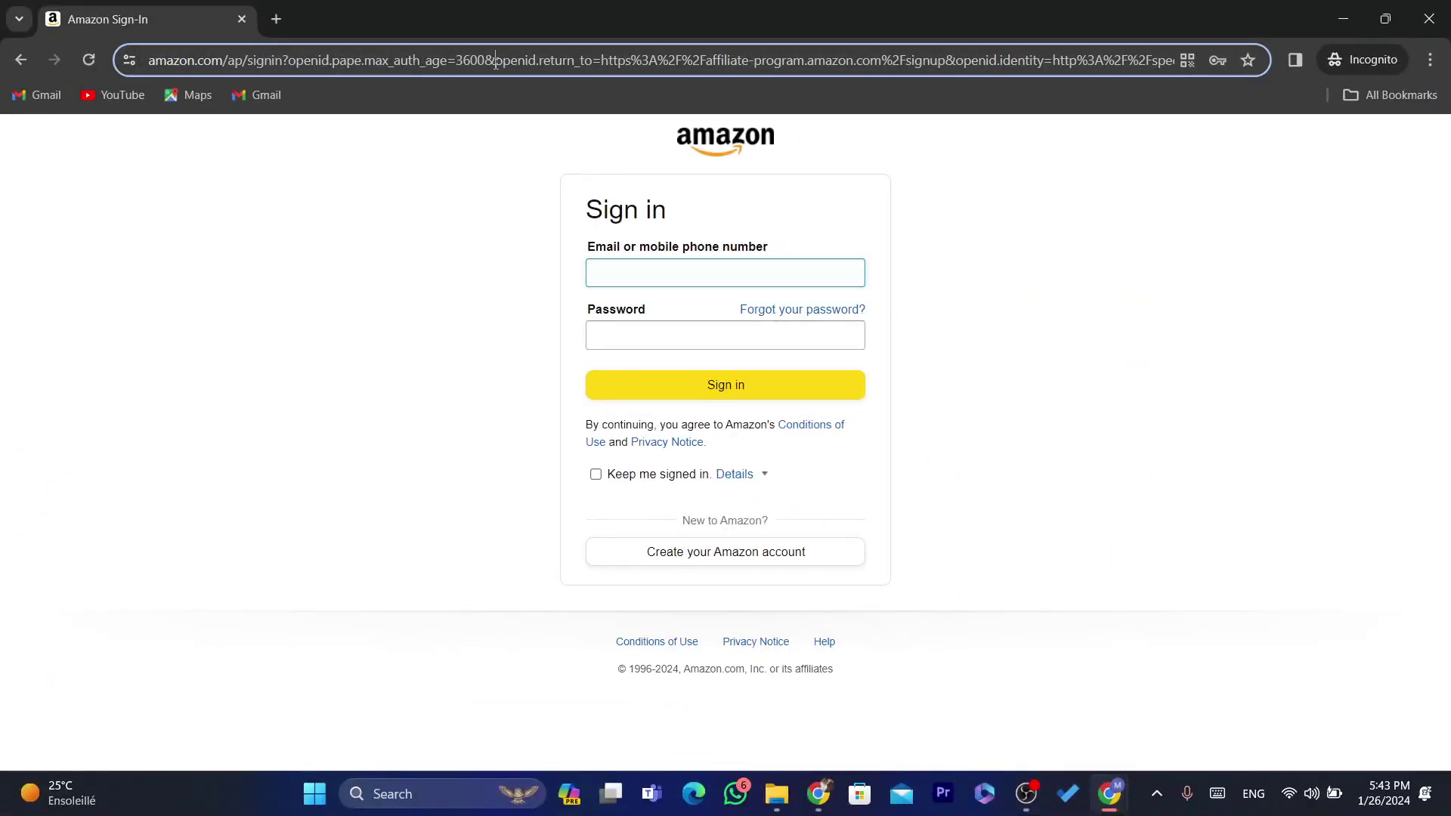
pyautogui.click(633, 266)
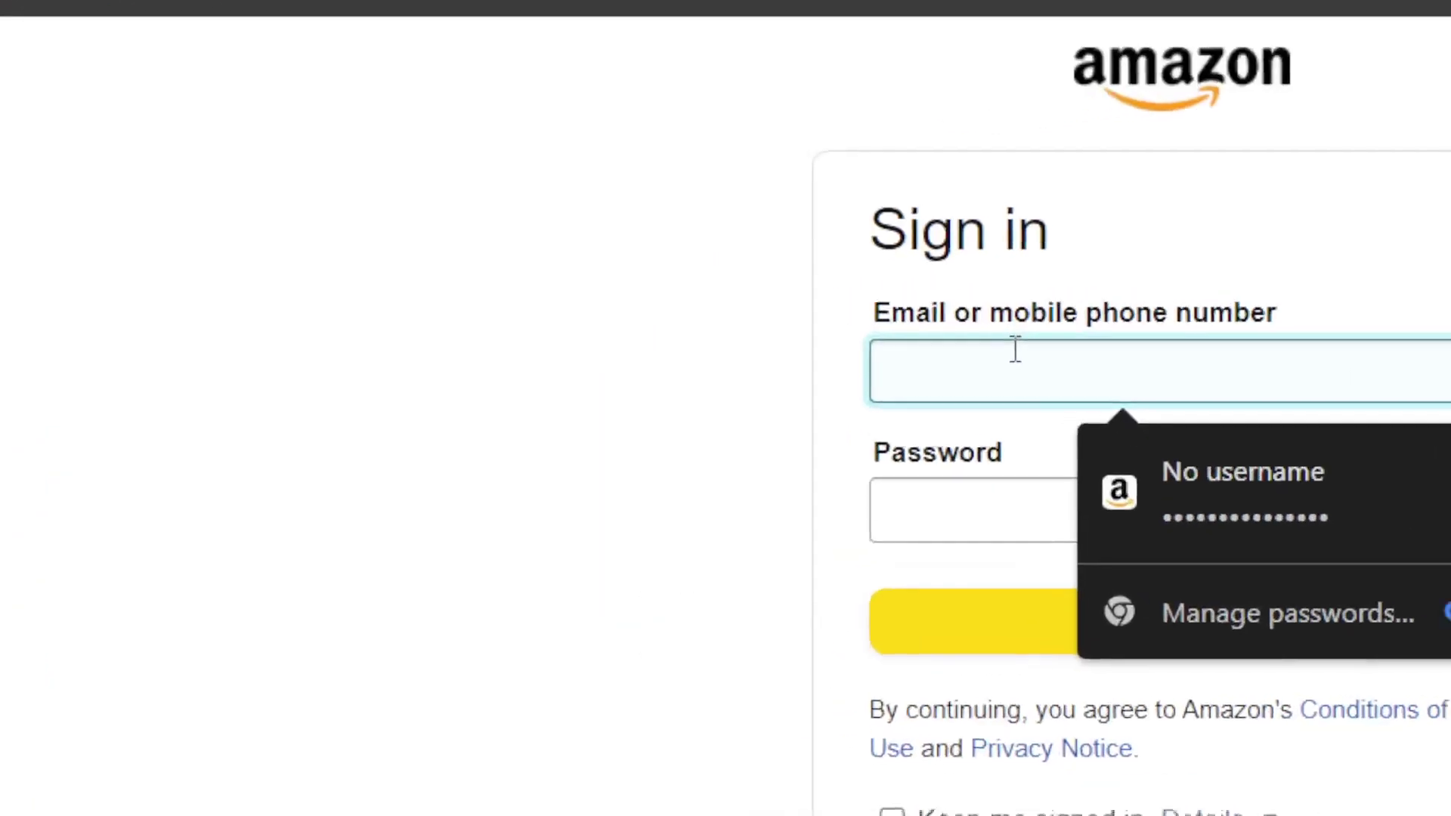
pyautogui.moveTo(869, 227); pyautogui.dragTo(1317, 315)
pyautogui.click(1320, 317)
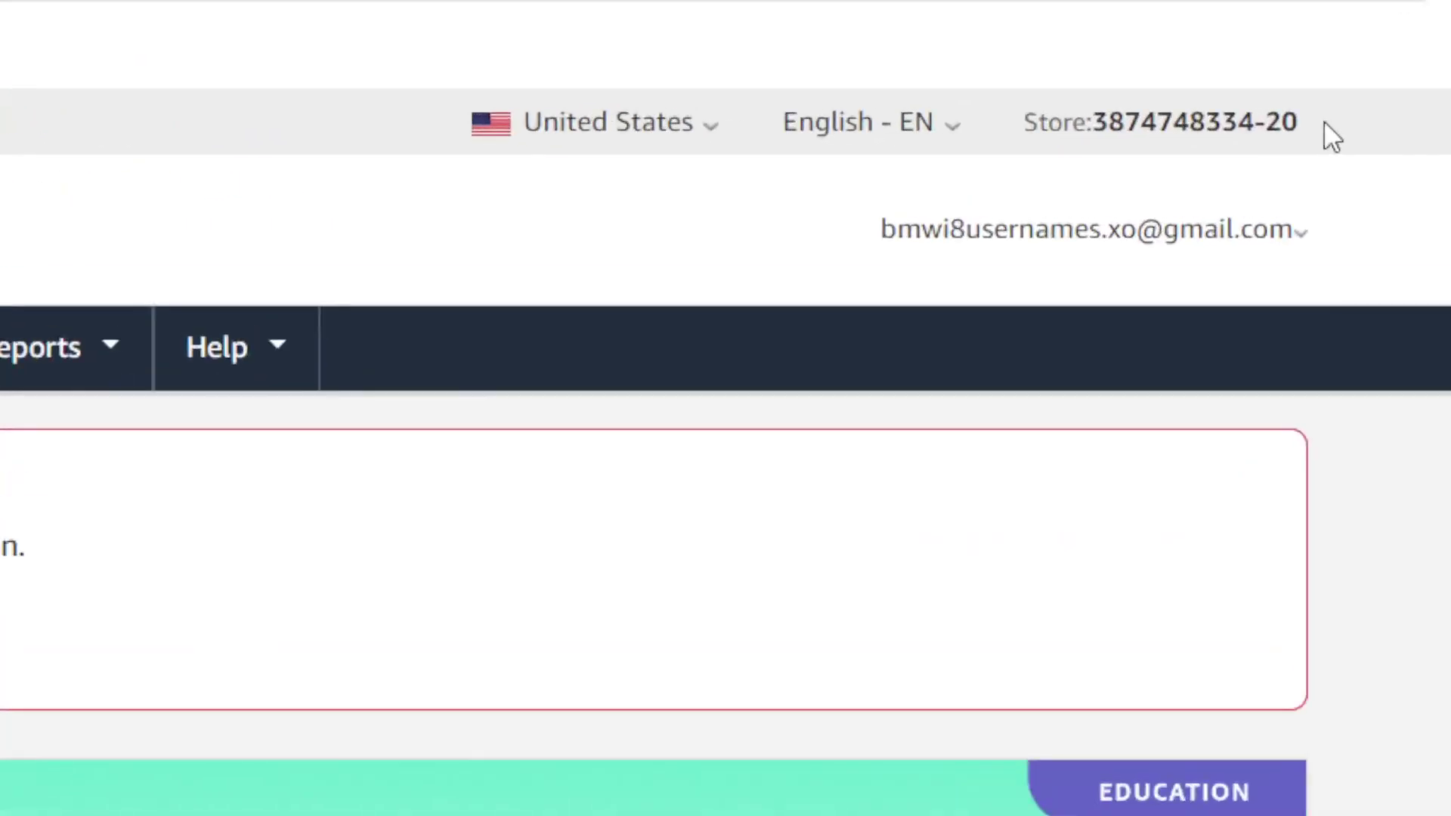
# Step: Try to transfer the store ID from the Associates Central header into Spreadr's Affiliate / Associate ID field
pyautogui.moveTo(1228, 135); pyautogui.dragTo(1328, 127)
pyautogui.click(1133, 133)
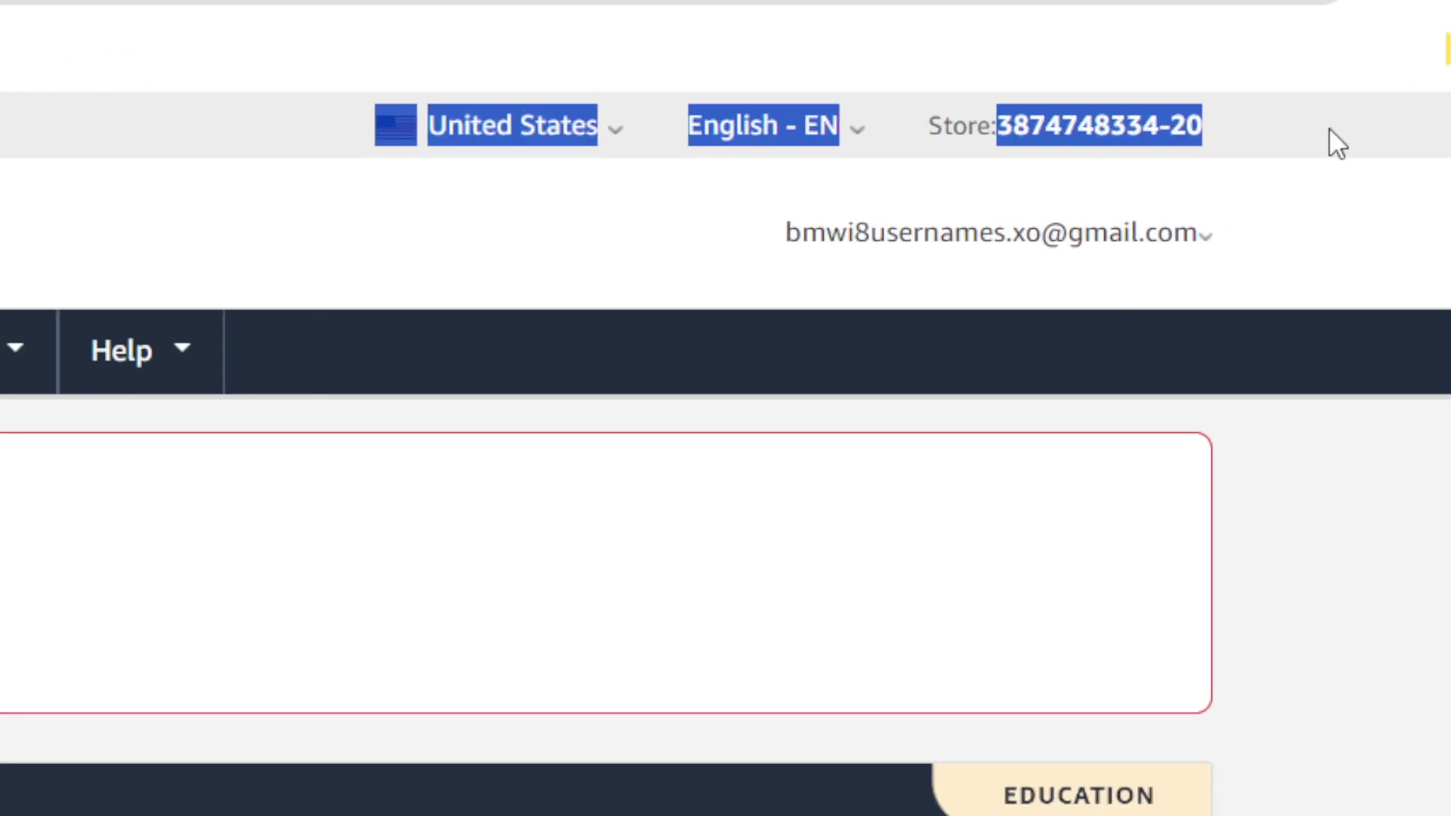
pyautogui.click(1270, 127)
pyautogui.tripleClick(1269, 127)
pyautogui.click(1054, 128)
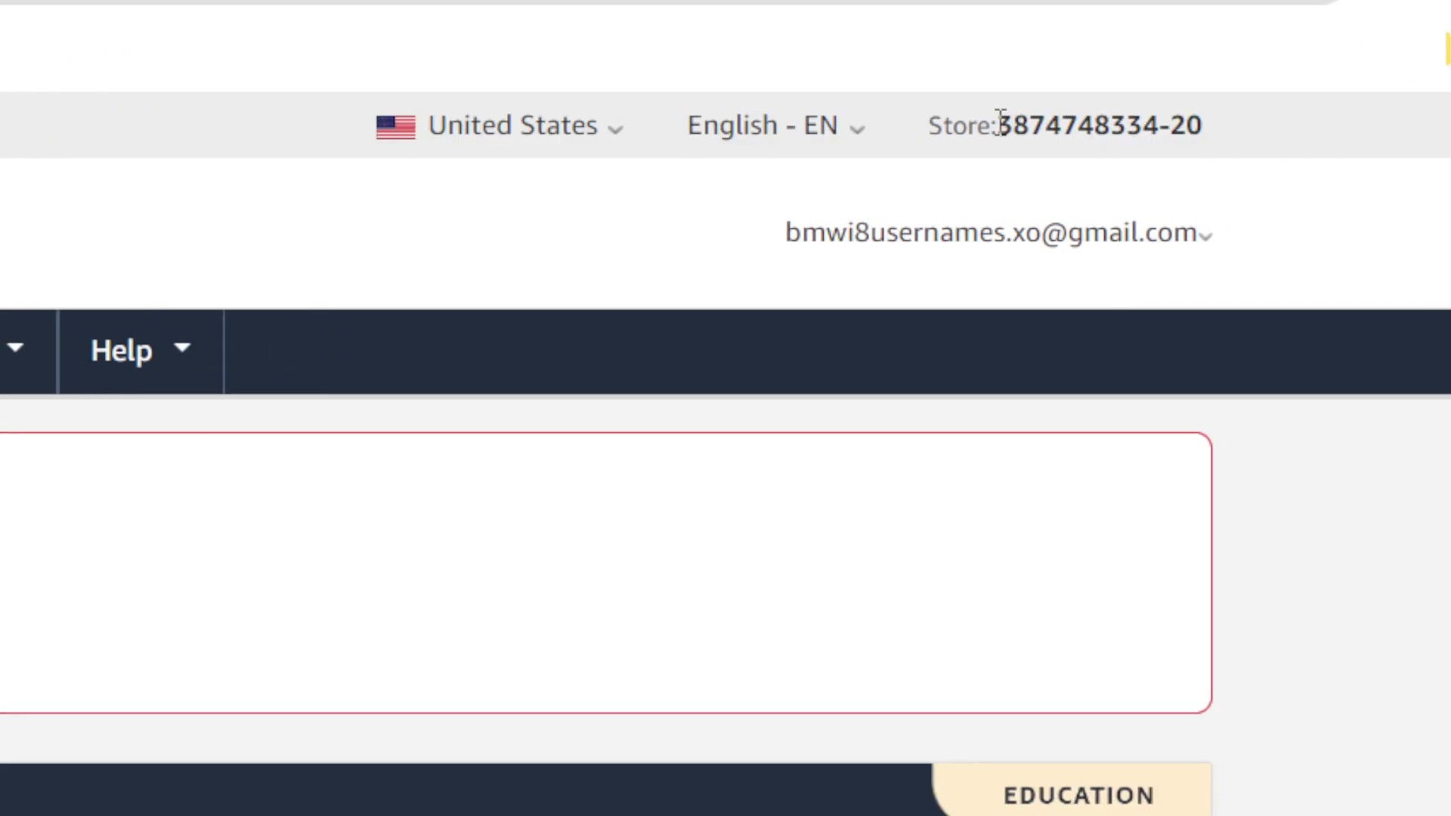
pyautogui.moveTo(1001, 121); pyautogui.dragTo(1214, 120)
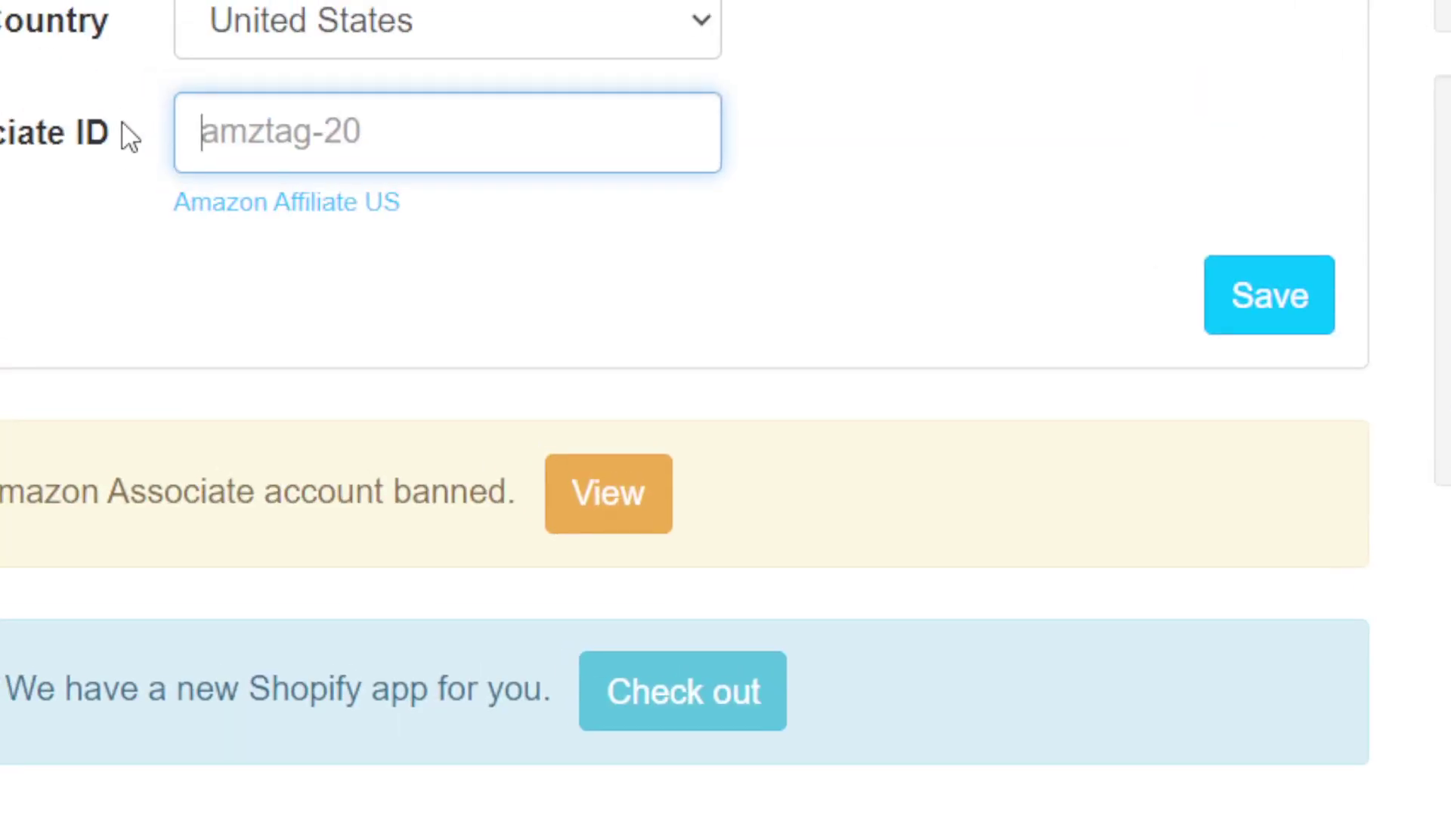
pyautogui.click(264, 139)
pyautogui.hotkey('ctrl', 'v')
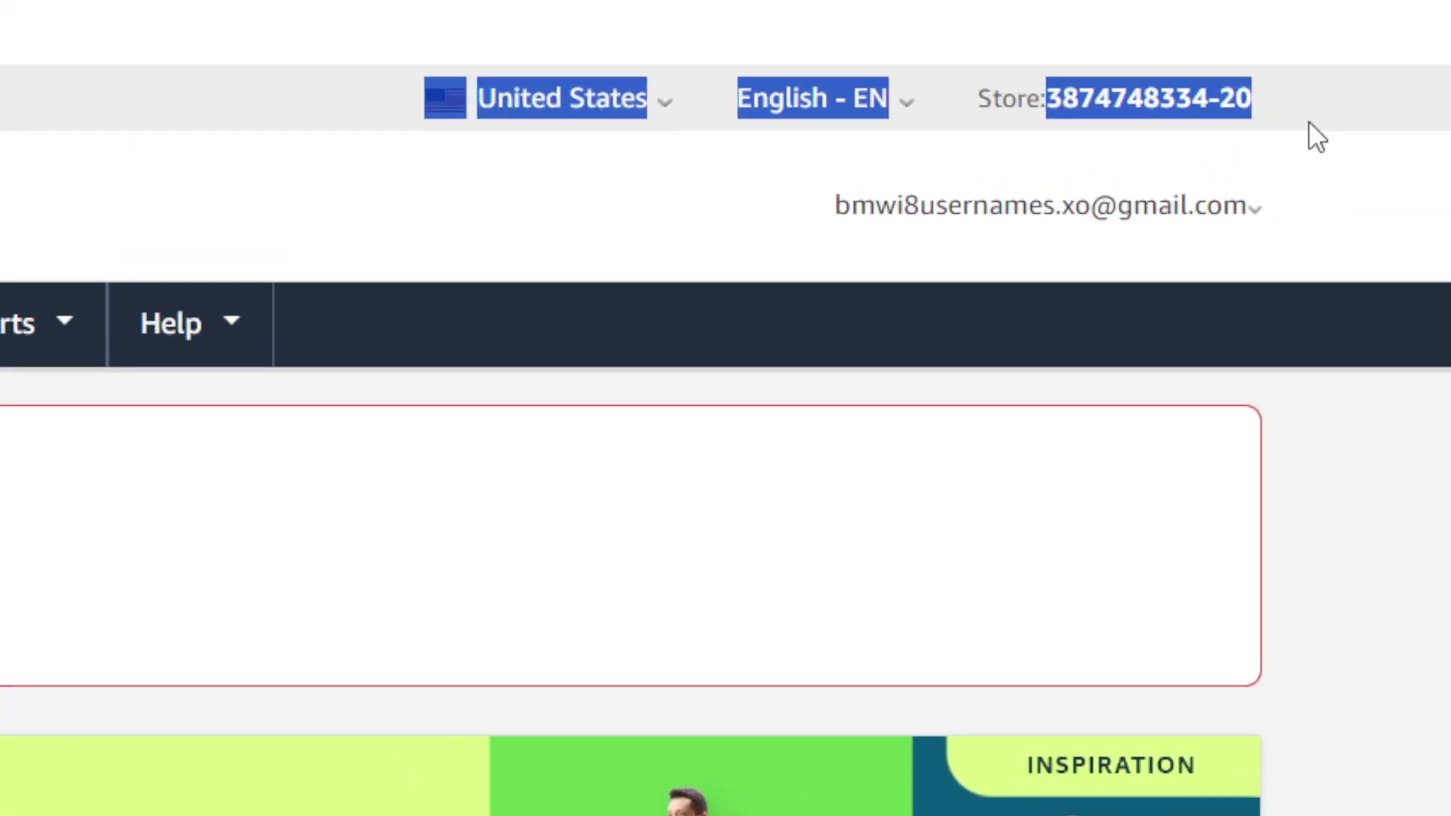
# Step: Copy the store ID from Associates Central and paste it into Spreadr's United States Affiliate / Associate ID field
pyautogui.moveTo(1288, 136); pyautogui.dragTo(1255, 130)
pyautogui.hotkey('ctrl', 'c')
pyautogui.click(1041, 134)
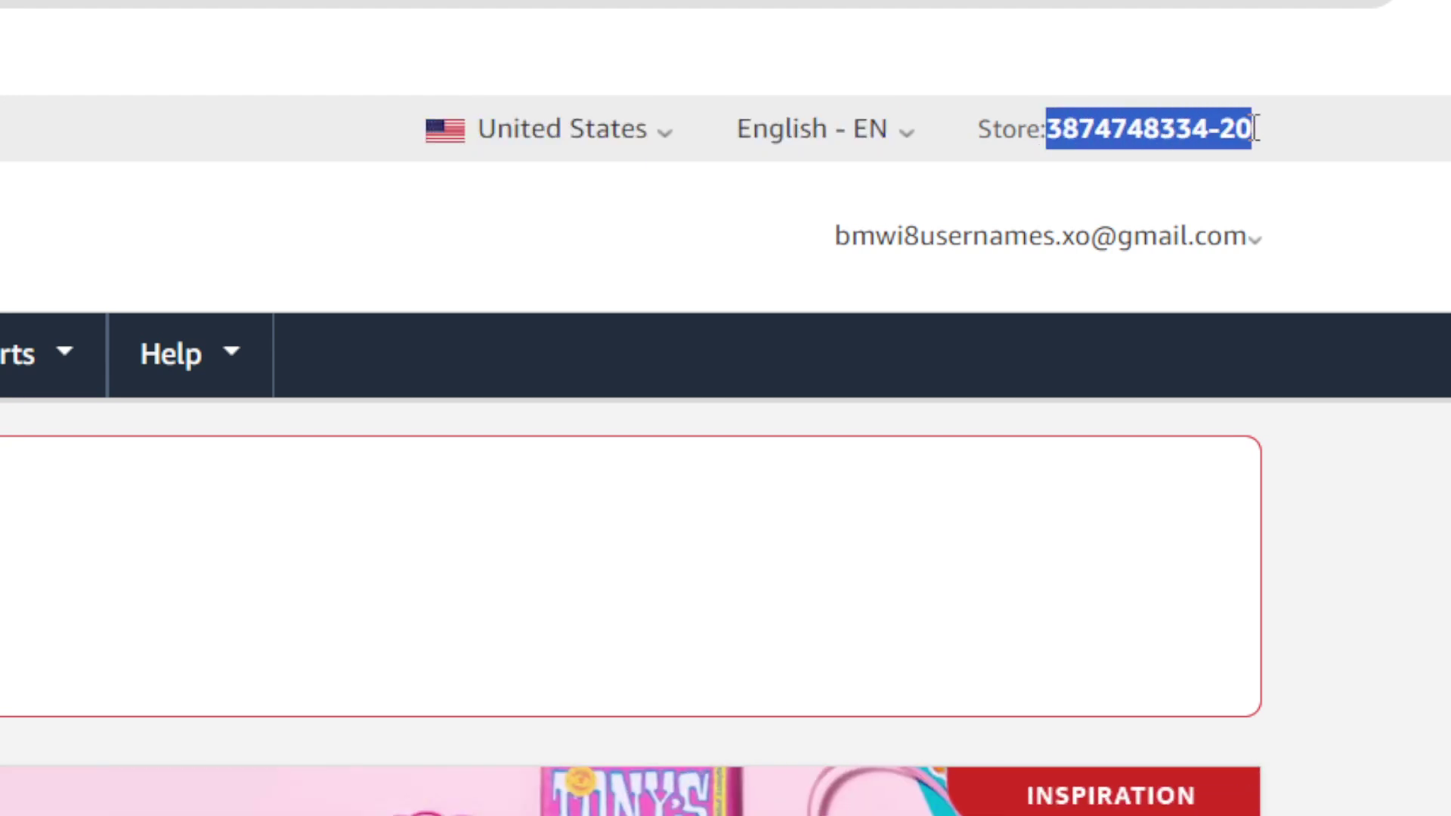
pyautogui.scroll(-3, 761, 710)
pyautogui.scroll(-5, 762, 710)
pyautogui.click(355, 760)
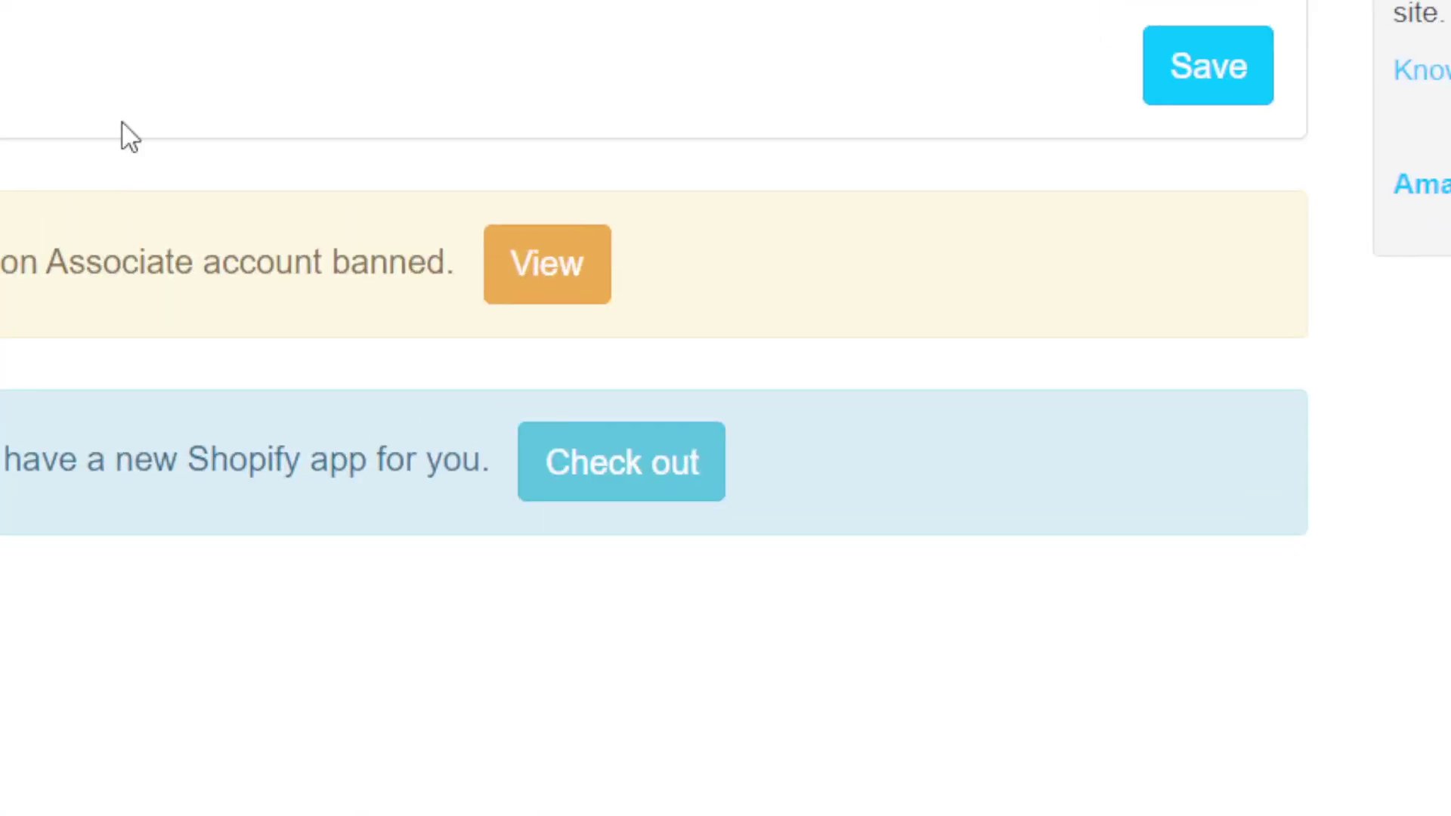
pyautogui.tripleClick(124, 124)
pyautogui.hotkey('ctrl', 'v')
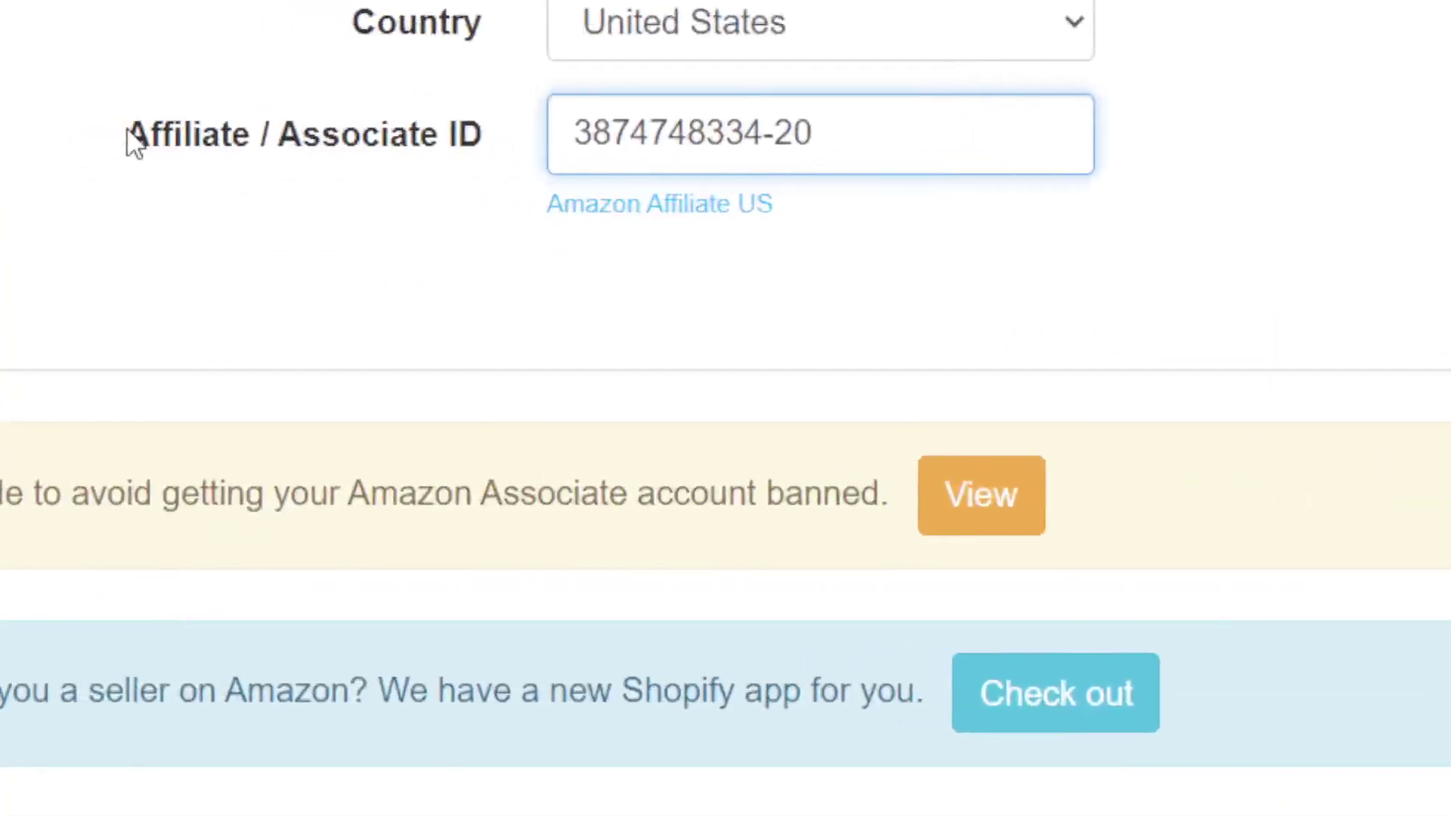
pyautogui.moveTo(134, 142); pyautogui.dragTo(520, 140)
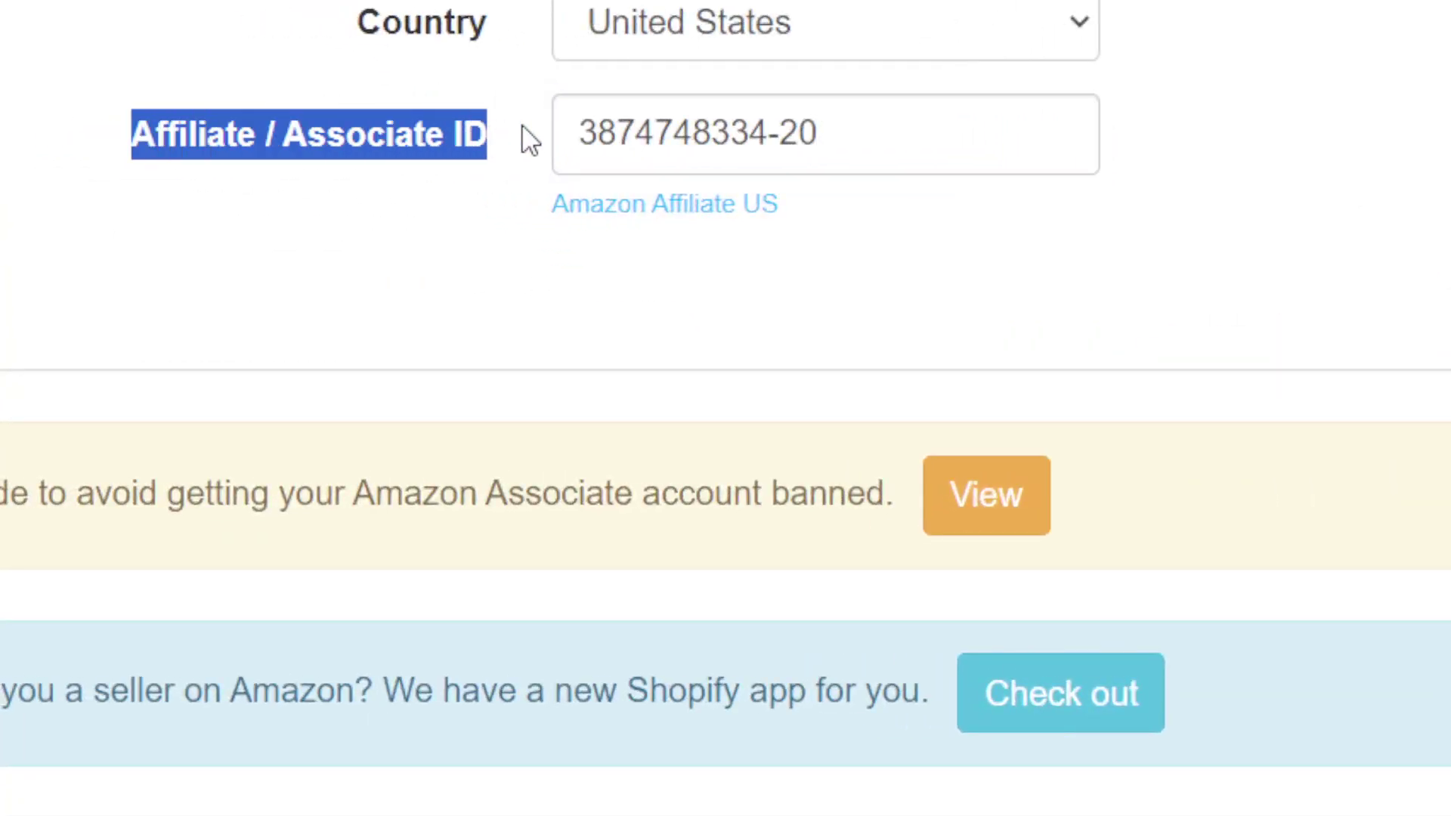
pyautogui.tripleClick(771, 133)
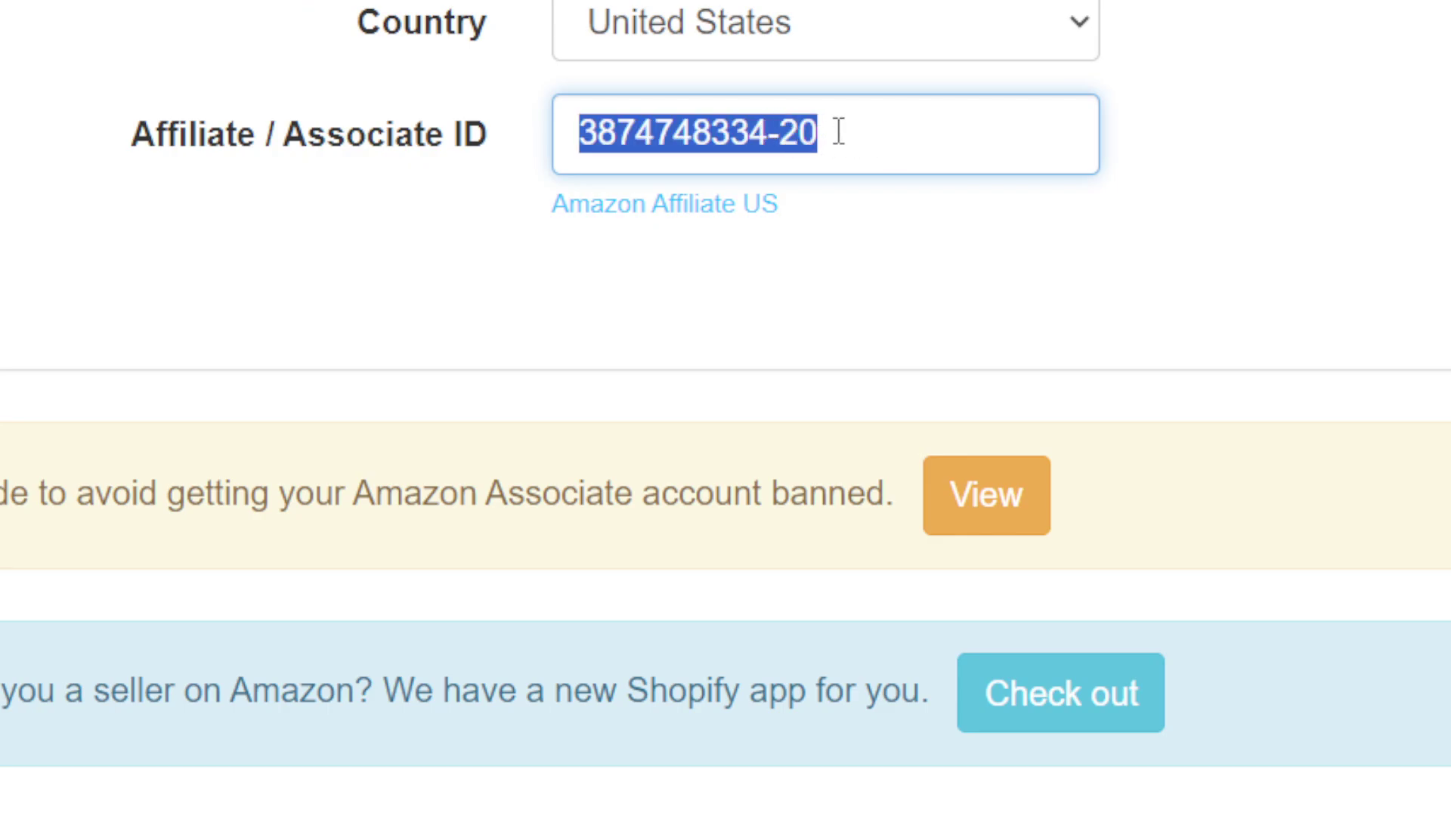
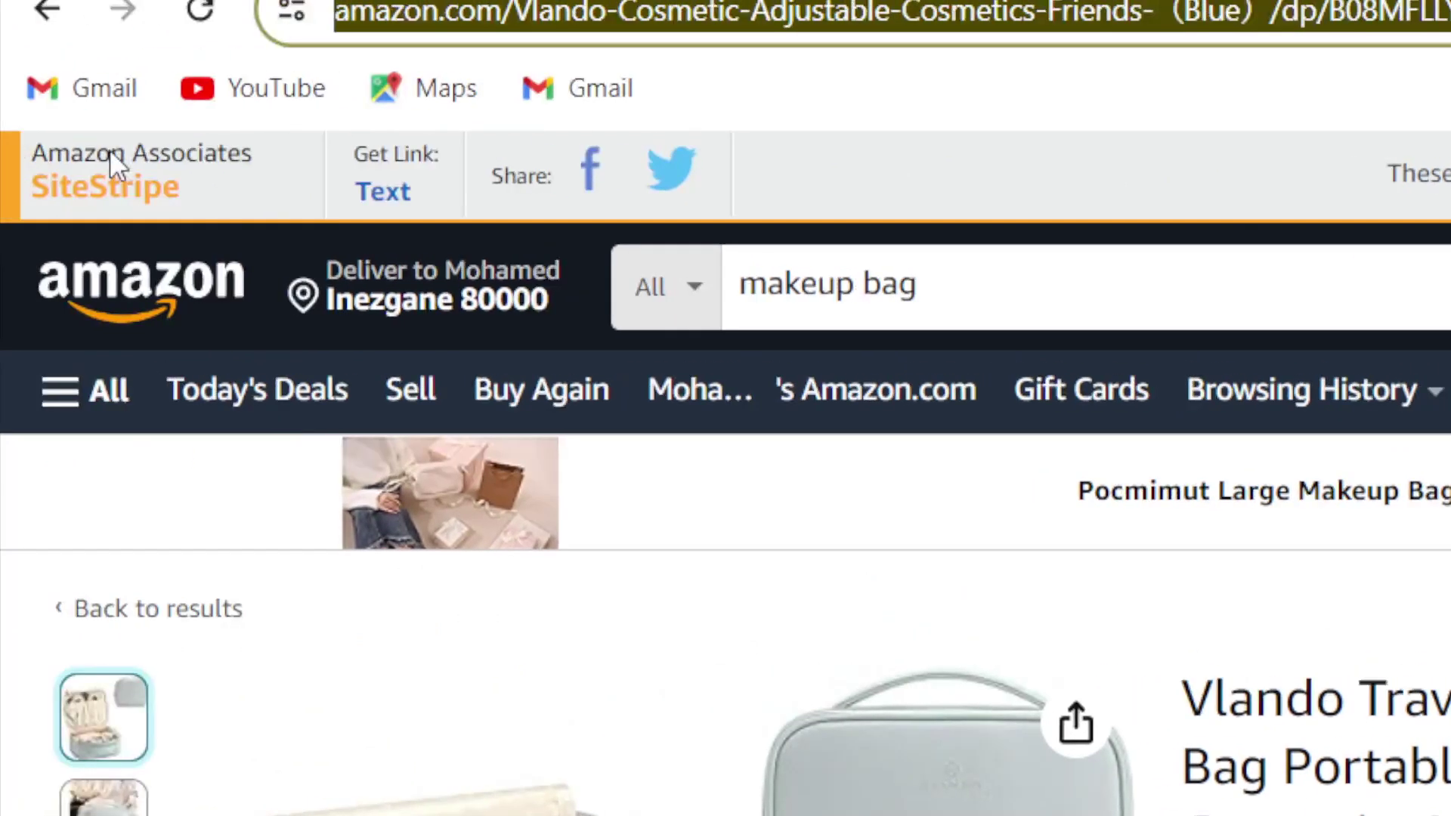
# Step: Examine the Amazon Associates SiteStripe bar above the Vlando makeup bag product page
pyautogui.moveTo(16, 149); pyautogui.dragTo(193, 151)
pyautogui.click(241, 147)
pyautogui.moveTo(1388, 174); pyautogui.dragTo(1450, 174)
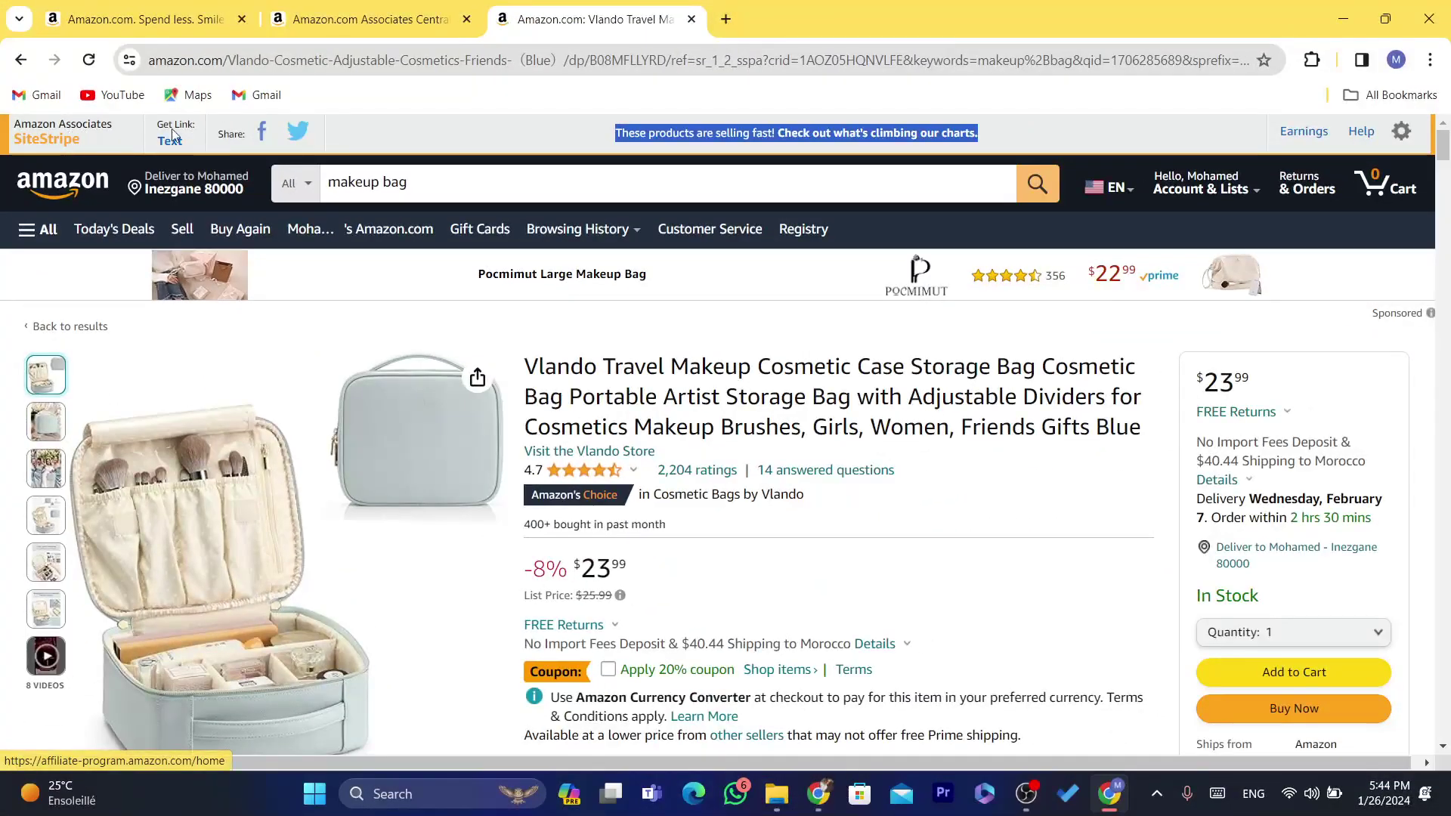
pyautogui.click(364, 135)
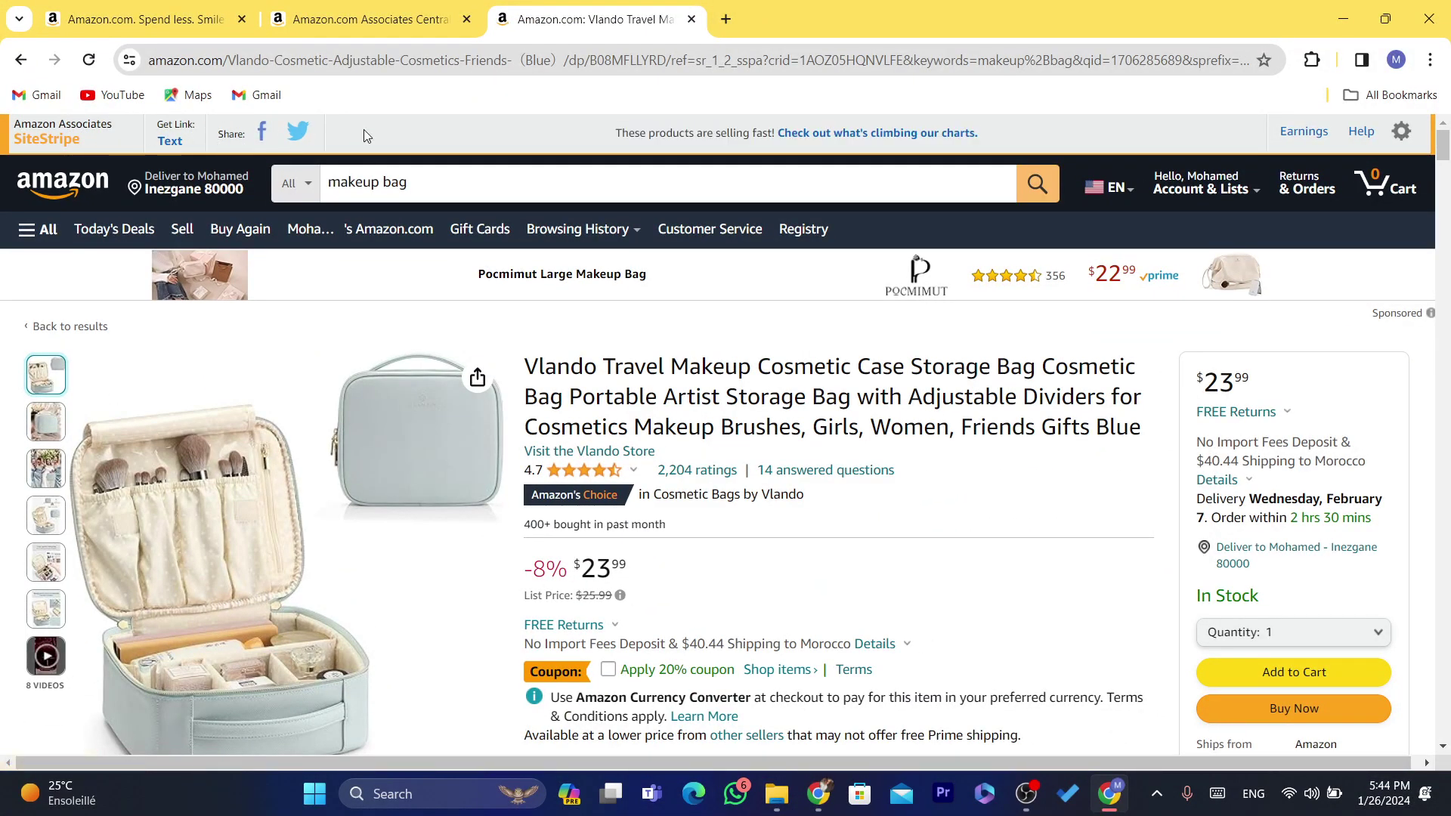
# Step: Go to the Amazon home page and browse its product recommendations down to "Related to items you've viewed"
pyautogui.click(14, 201)
pyautogui.click(556, 191)
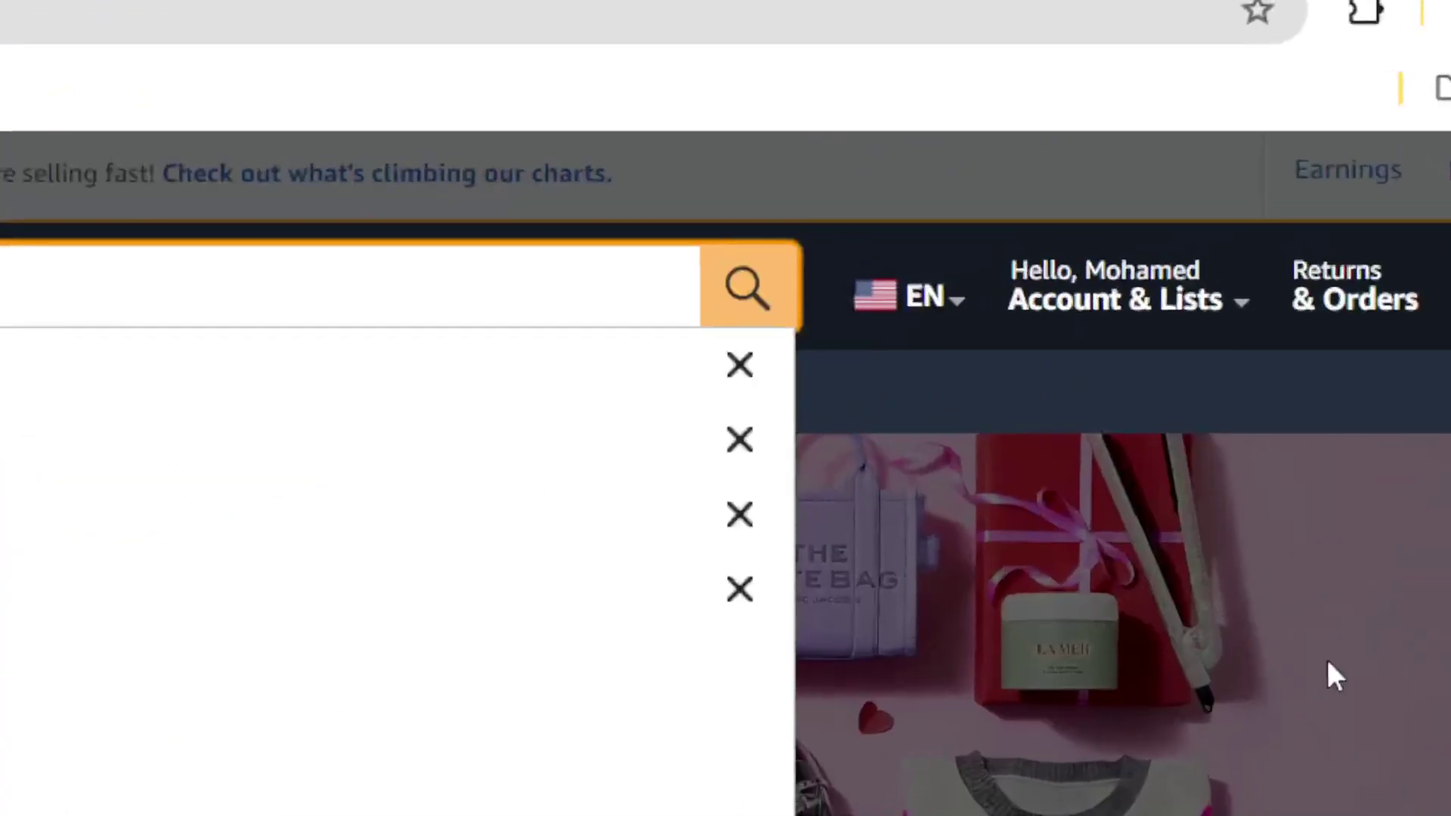
pyautogui.click(1315, 340)
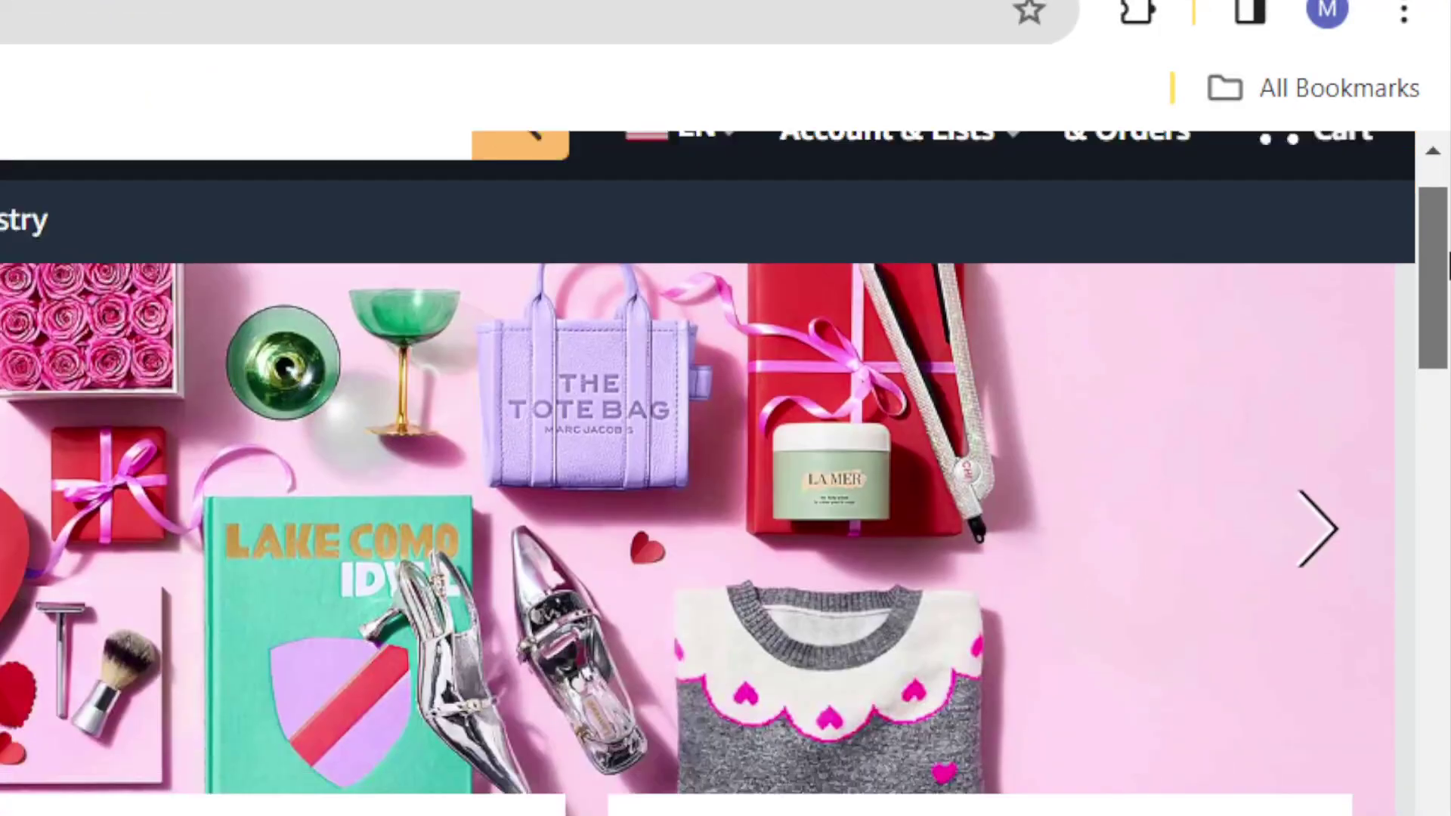
pyautogui.moveTo(1447, 265); pyautogui.dragTo(1445, 795)
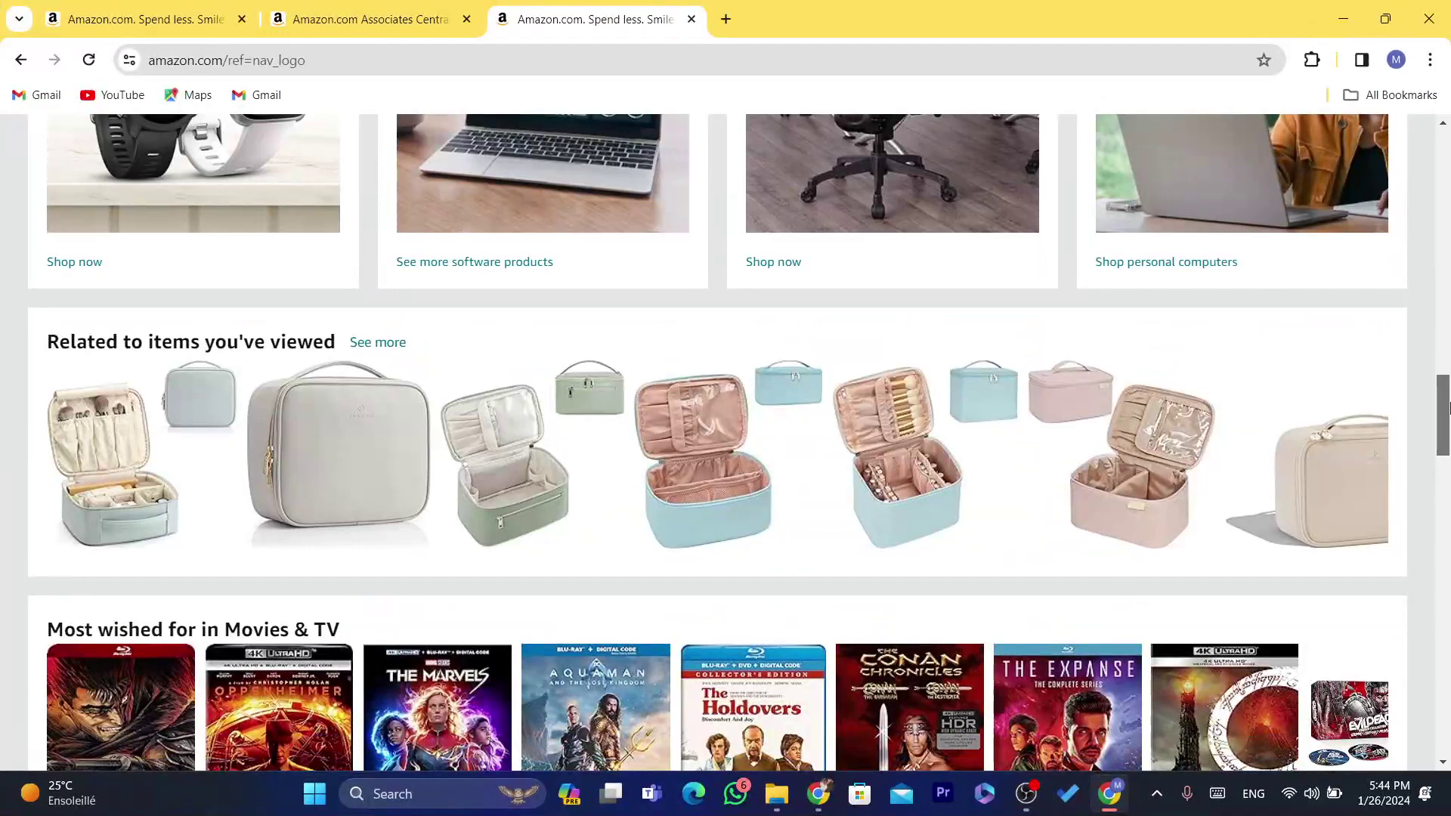
# Step: Open the CHILLOUT LIFE kids insulated water bottle page from Amazon's "International top sellers in Kitchen" section
pyautogui.moveTo(1448, 408); pyautogui.dragTo(1448, 502)
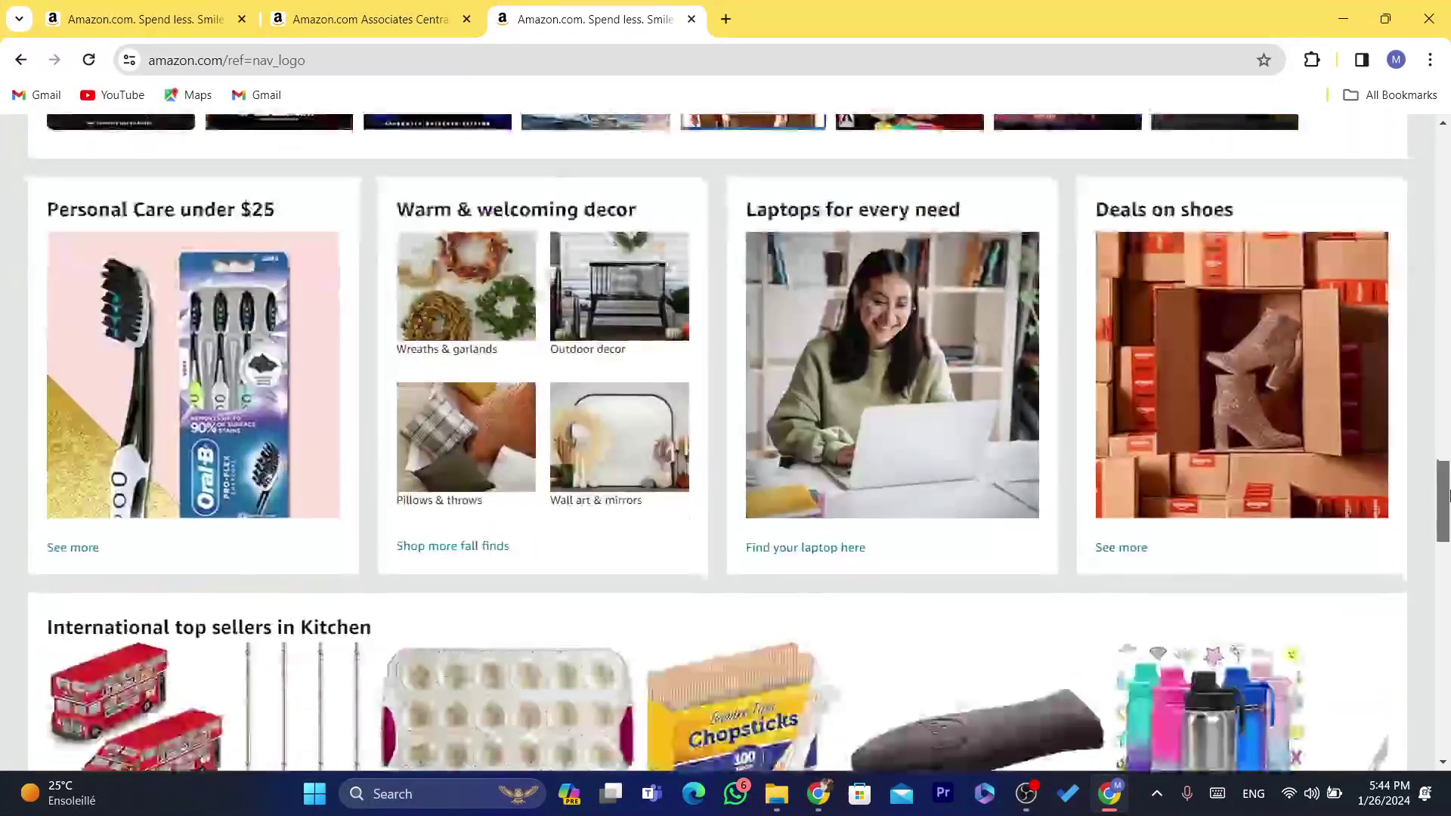
pyautogui.scroll(-5, 1243, 324)
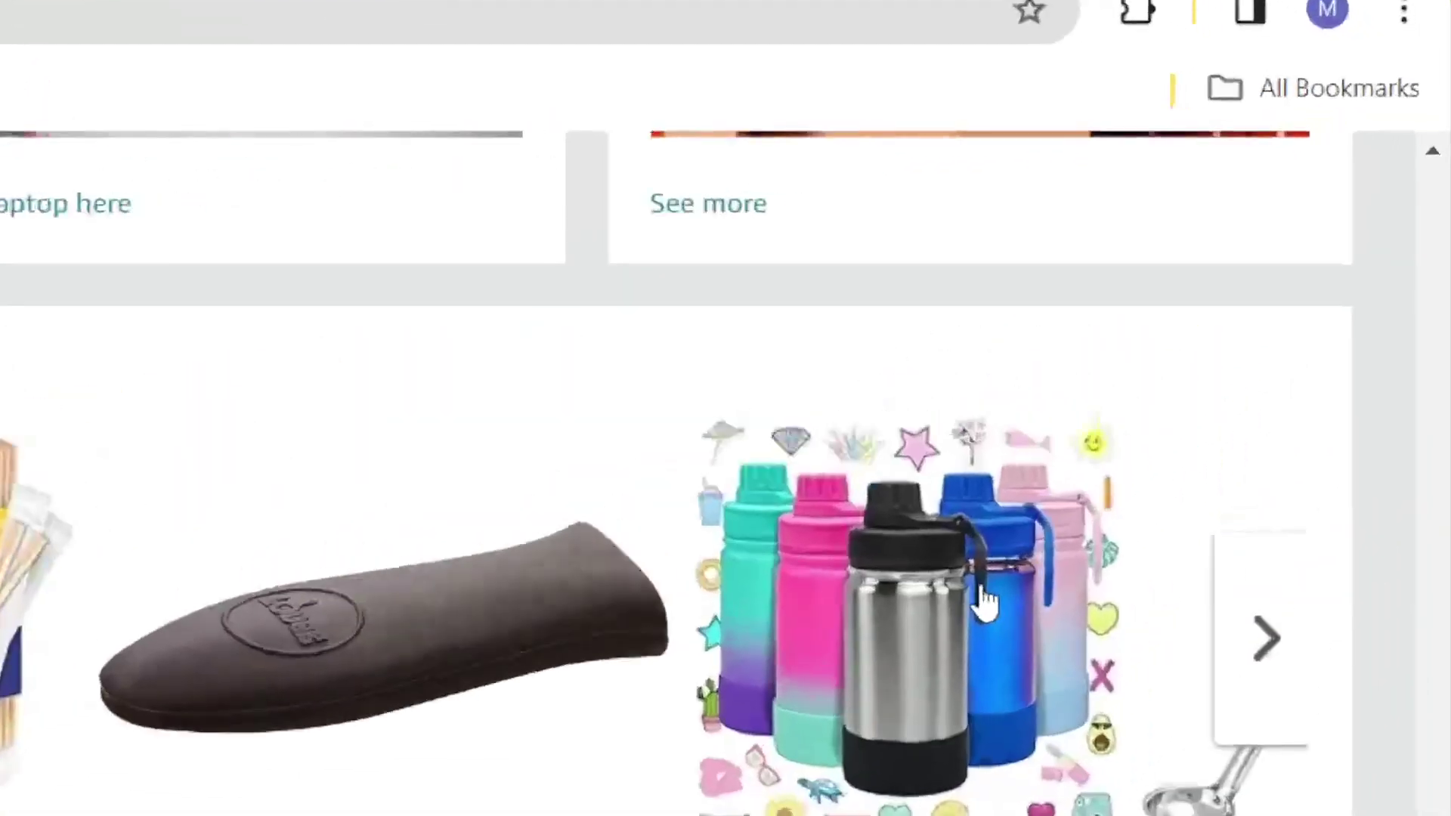
pyautogui.click(1243, 323)
pyautogui.click(125, 121)
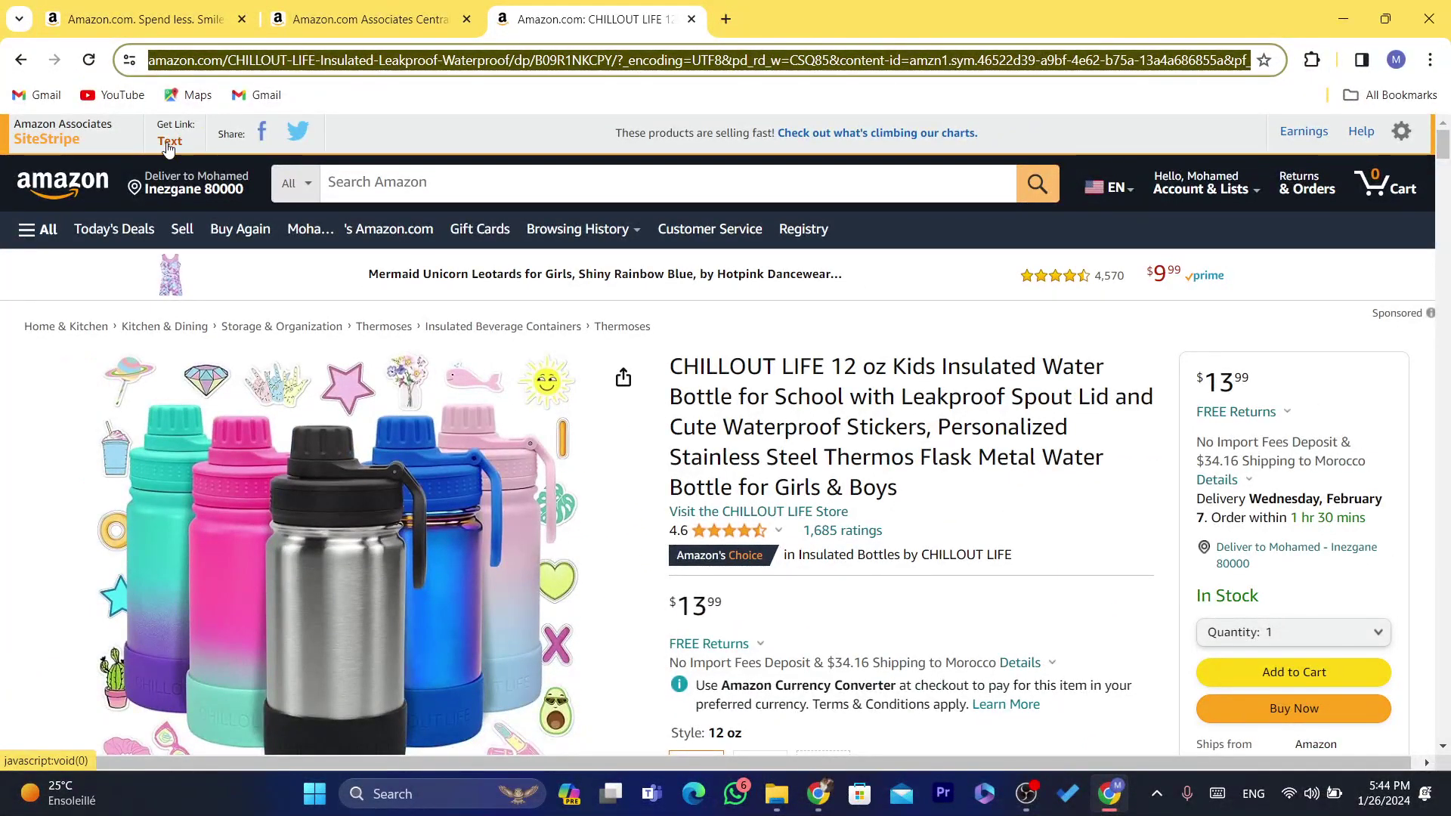
# Step: Display the SiteStripe text link for the water bottle page and close its popup
pyautogui.click(170, 141)
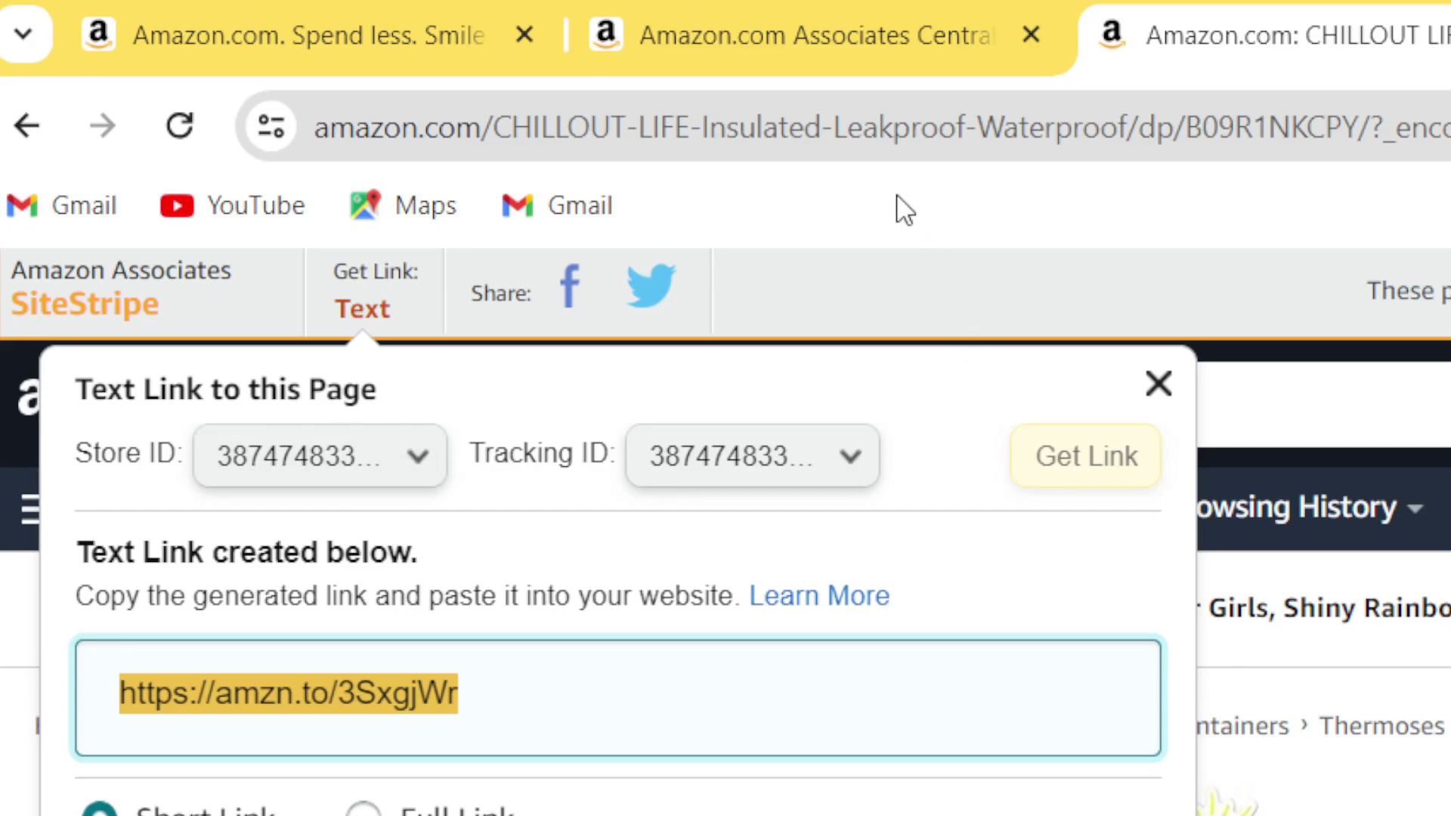
pyautogui.click(878, 138)
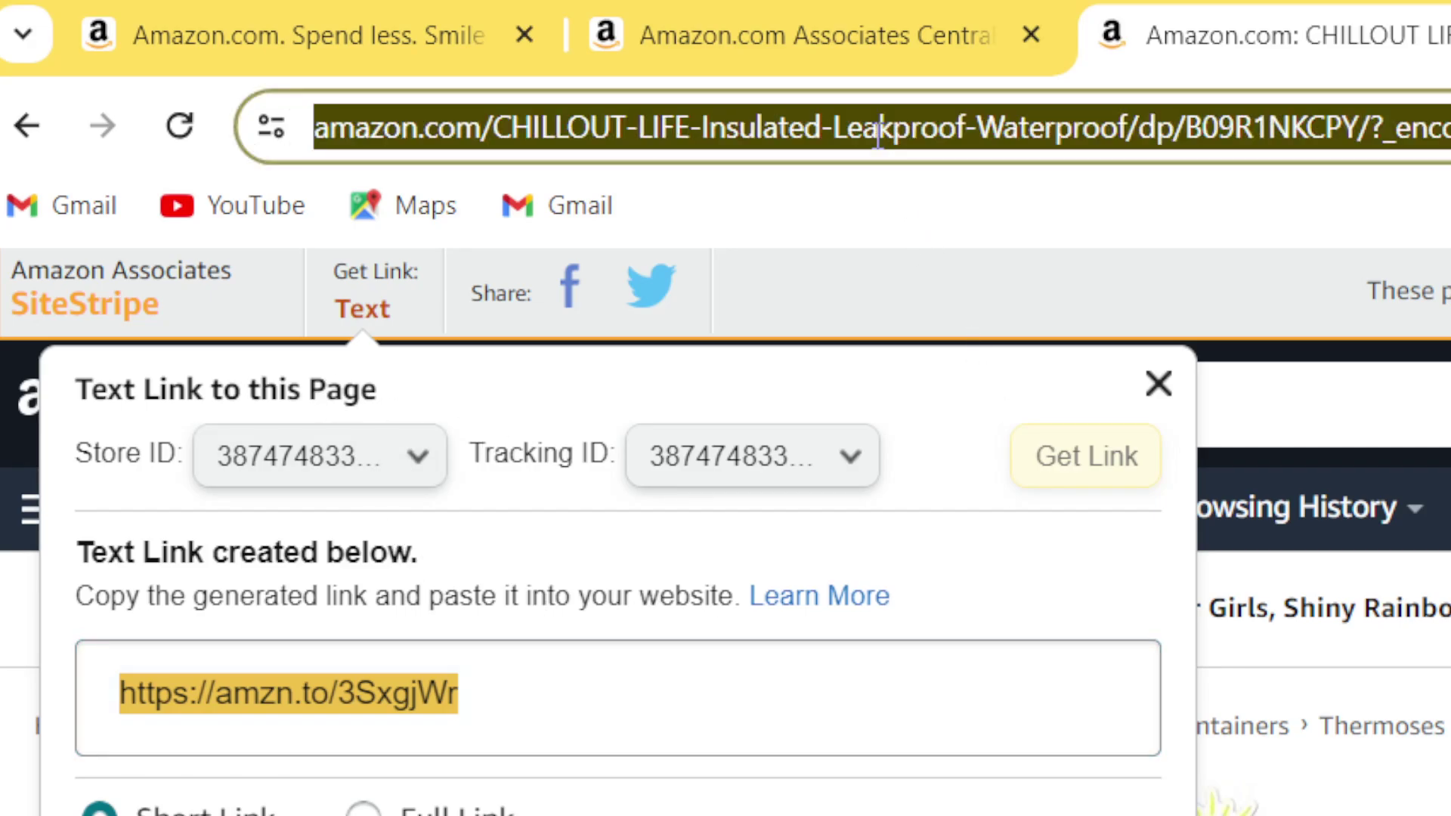
pyautogui.click(1099, 128)
pyautogui.click(1166, 404)
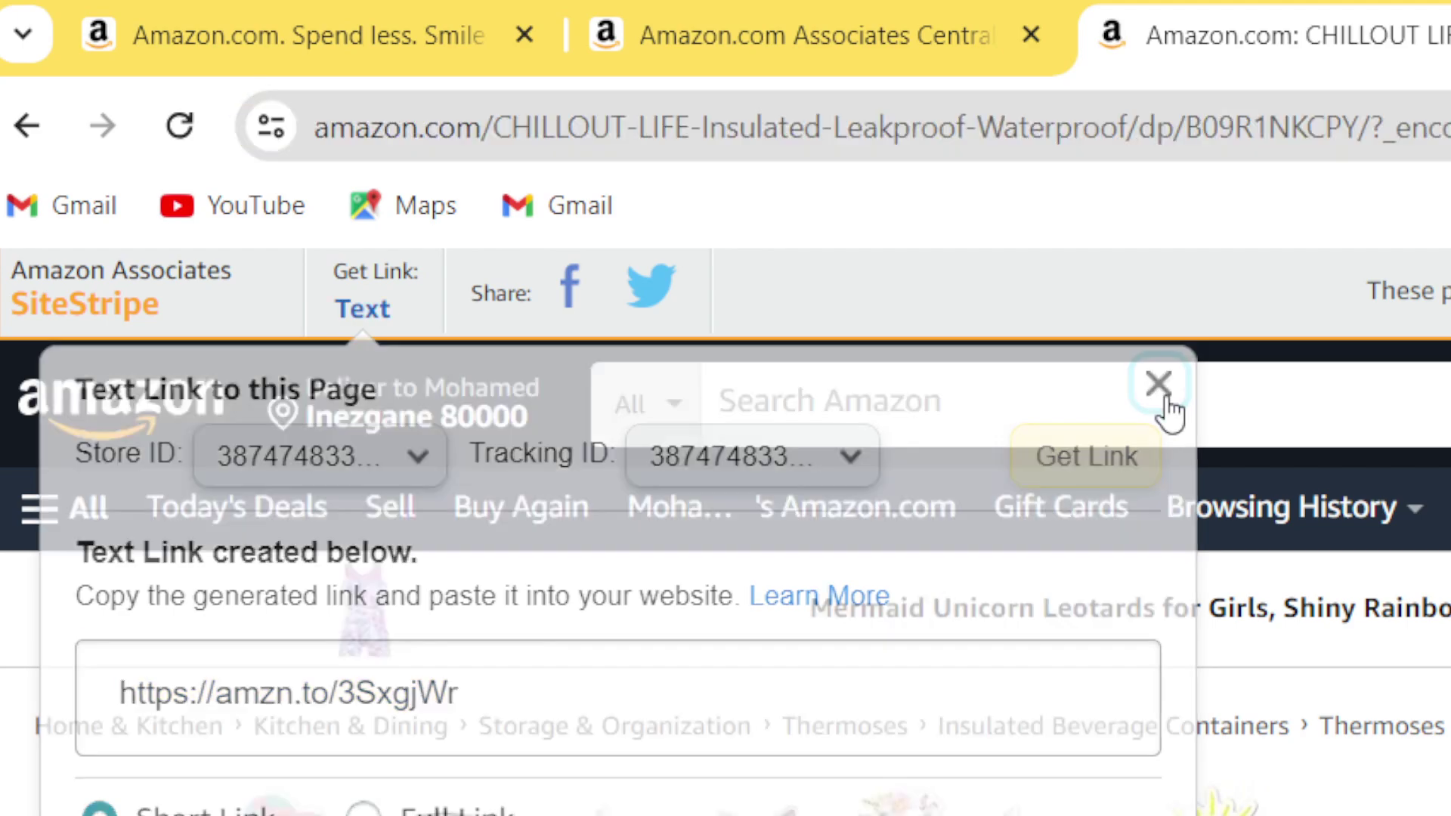
# Step: Copy the full Amazon web address of the CHILLOUT LIFE water bottle product page
pyautogui.click(1148, 117)
pyautogui.doubleClick(1156, 115)
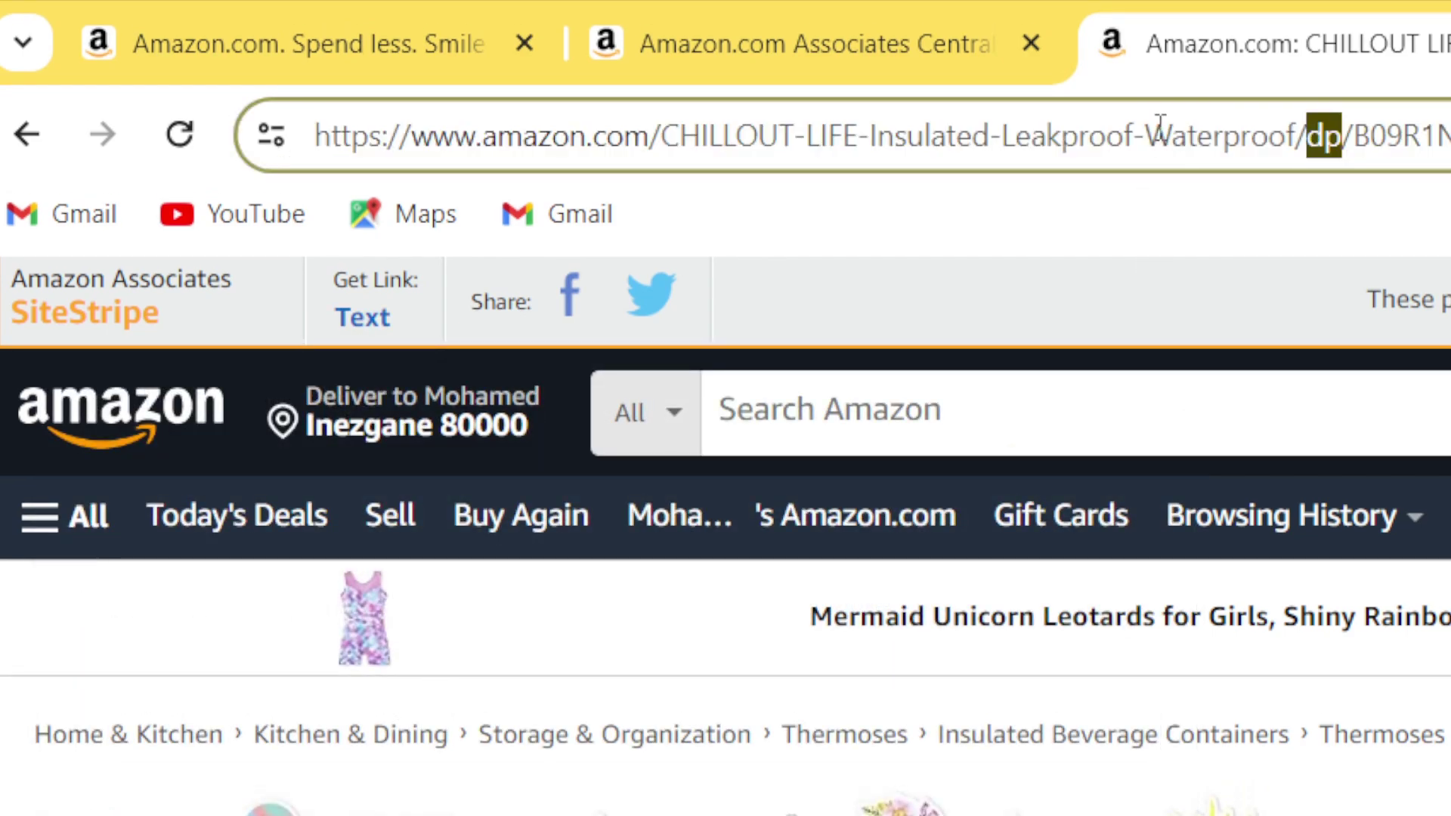
pyautogui.click(1157, 125)
pyautogui.doubleClick(1157, 125)
pyautogui.tripleClick(1158, 125)
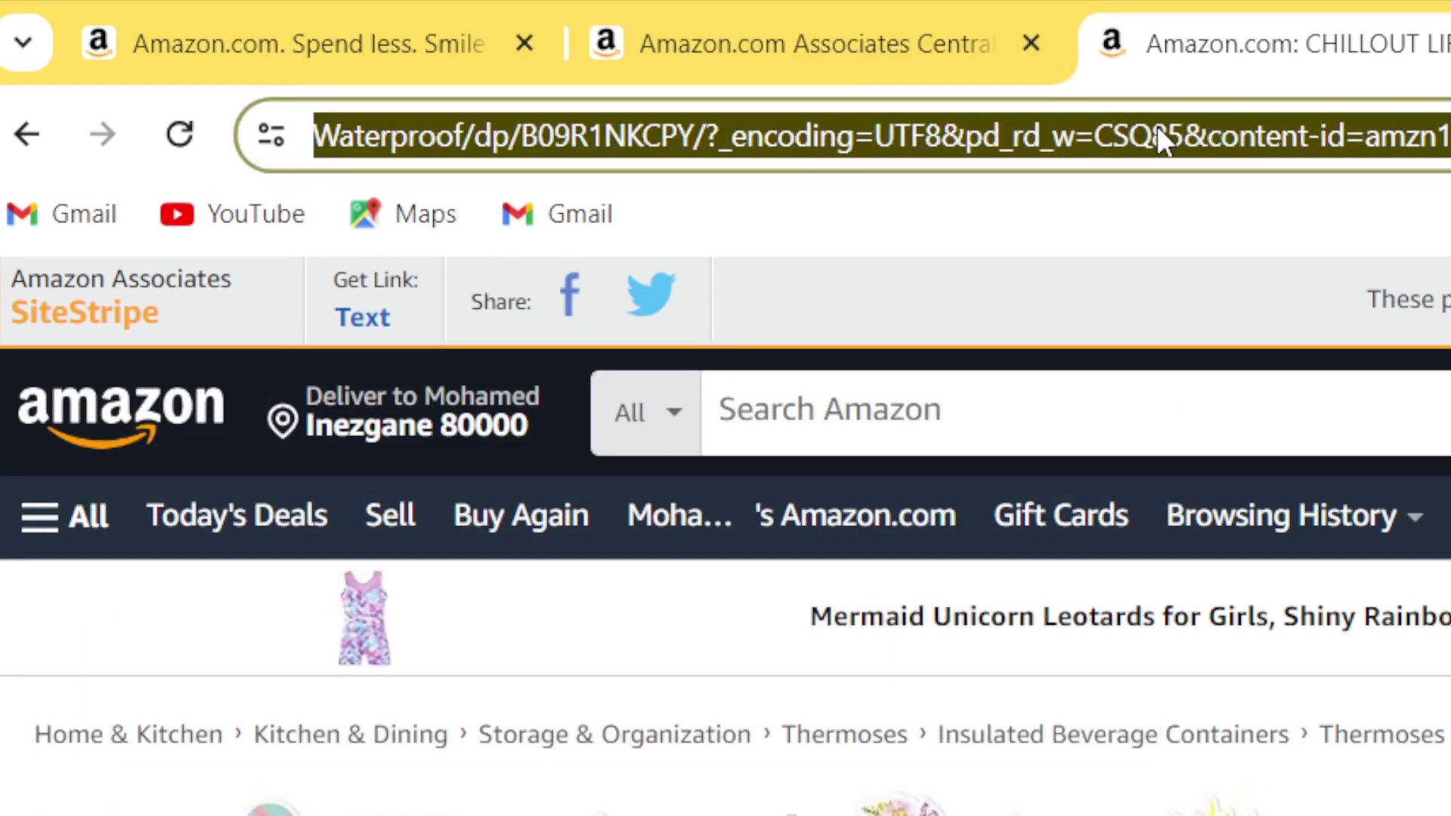
pyautogui.tripleClick(1157, 126)
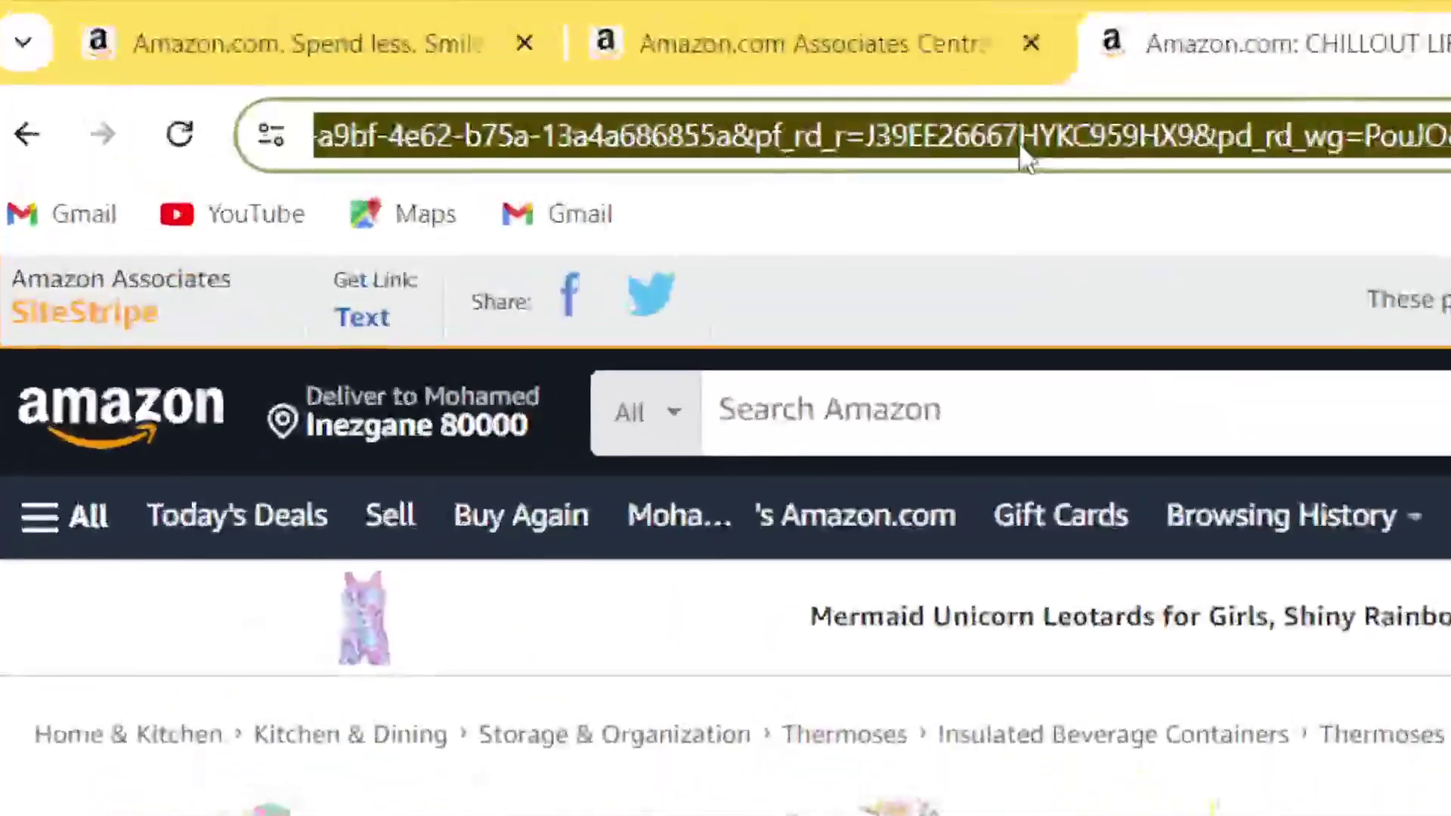
pyautogui.rightClick(456, 63)
pyautogui.click(1148, 537)
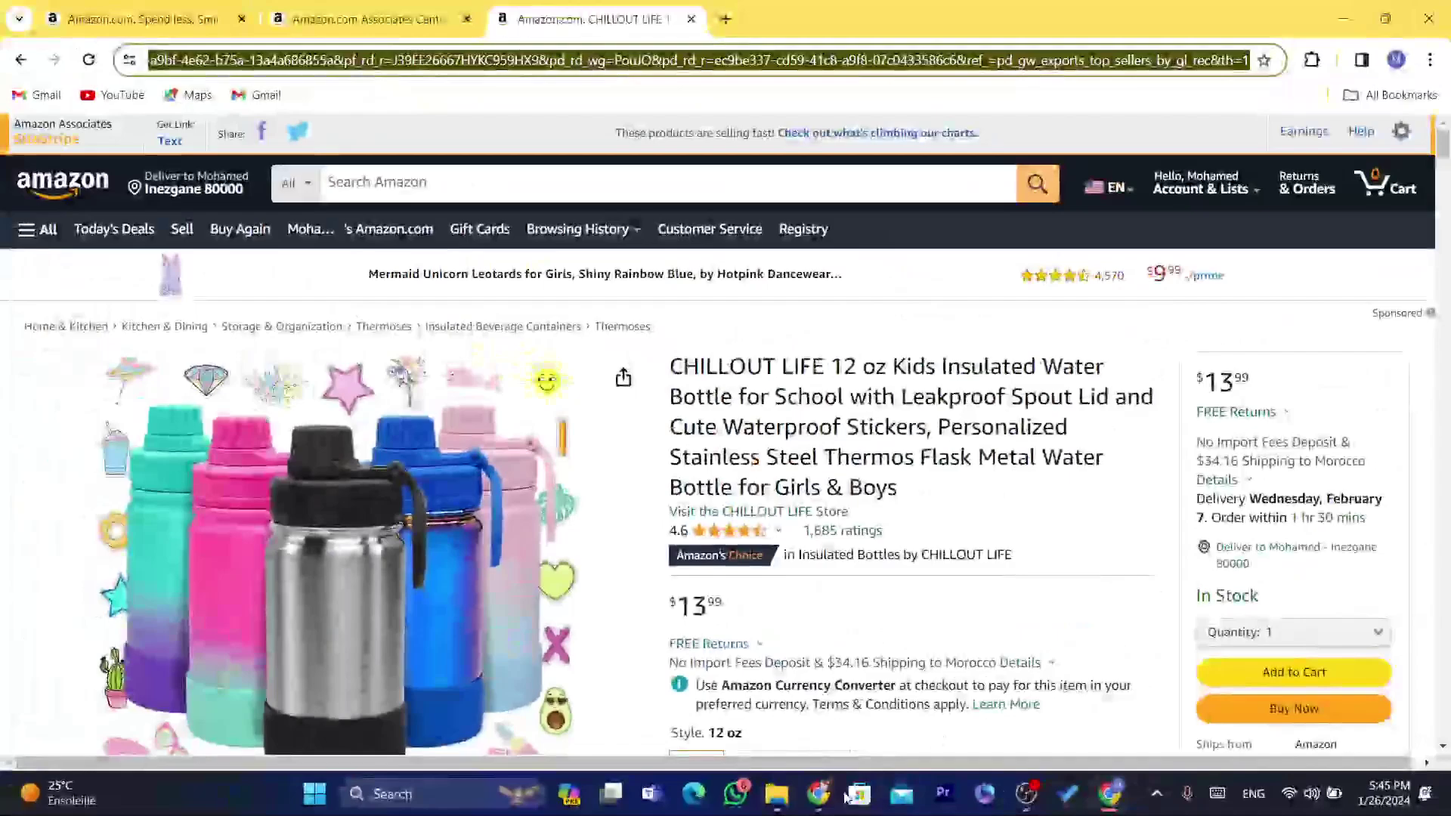
# Step: Switch to Spreadr, add the water bottle to Shopify using the copied Amazon product link, and close the confirmation
pyautogui.click(824, 797)
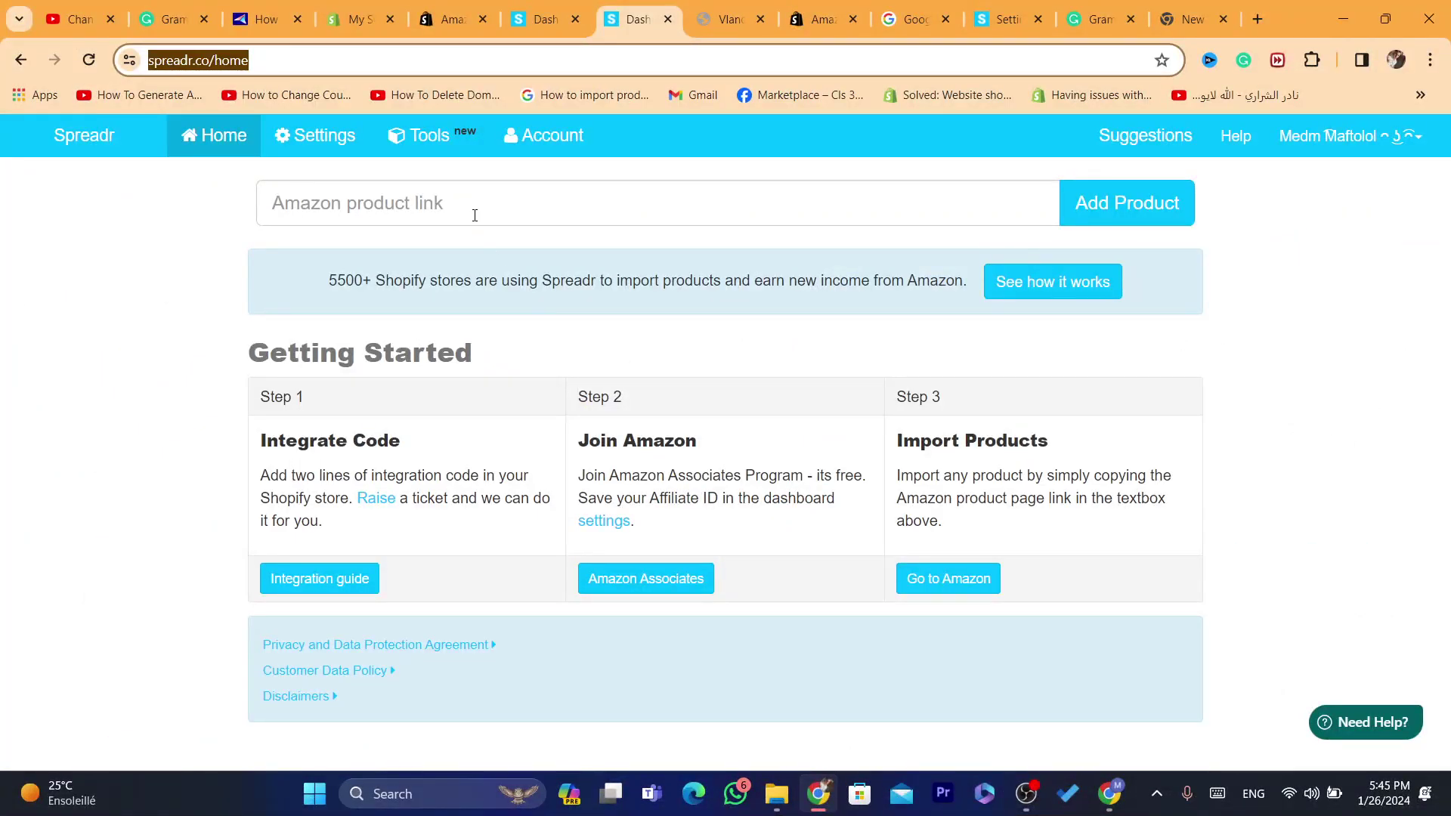
pyautogui.click(474, 215)
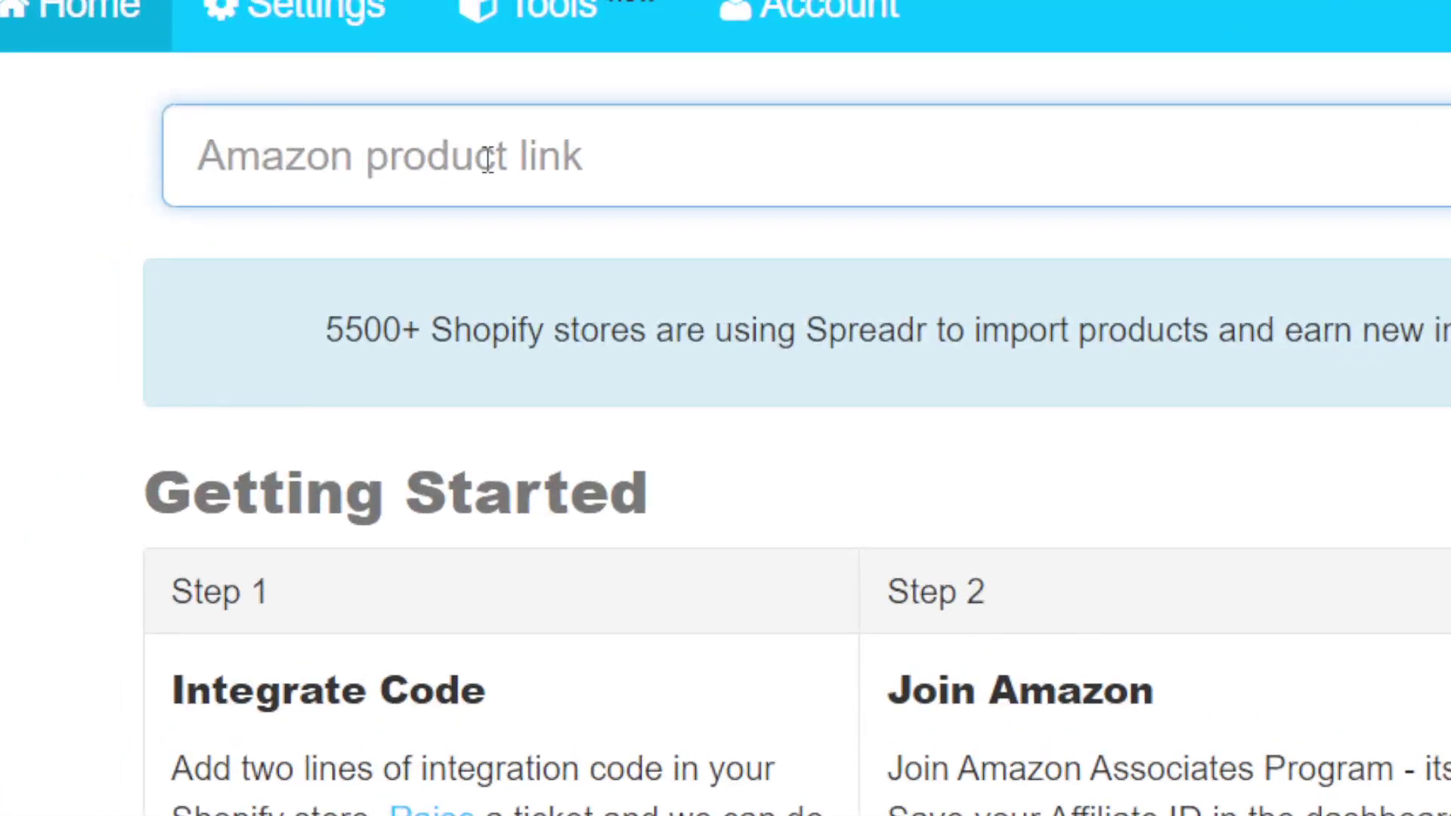
pyautogui.hotkey('ctrl', 'v')
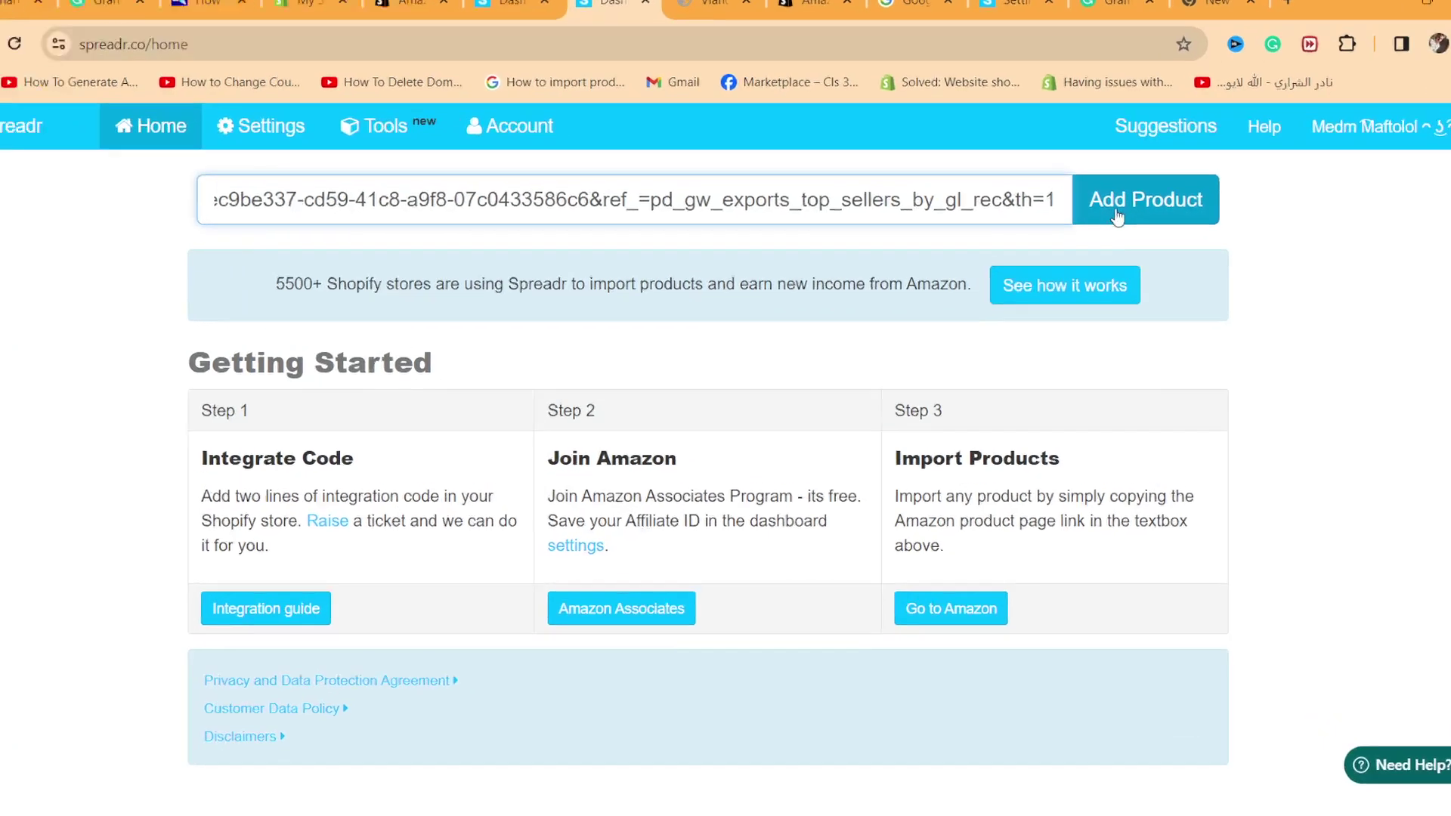
pyautogui.click(1126, 202)
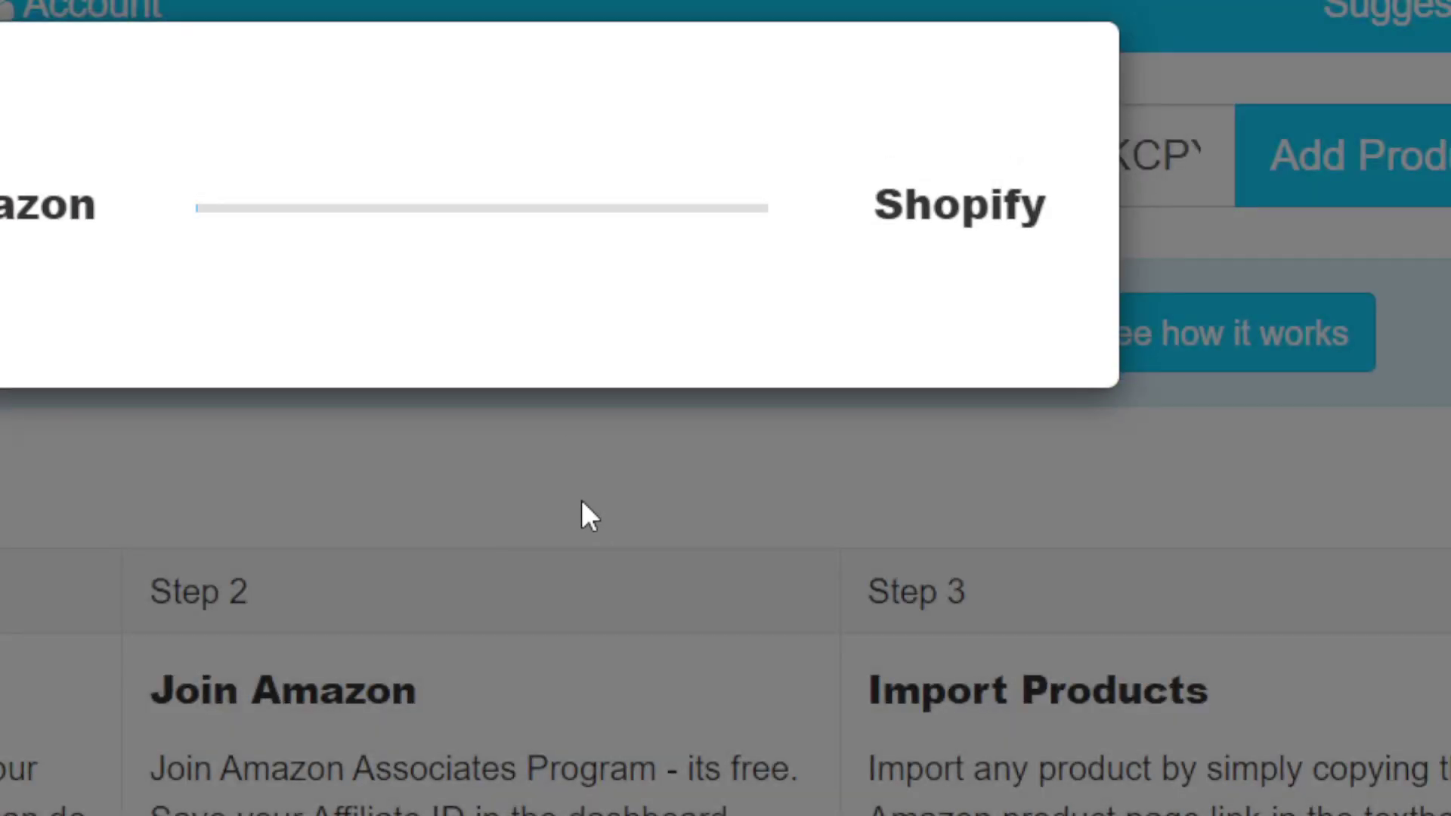
pyautogui.moveTo(120, 205); pyautogui.dragTo(325, 230)
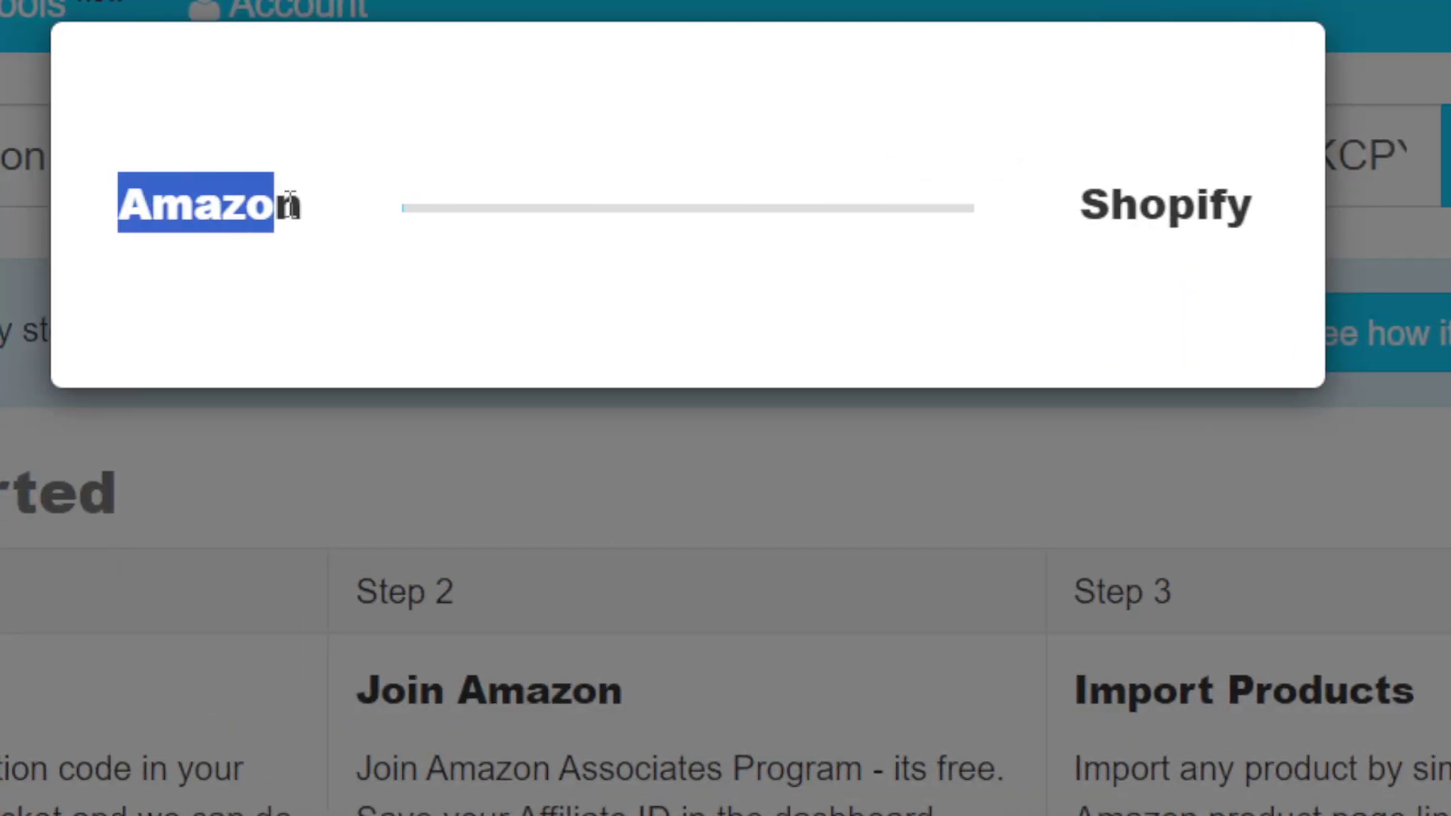
pyautogui.moveTo(1078, 214); pyautogui.dragTo(1249, 201)
pyautogui.click(1250, 194)
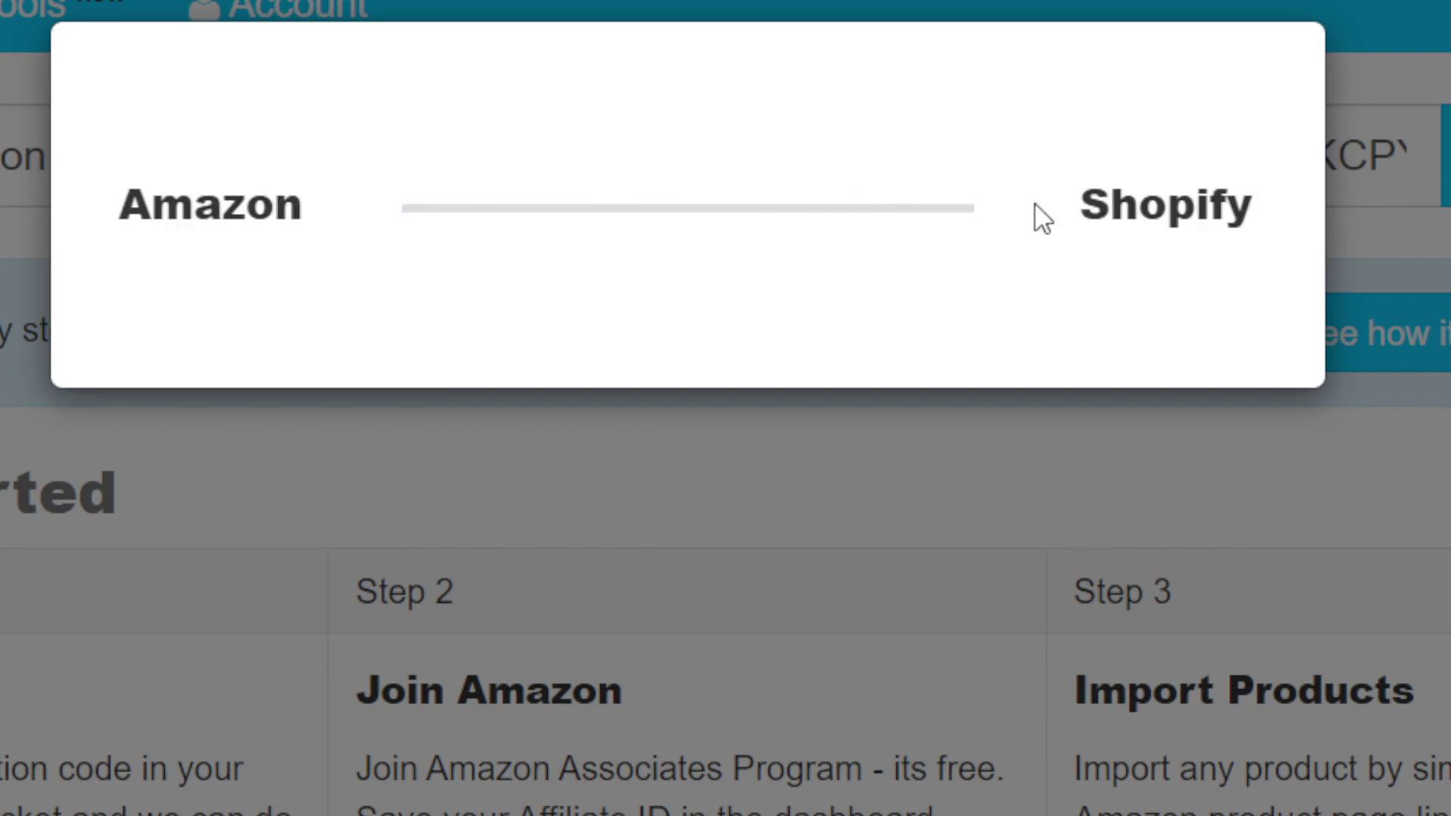
pyautogui.moveTo(1080, 205); pyautogui.dragTo(1245, 214)
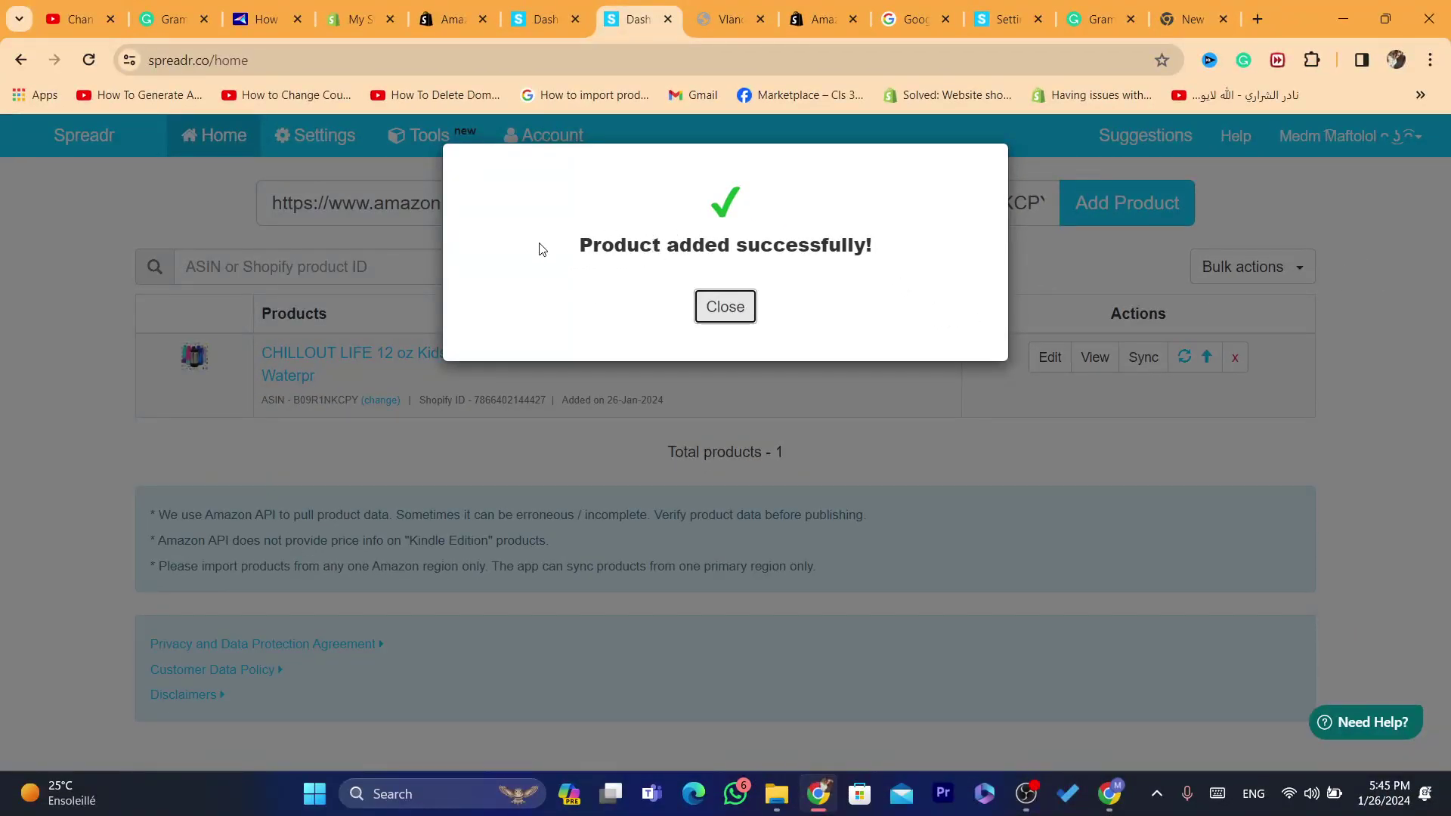
pyautogui.click(706, 301)
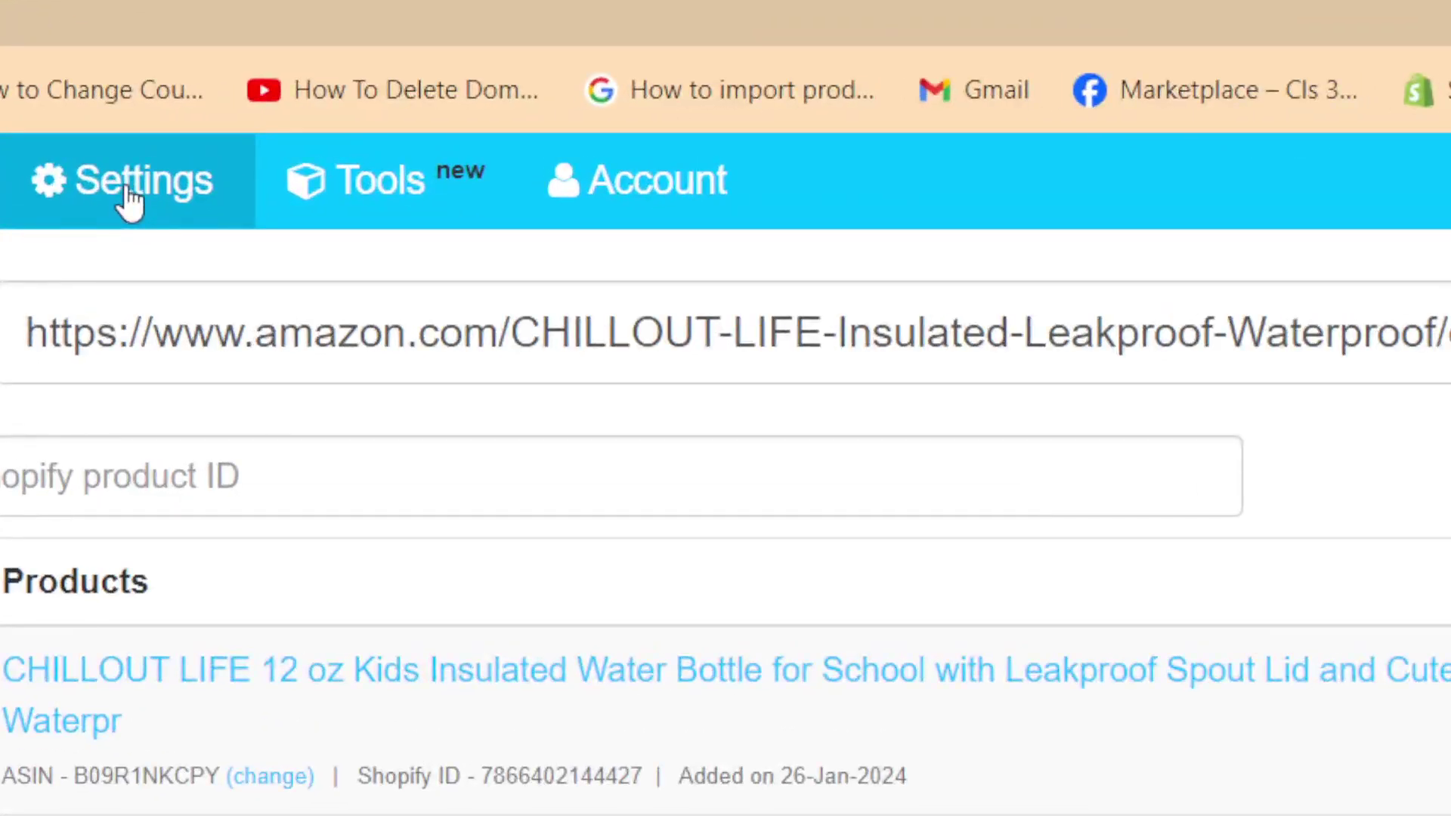
# Step: Open Spreadr's Default Values settings and review the whole form for adding new products
pyautogui.click(130, 198)
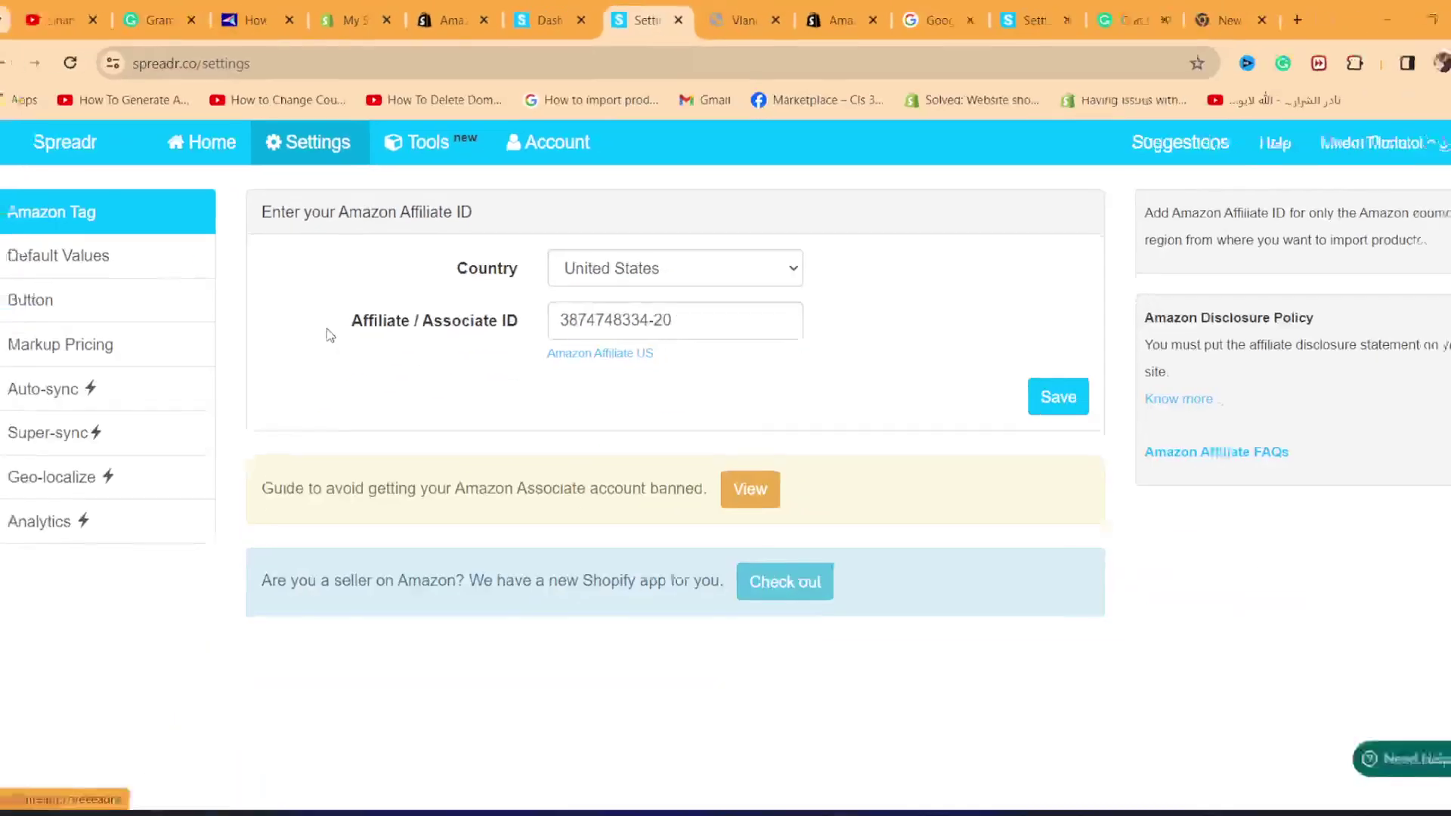
pyautogui.click(85, 252)
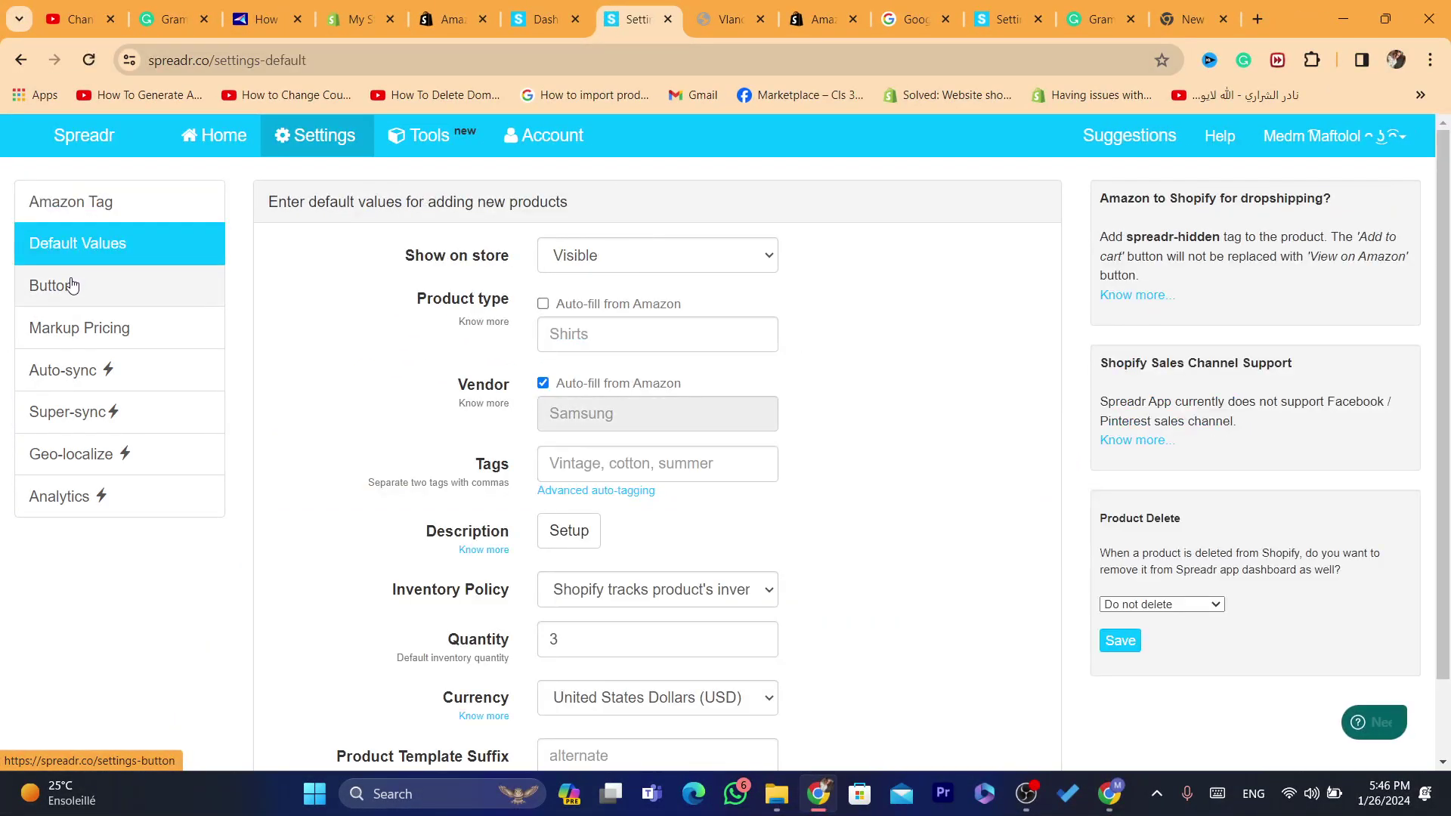
pyautogui.click(71, 285)
pyautogui.click(73, 231)
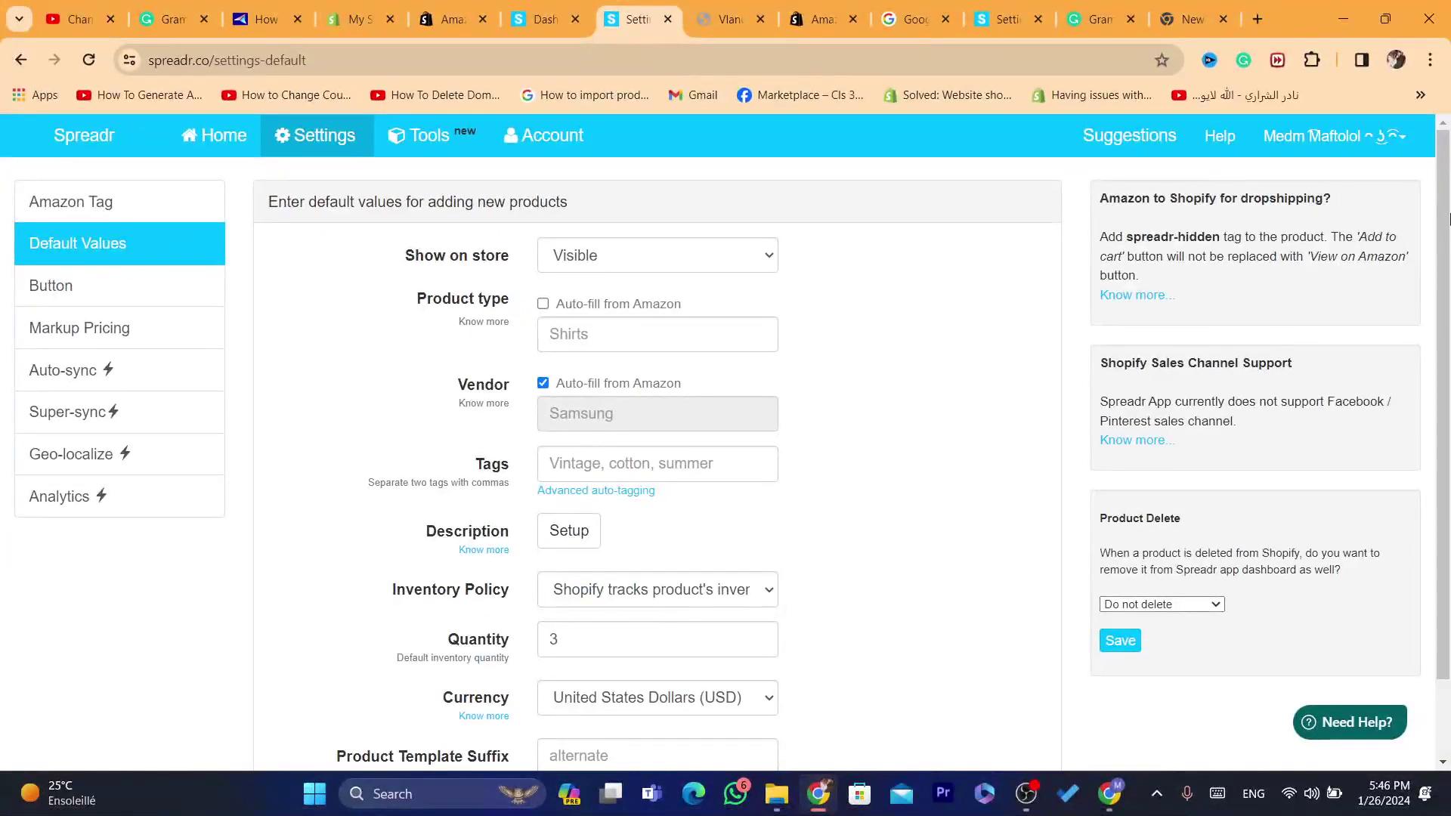
pyautogui.scroll(-1, 973, 287)
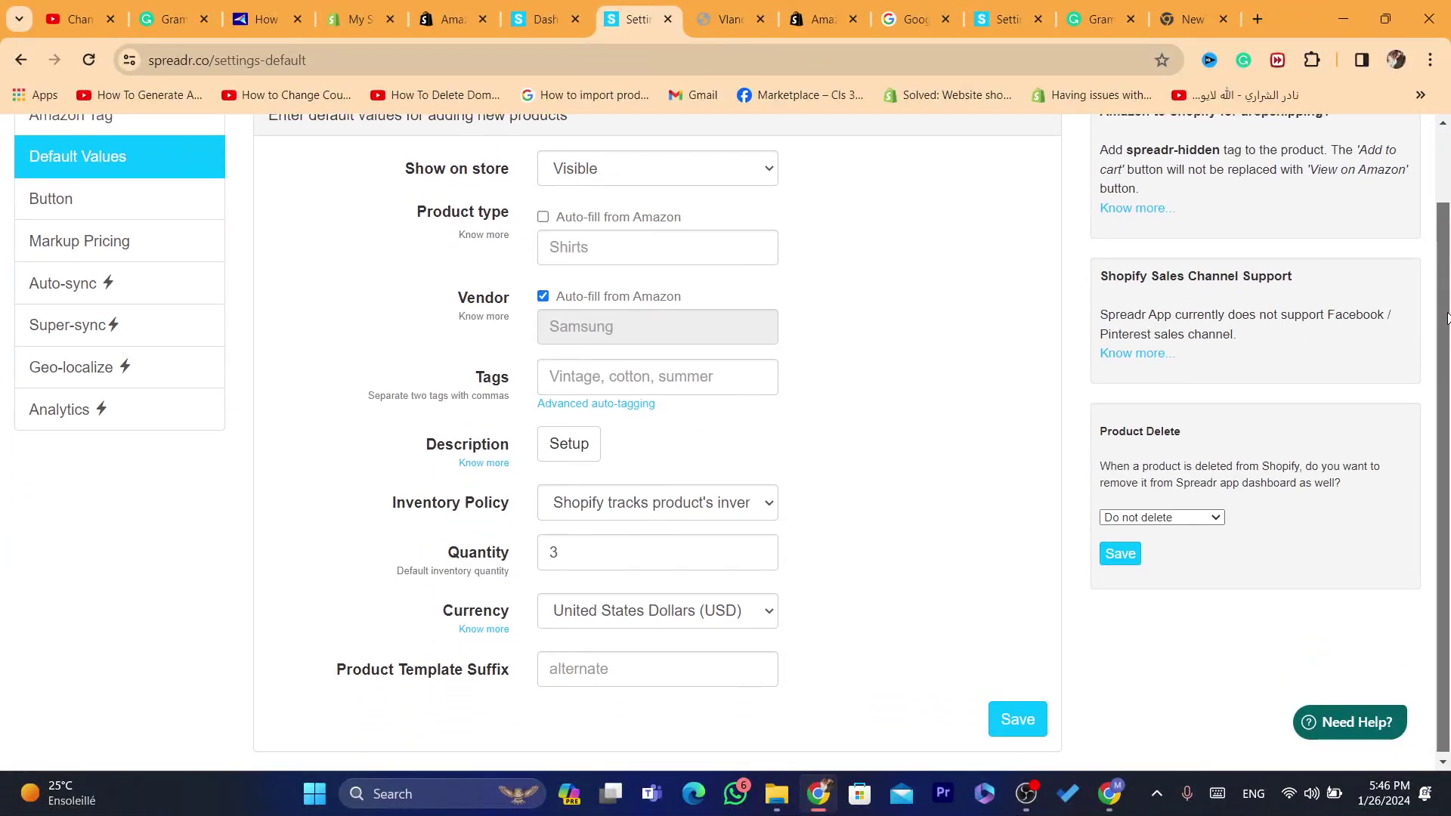
pyautogui.scroll(1, 786, 259)
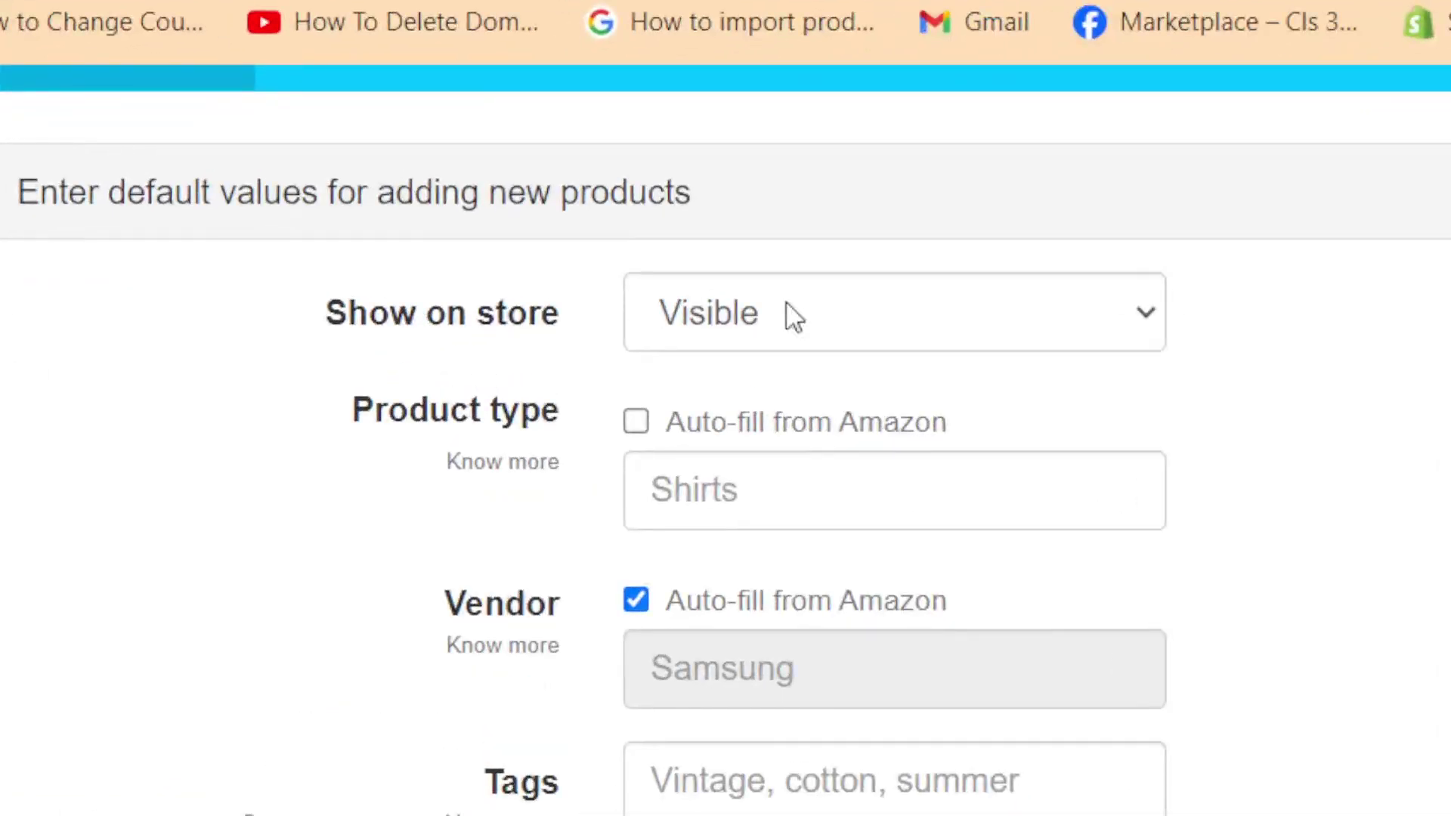
# Step: Enable auto-filling the product type from Amazon, keeping Show on store as Visible and the currency as United States Dollars (USD)
pyautogui.click(646, 235)
pyautogui.click(646, 235)
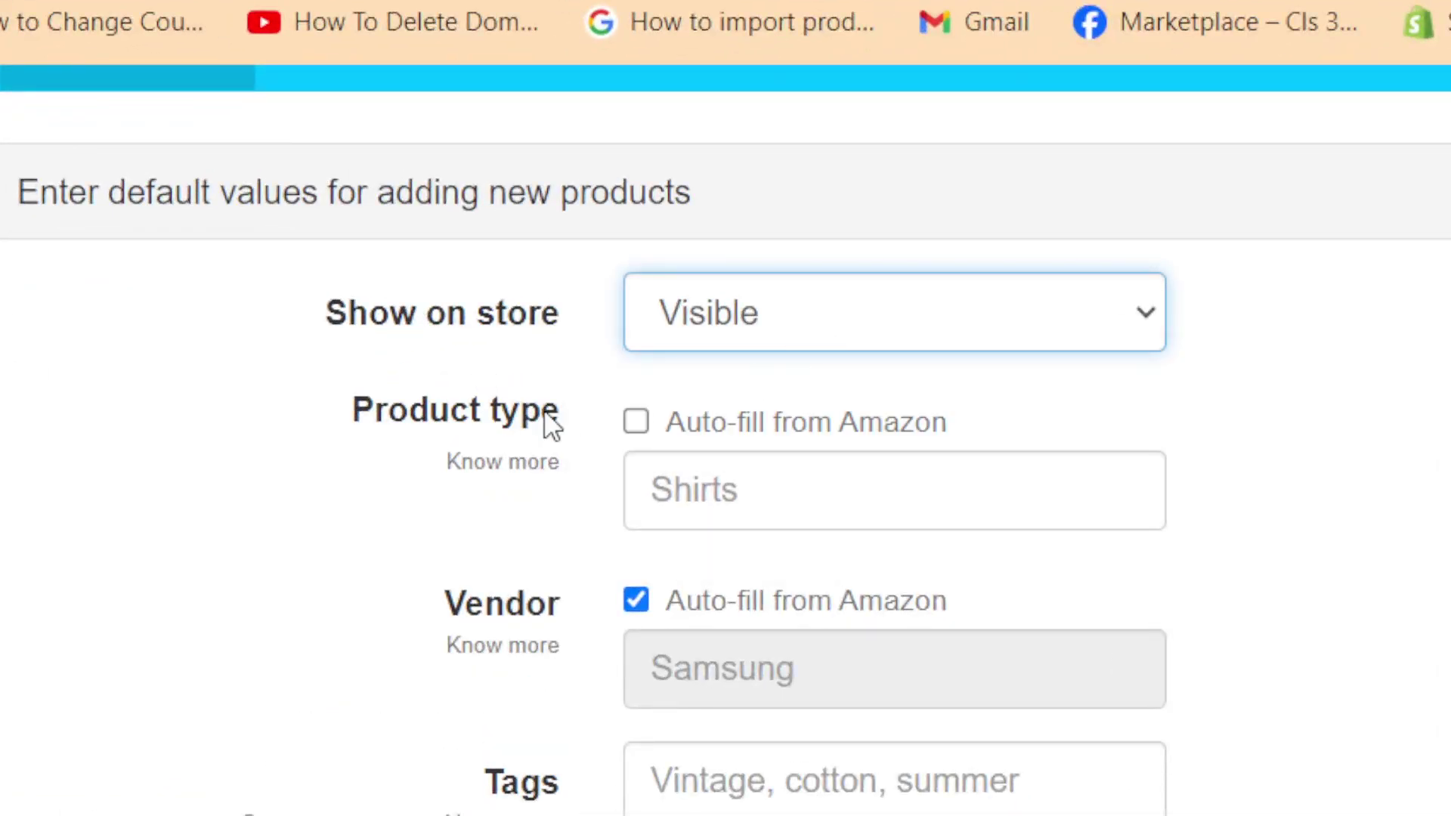
pyautogui.click(636, 423)
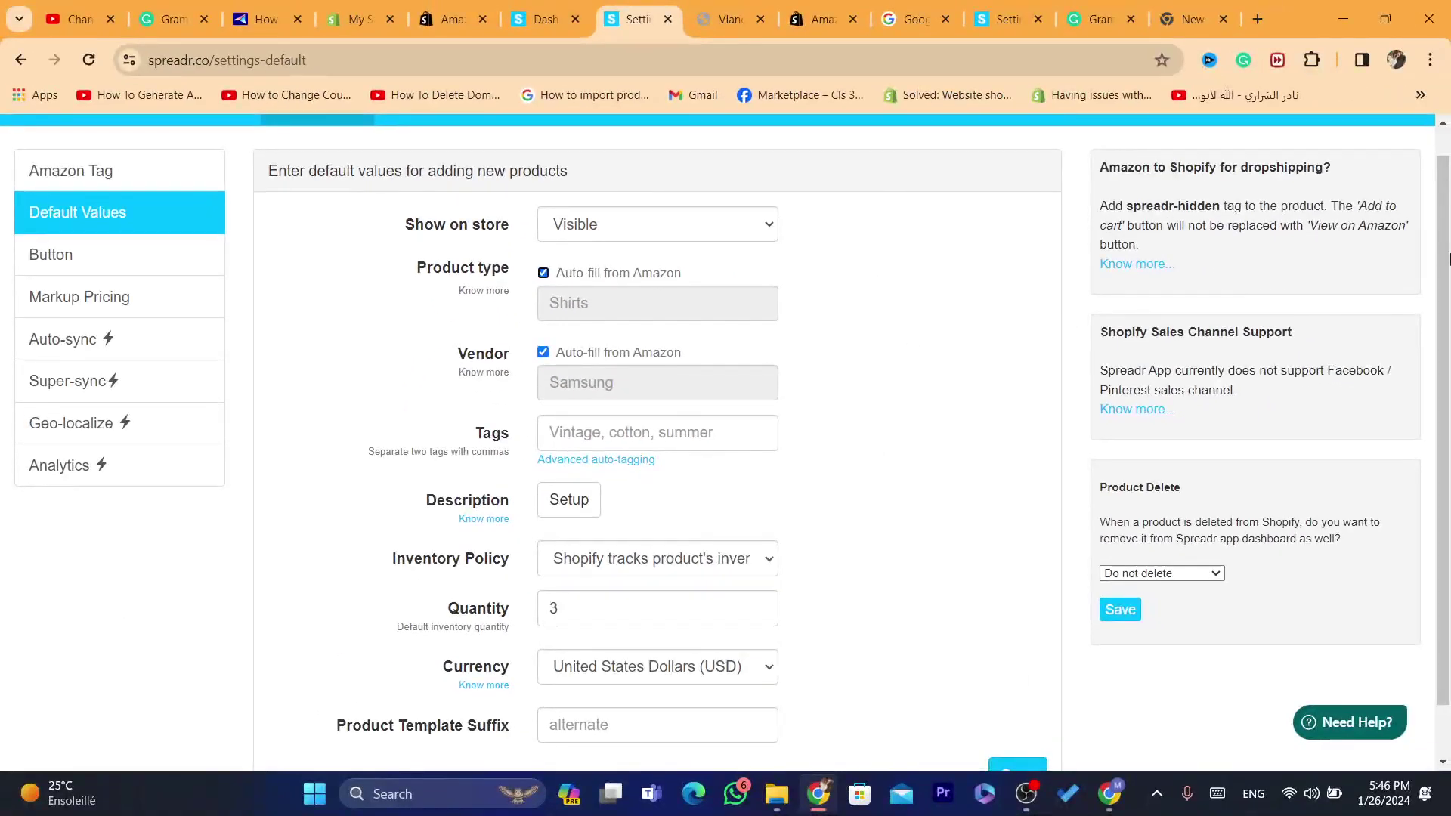
pyautogui.scroll(-1, 871, 310)
pyautogui.click(597, 432)
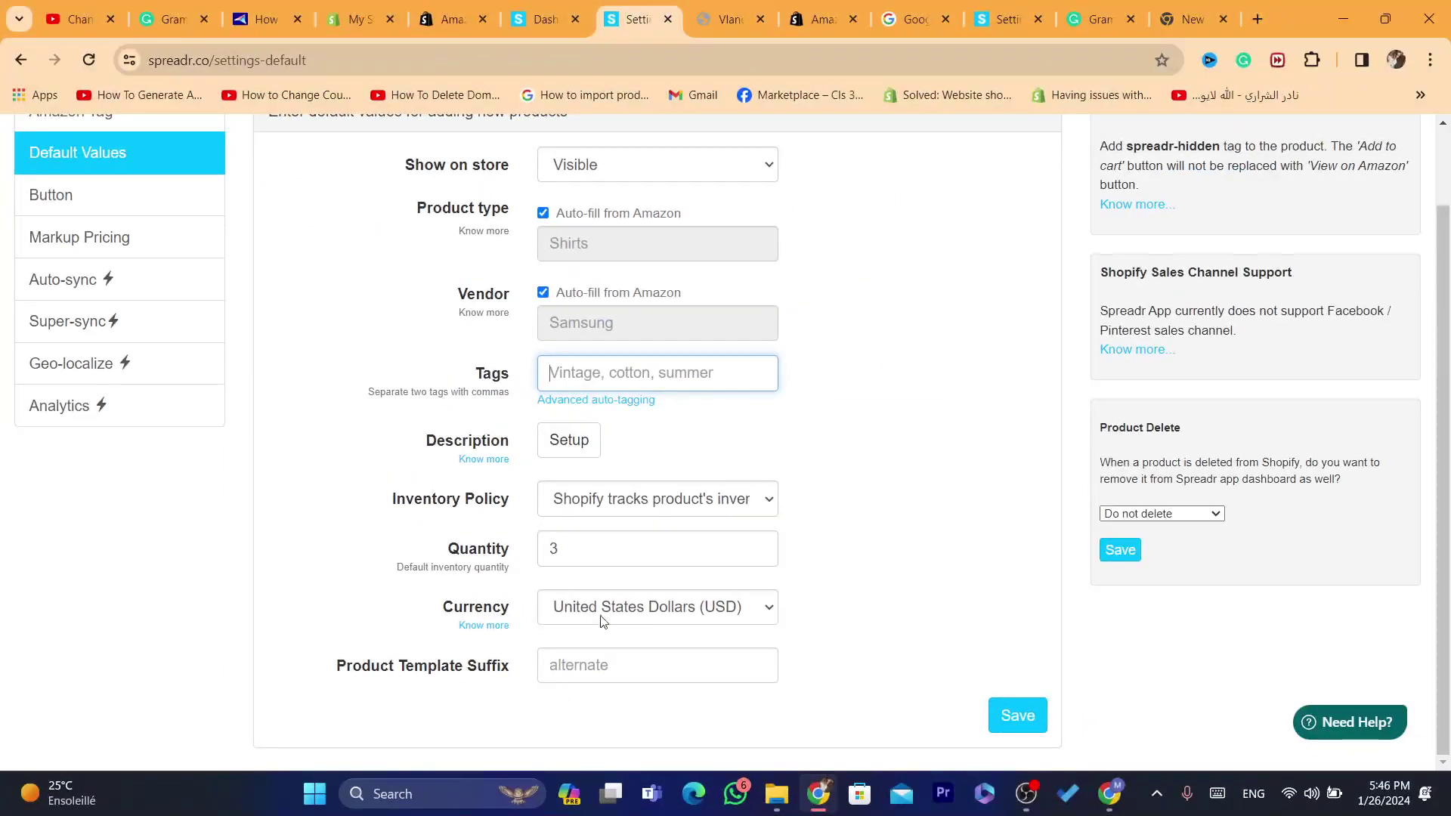
pyautogui.click(603, 616)
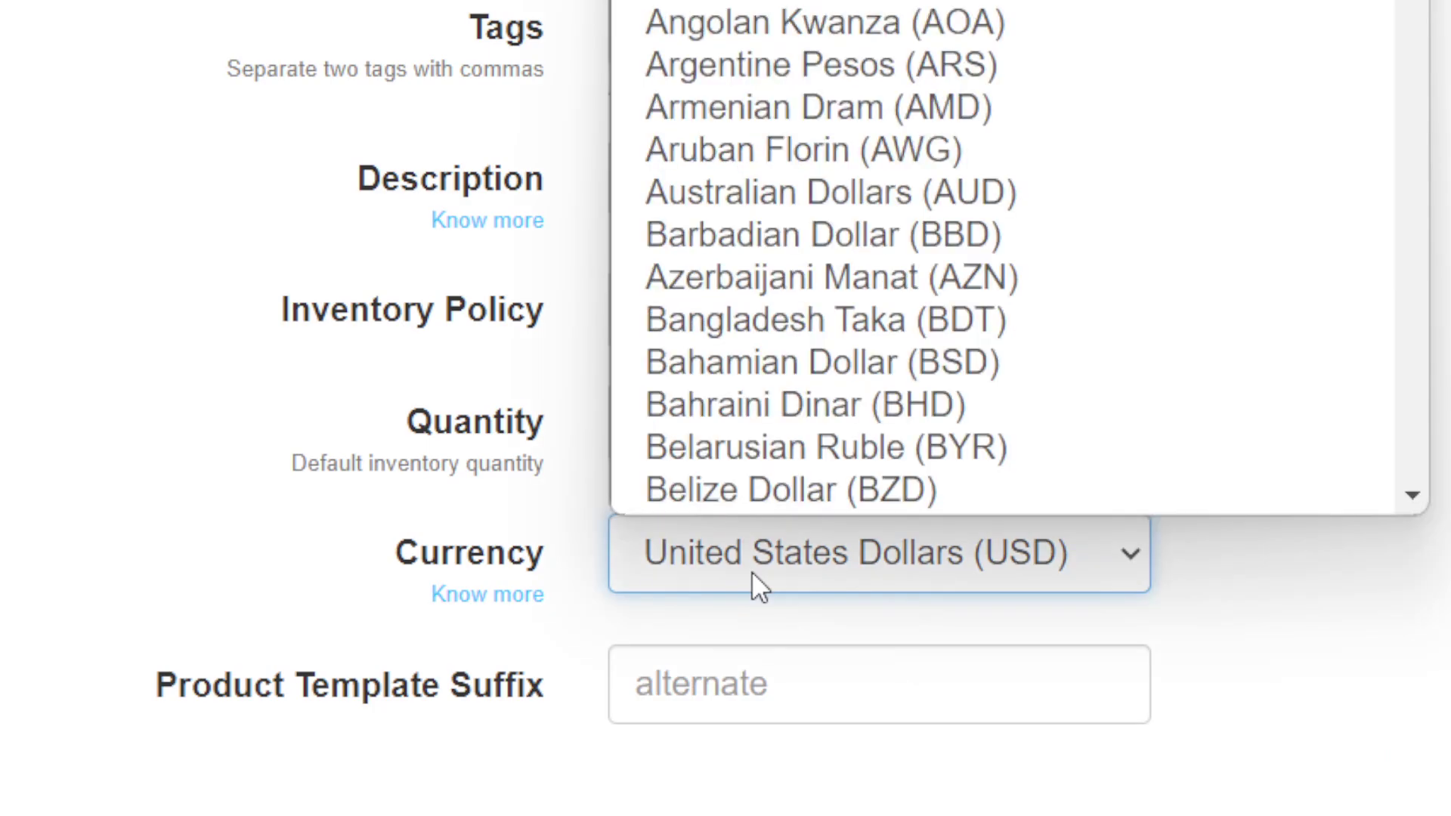
pyautogui.click(917, 572)
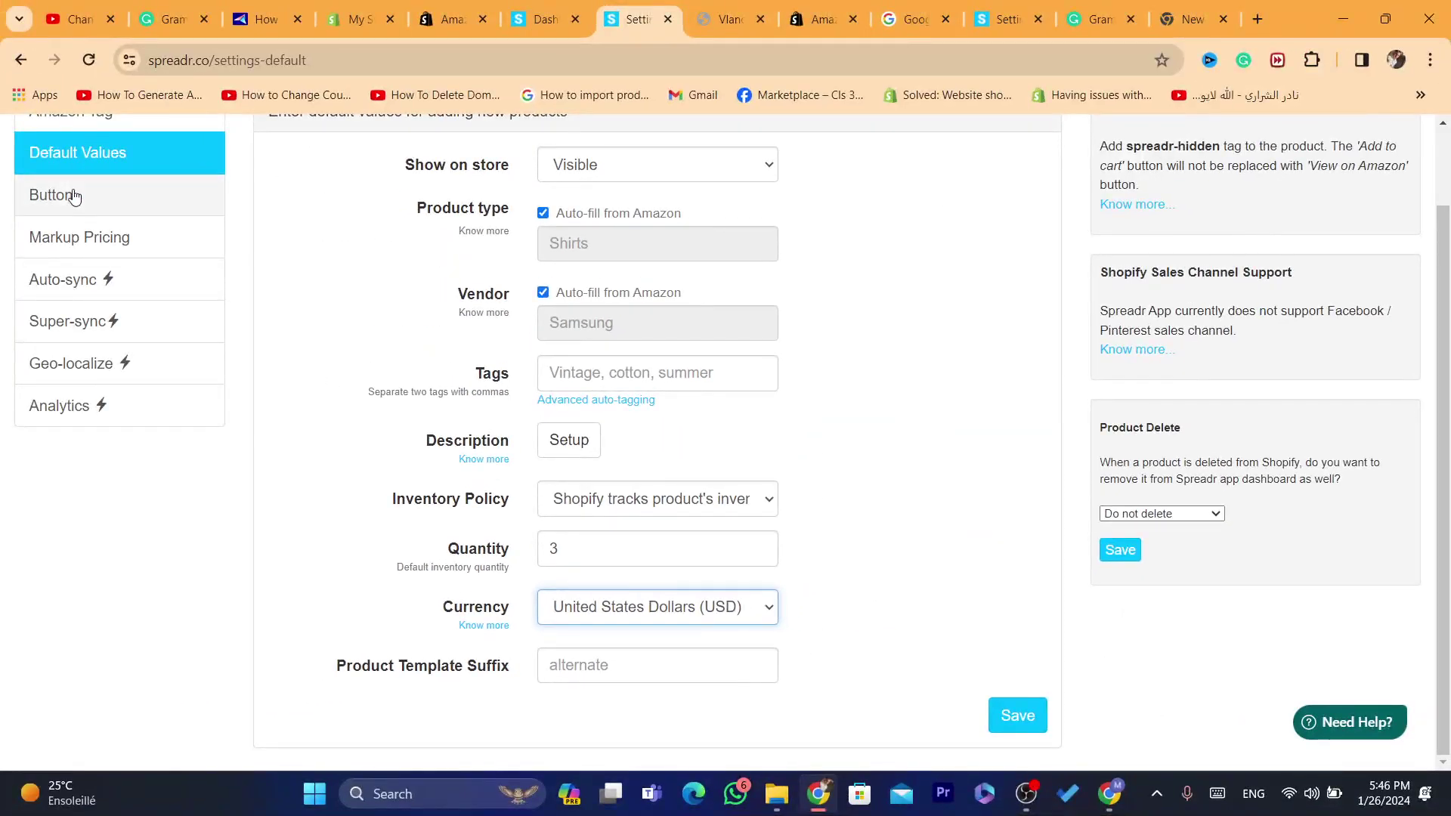
# Step: Open Spreadr's Button settings and examine the instructions and button text for the Amazon link button
pyautogui.click(71, 195)
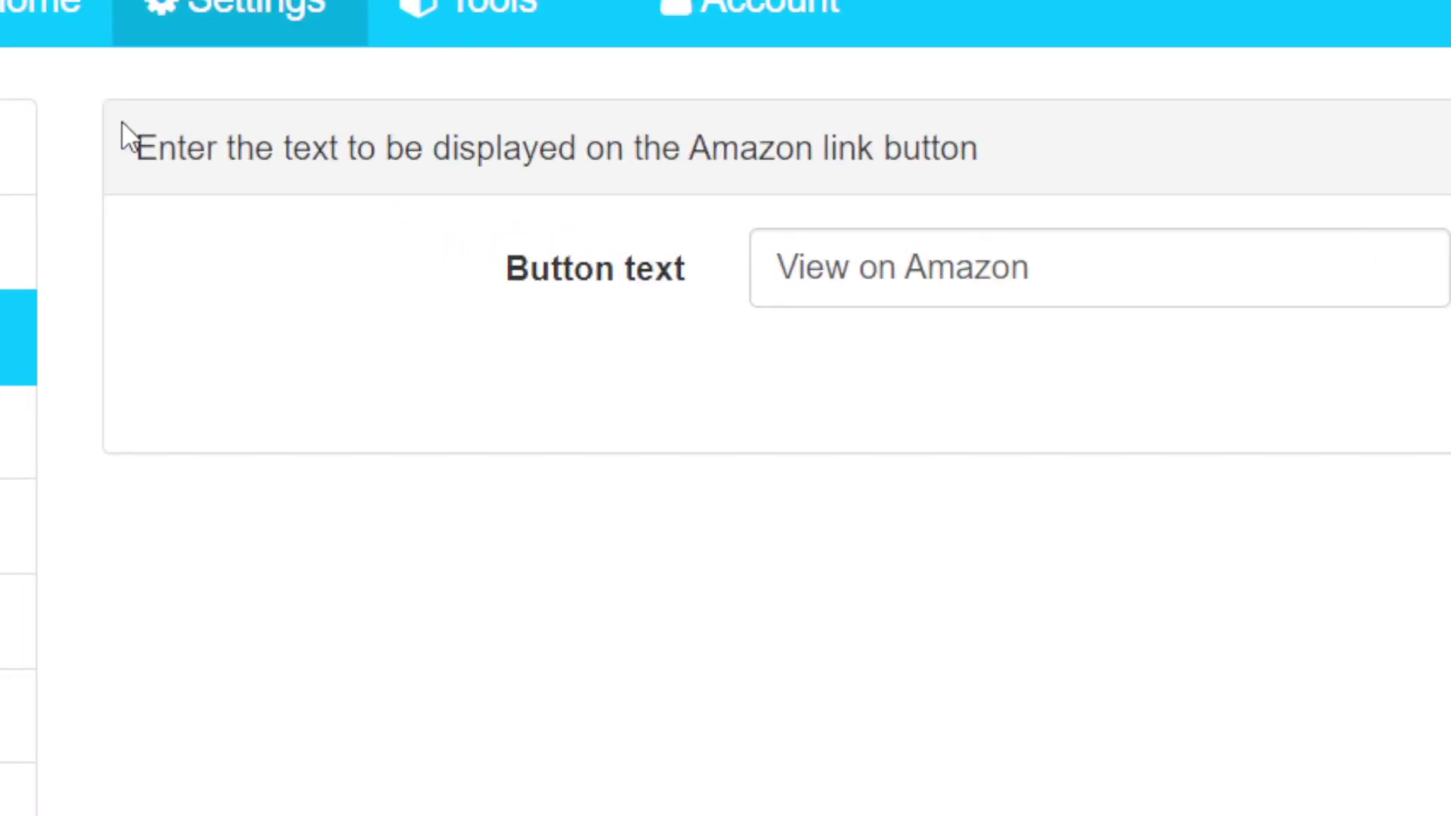
pyautogui.moveTo(266, 194); pyautogui.dragTo(299, 189)
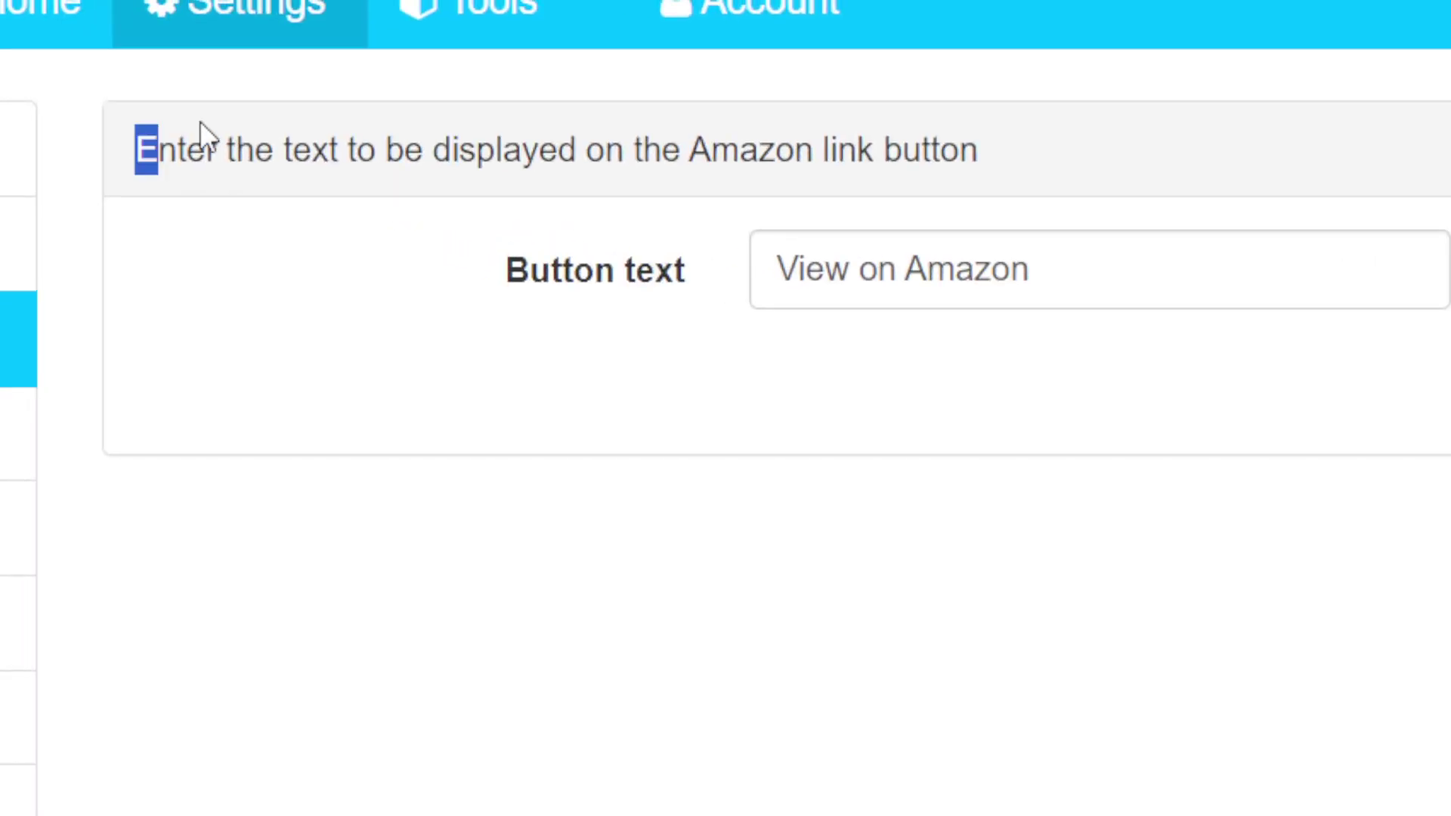
pyautogui.moveTo(200, 123); pyautogui.dragTo(613, 148)
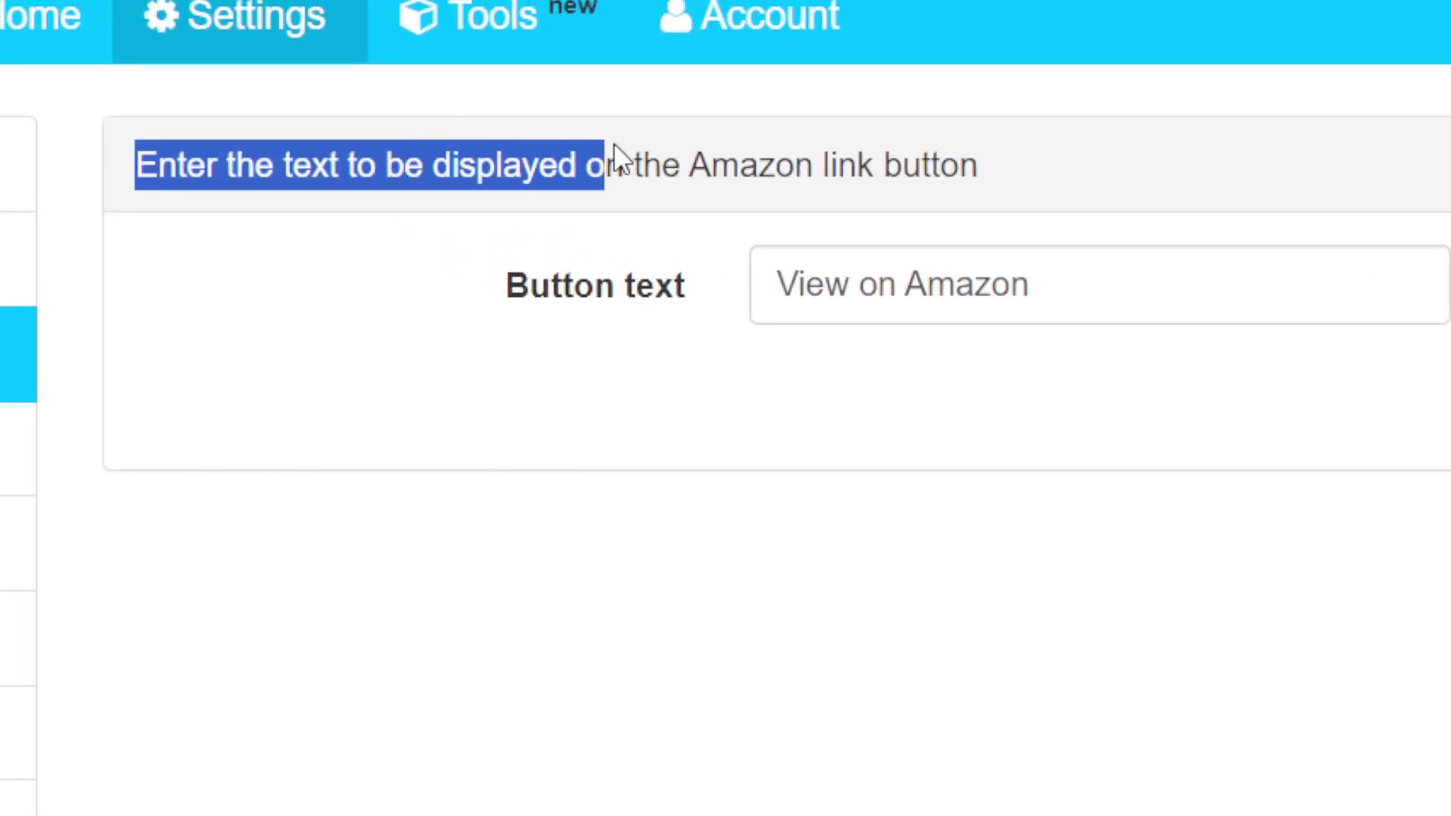
pyautogui.click(869, 152)
pyautogui.moveTo(1040, 170); pyautogui.dragTo(129, 176)
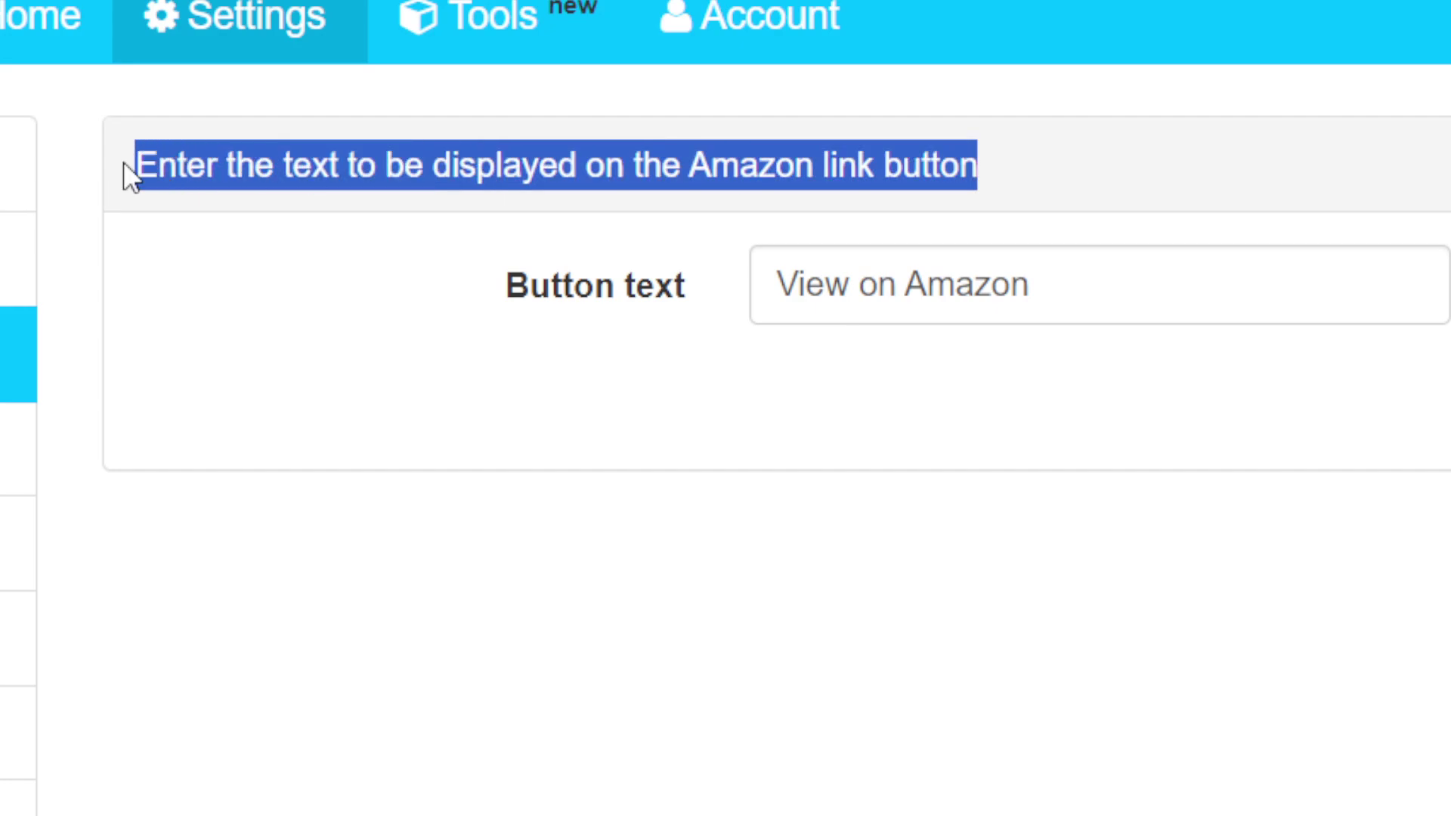
pyautogui.click(129, 172)
pyautogui.tripleClick(984, 288)
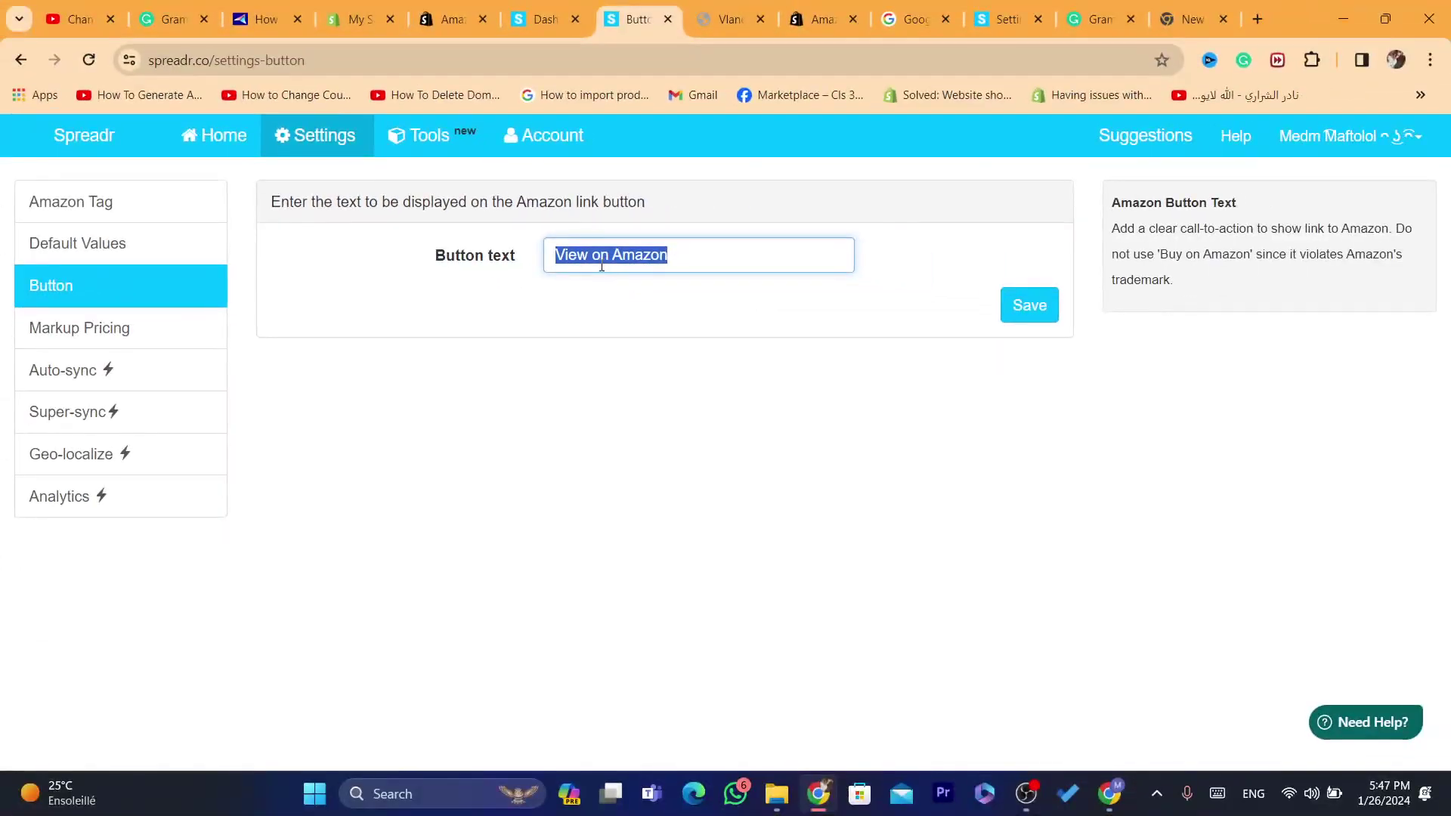
# Step: Open the Markup Pricing settings and review the pricing rules for imported products
pyautogui.click(90, 328)
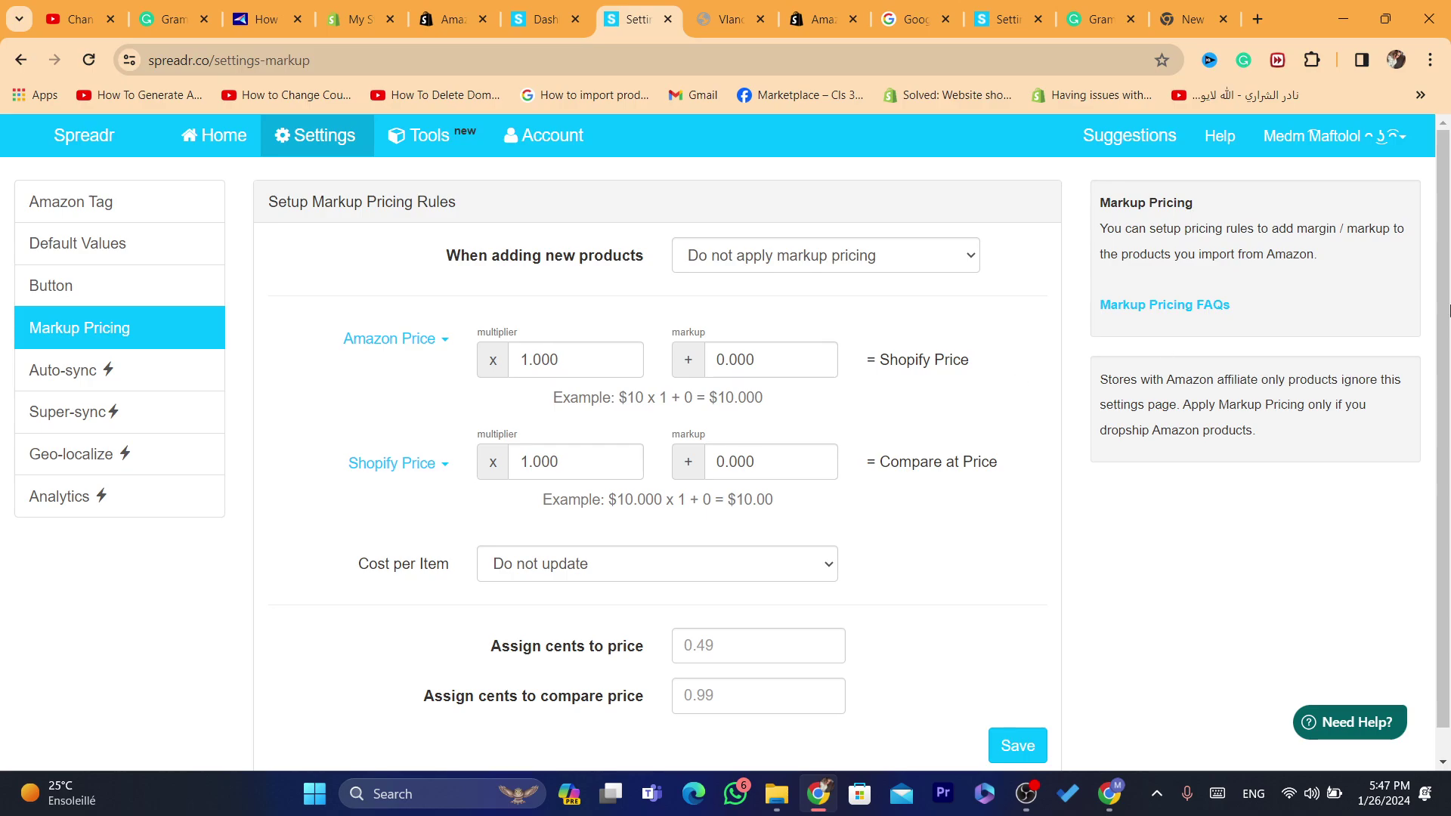
pyautogui.scroll(-1, 1448, 310)
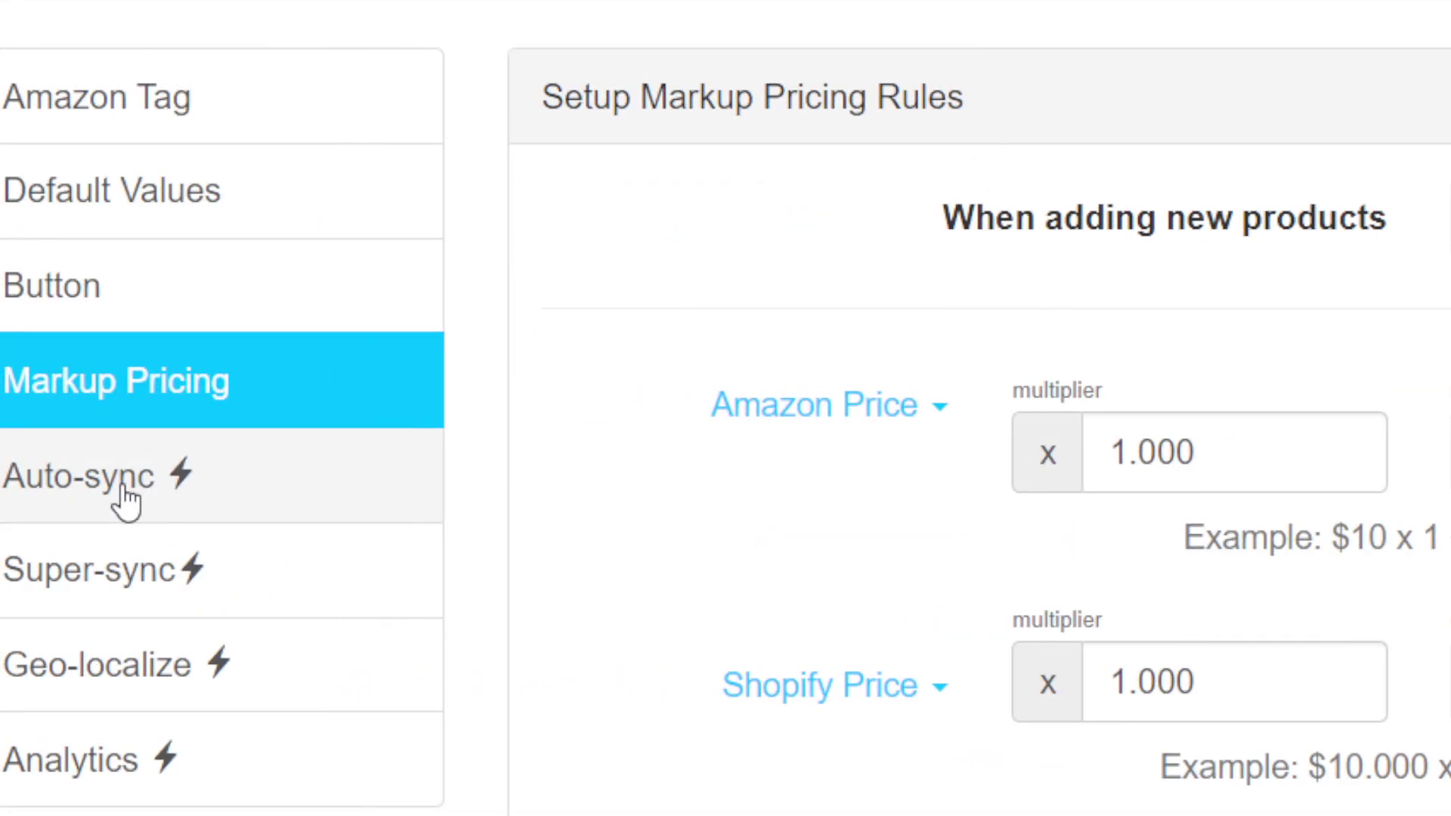
# Step: Open the Auto-sync settings and keep the product price changes rule at Update price on Shopify as per Amazon
pyautogui.click(121, 483)
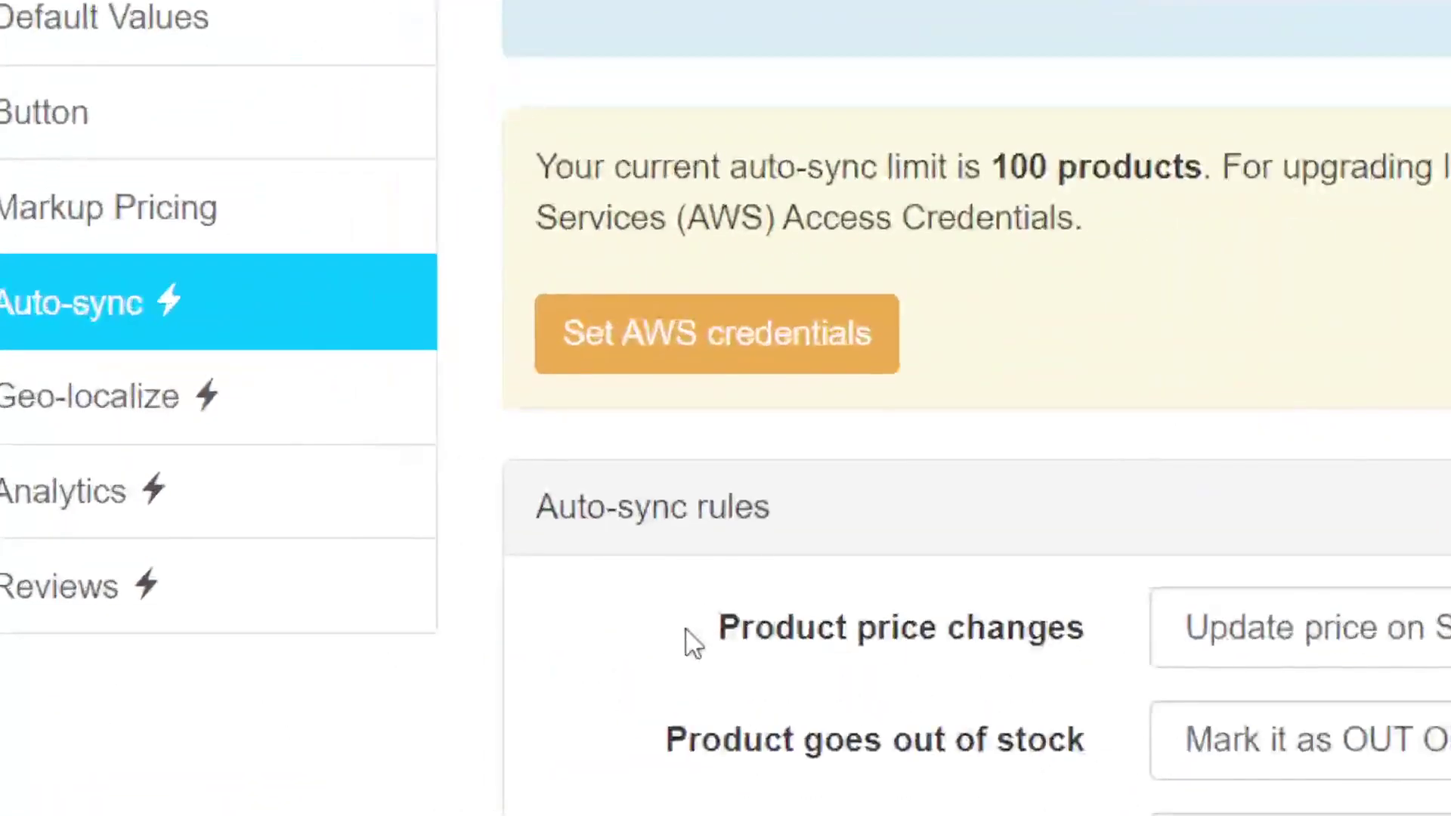
pyautogui.moveTo(338, 518); pyautogui.dragTo(517, 517)
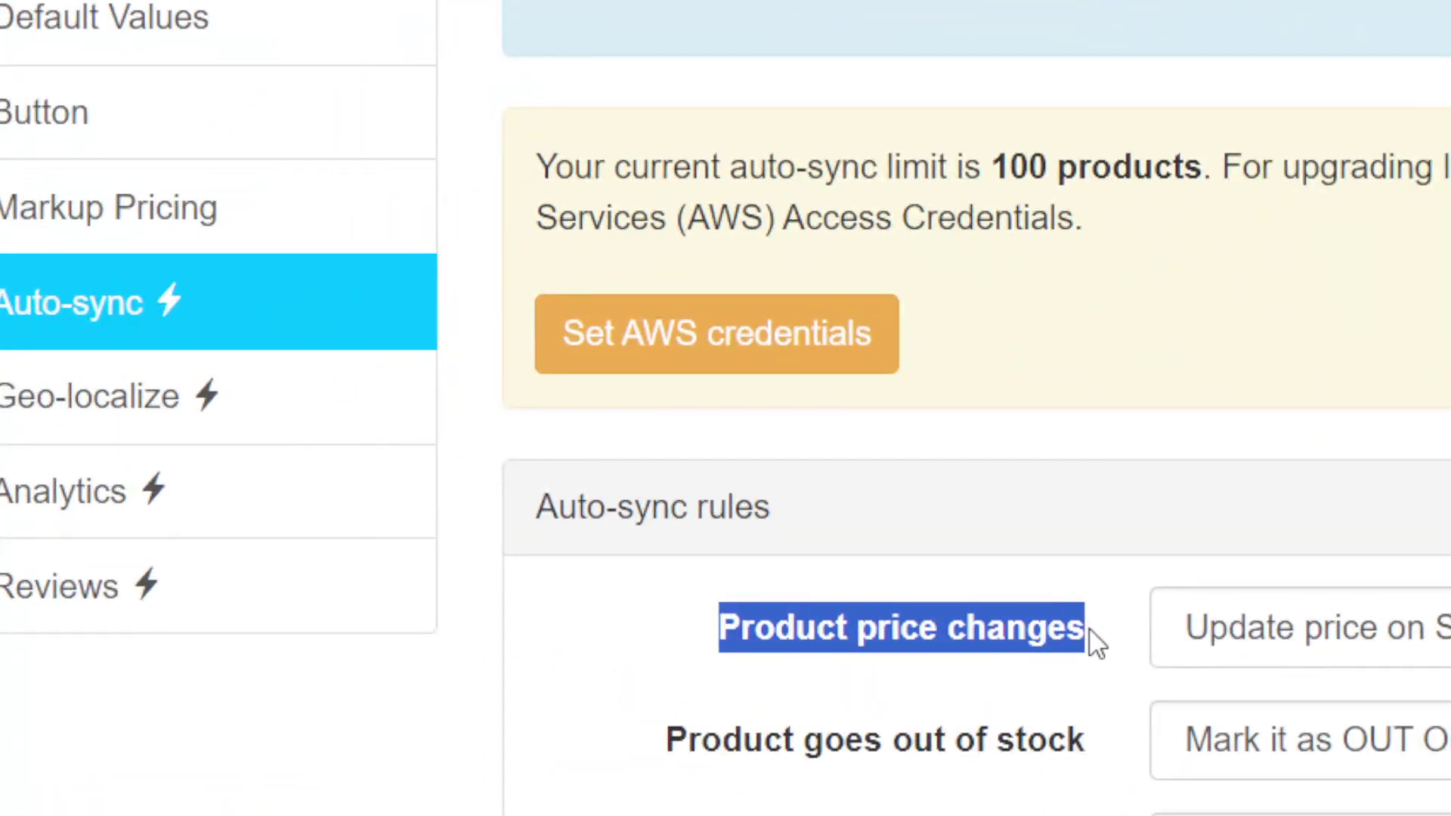
pyautogui.click(1285, 627)
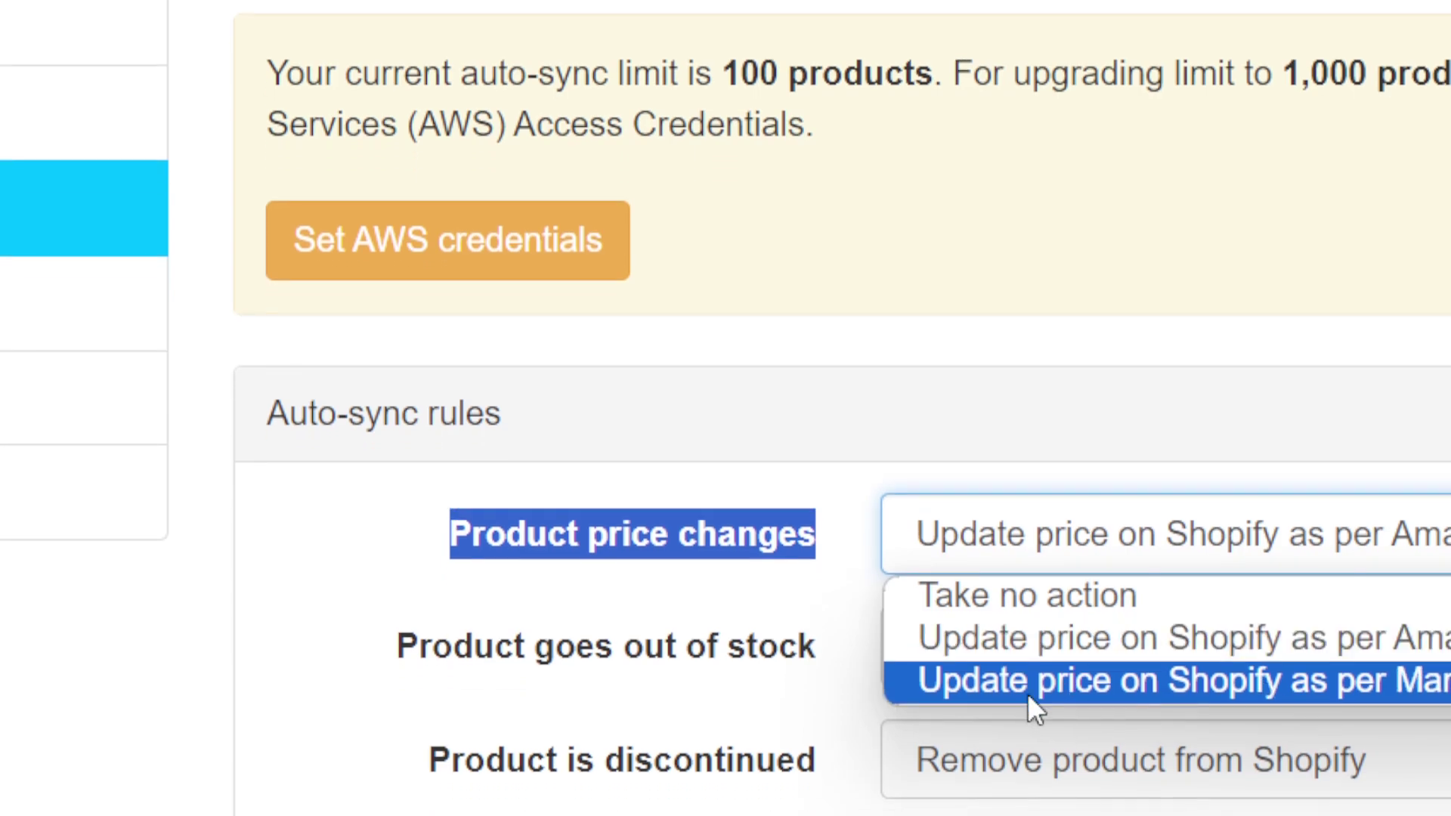
pyautogui.click(1152, 320)
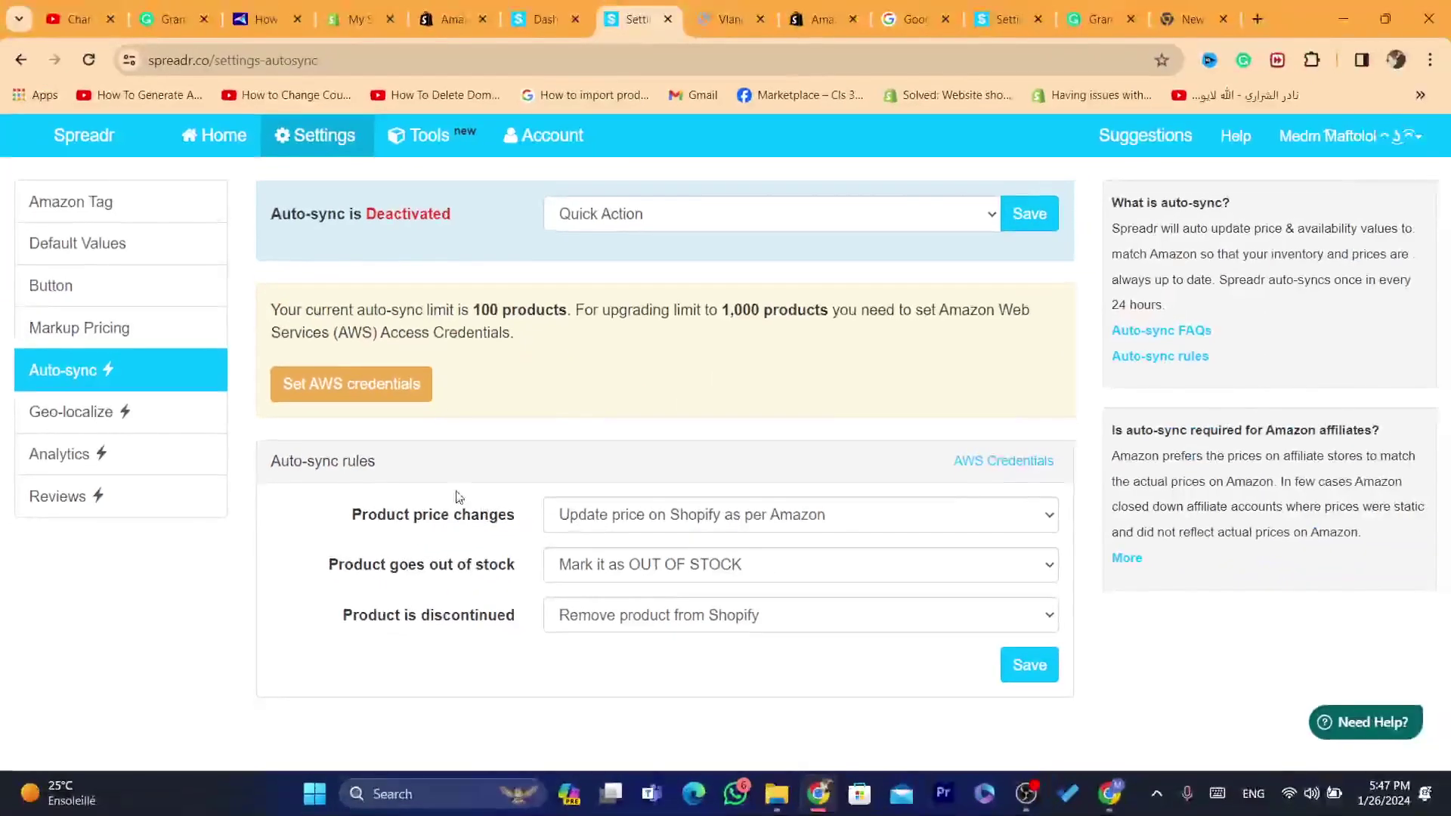
# Step: Review the actions for products that go out of stock and choose Mark it as OUT OF STOCK
pyautogui.click(1034, 672)
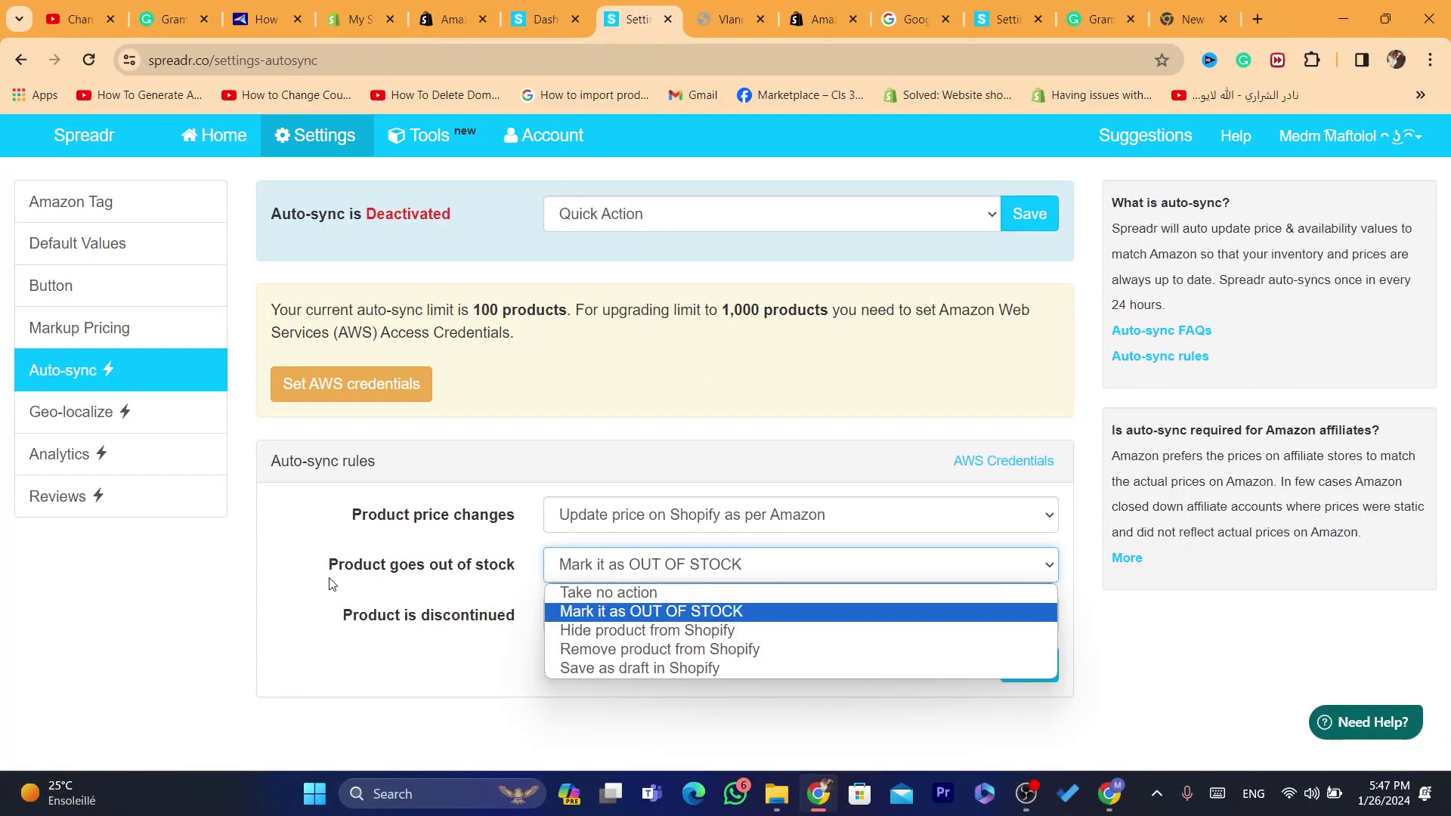
pyautogui.moveTo(330, 584); pyautogui.dragTo(525, 571)
pyautogui.click(625, 566)
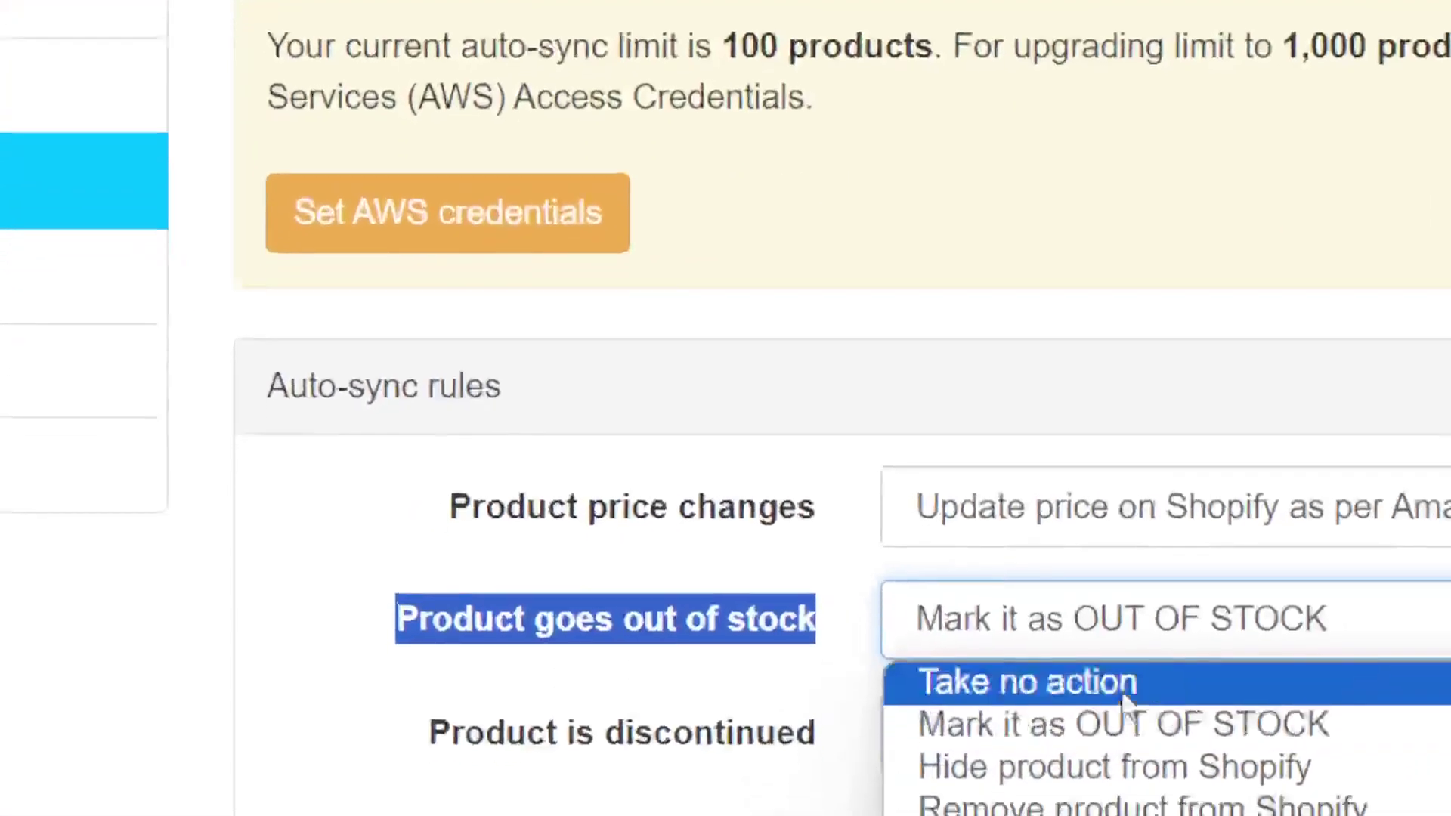
pyautogui.click(1104, 722)
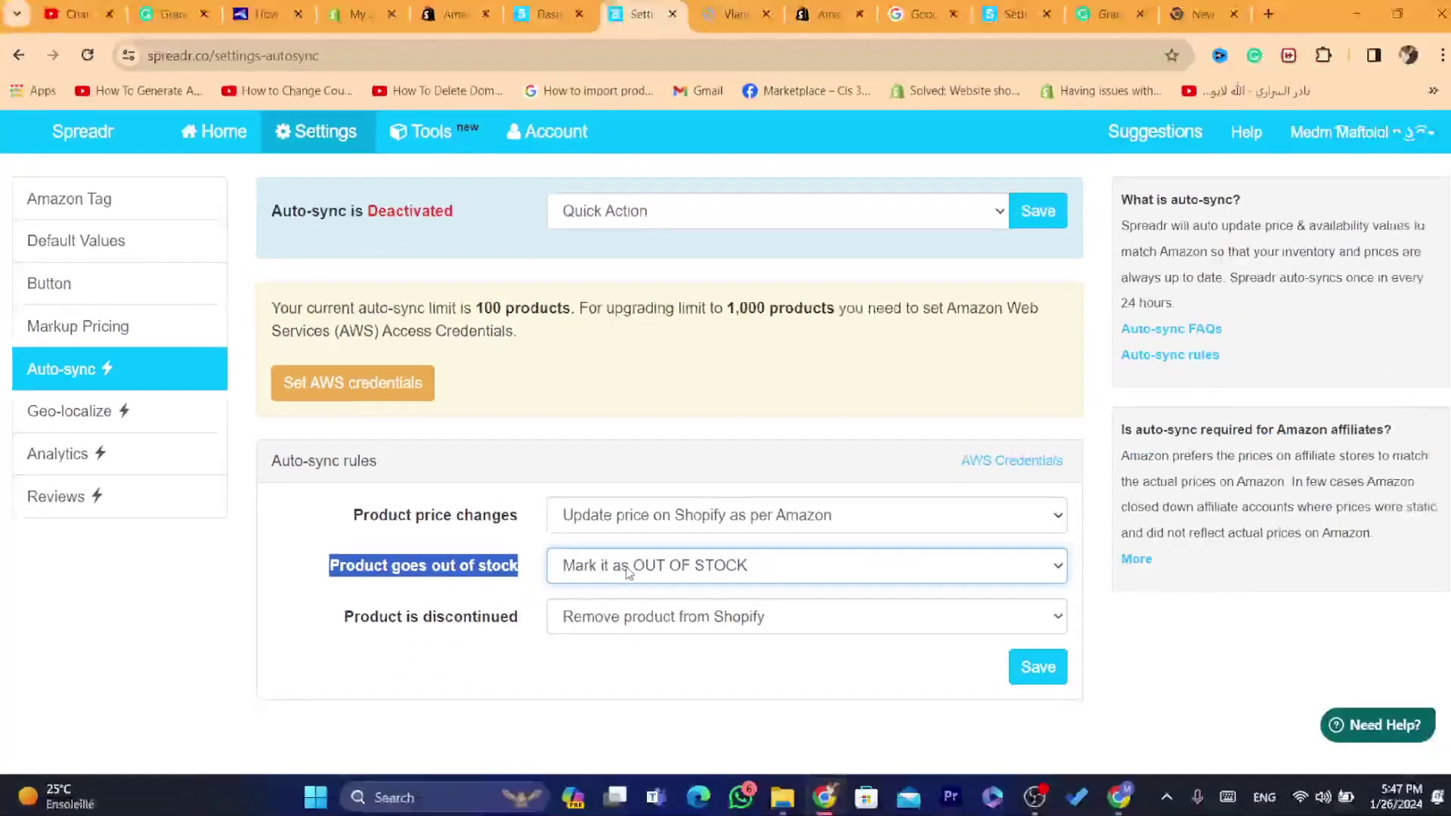
# Step: Choose Remove product from Shopify for discontinued products and save the auto-sync rules, confirming the save dialog
pyautogui.click(330, 620)
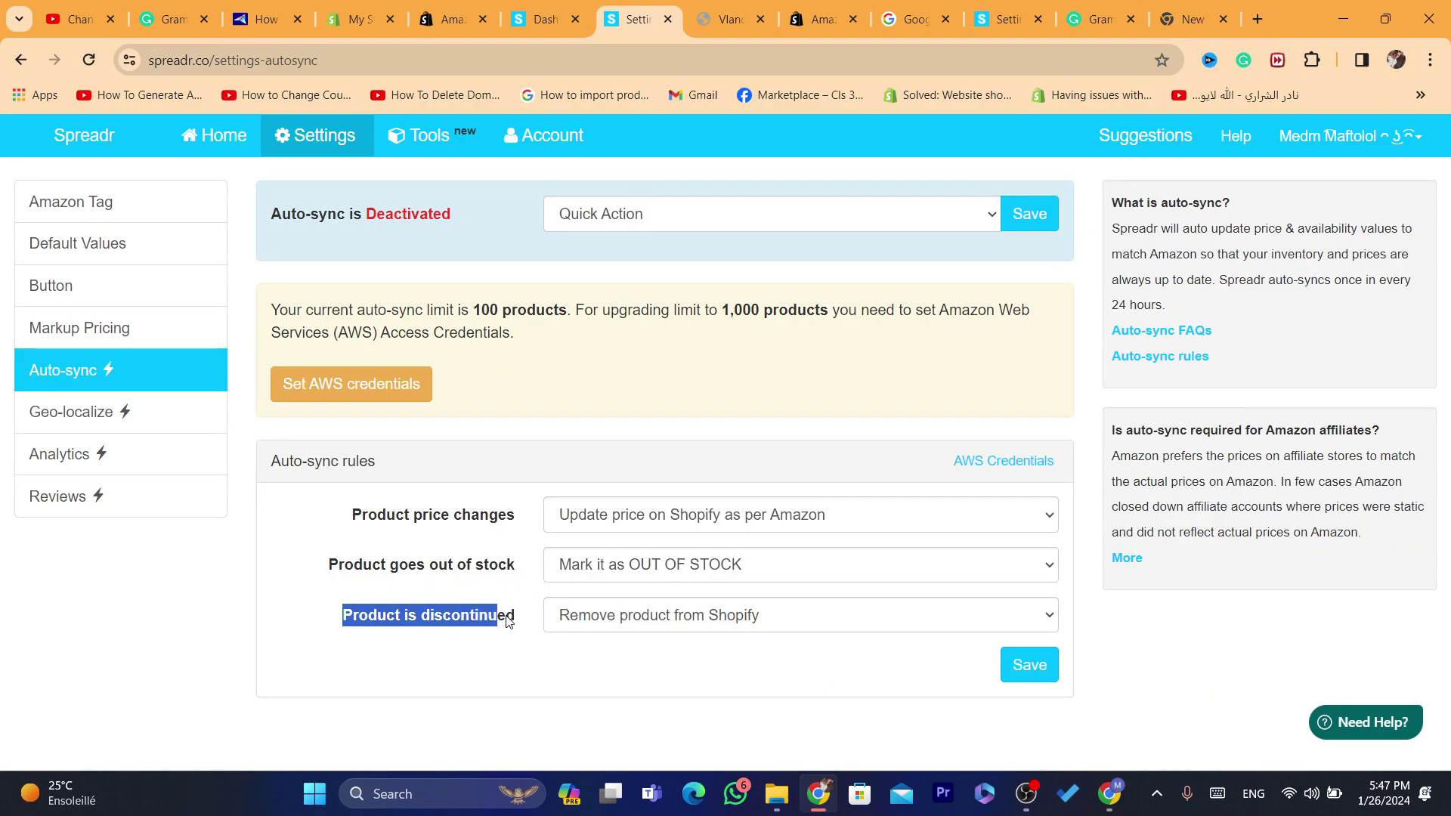
pyautogui.click(555, 617)
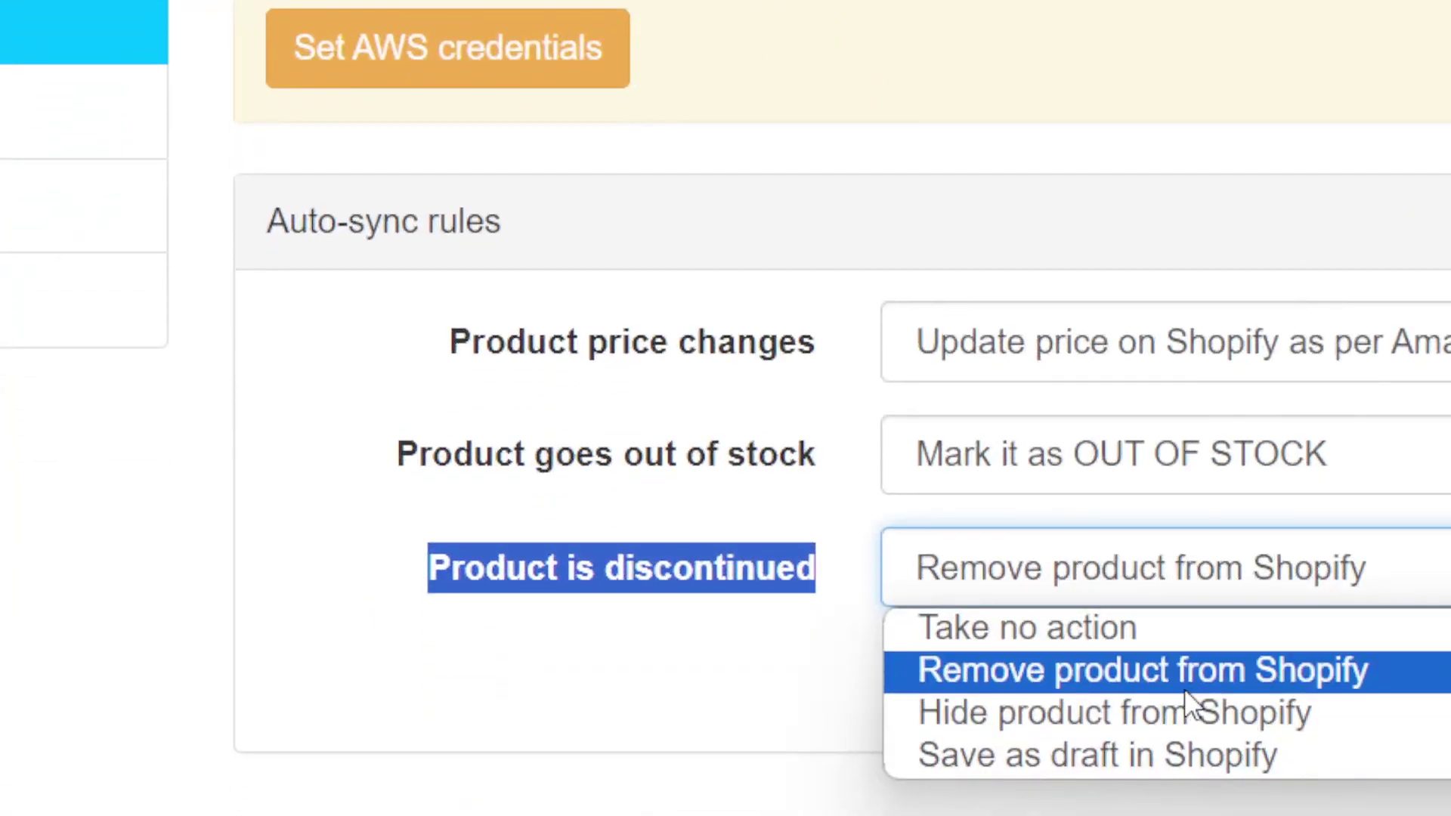
pyautogui.click(682, 674)
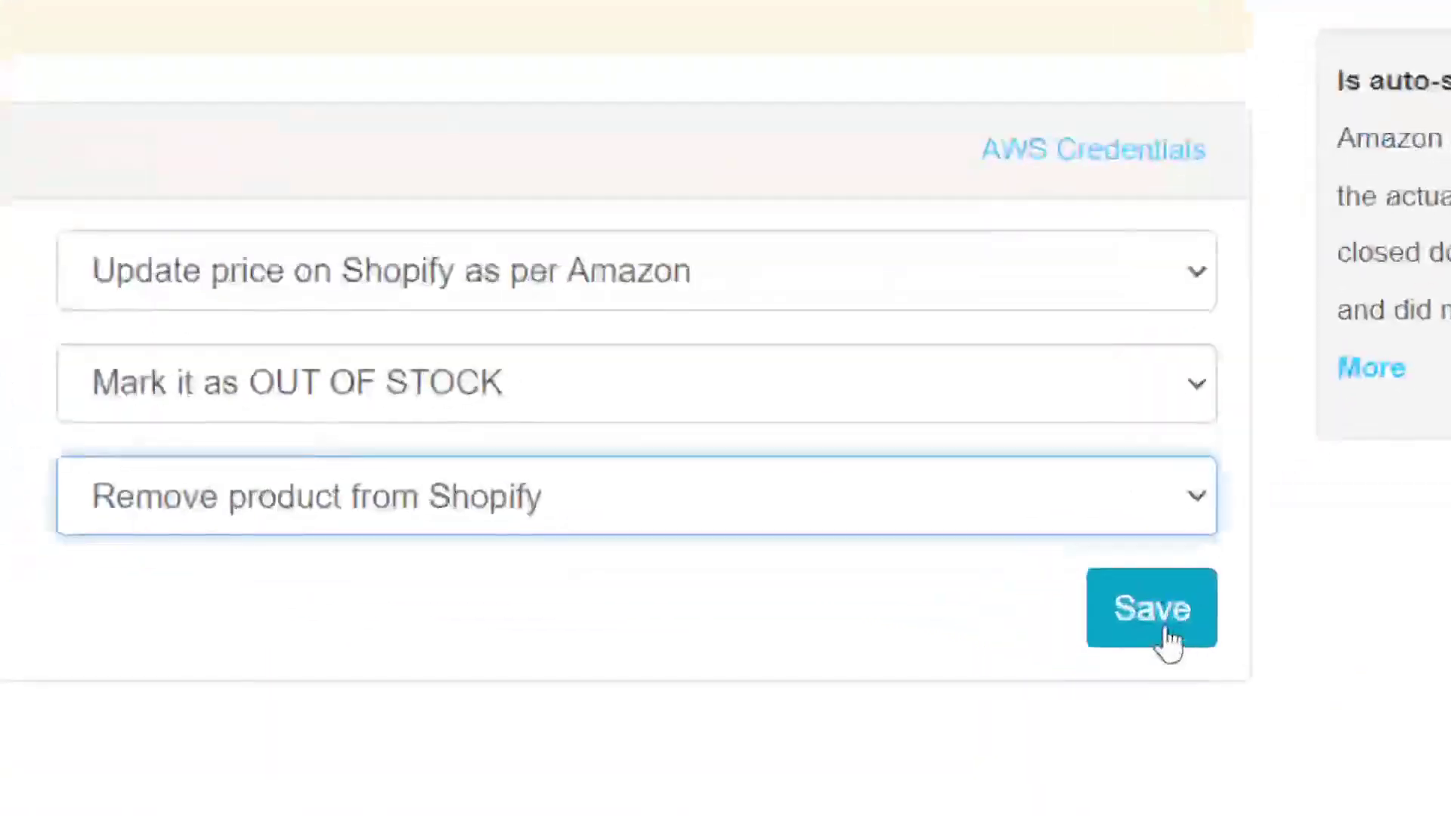
pyautogui.click(1164, 632)
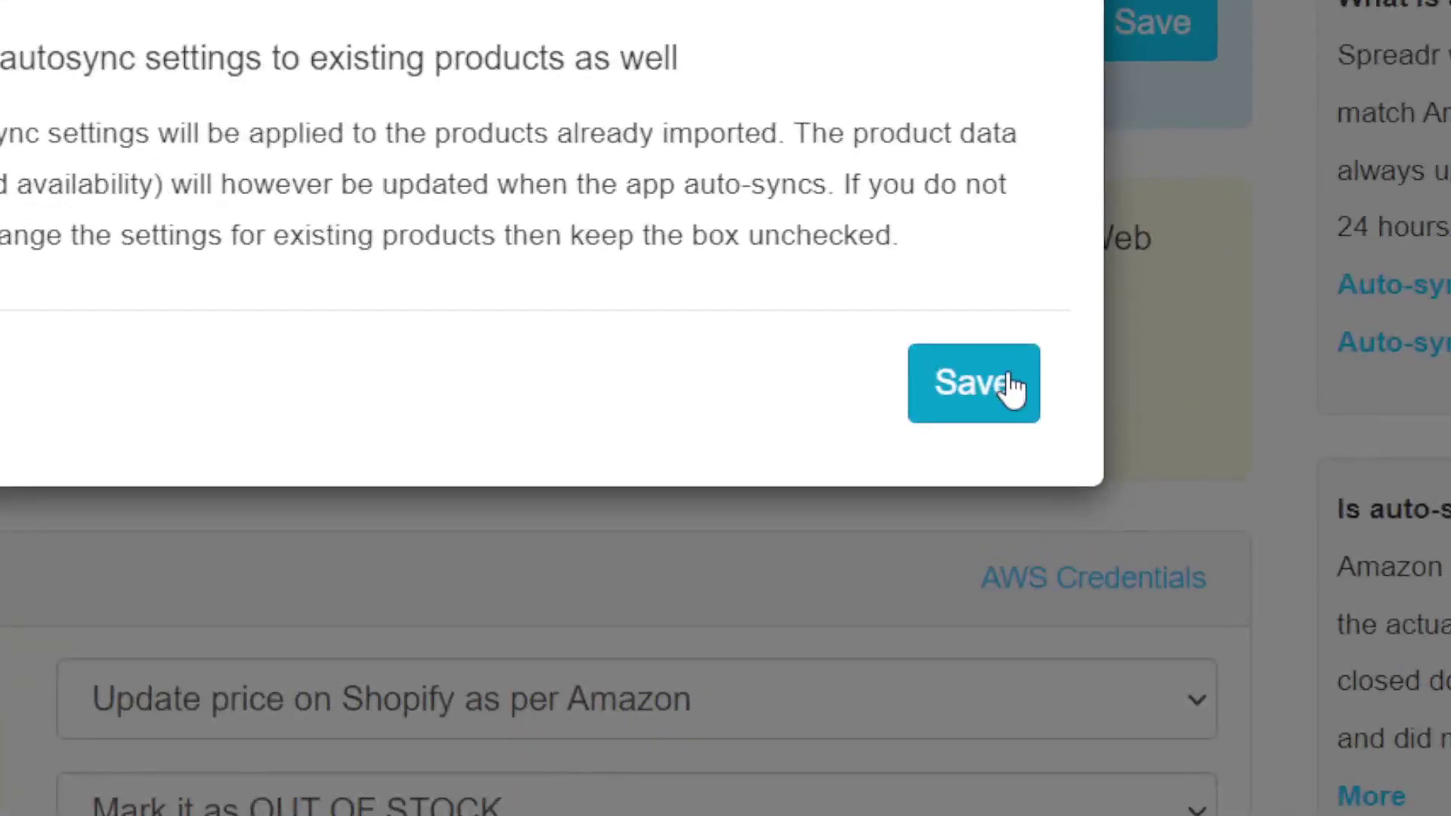
pyautogui.click(1009, 376)
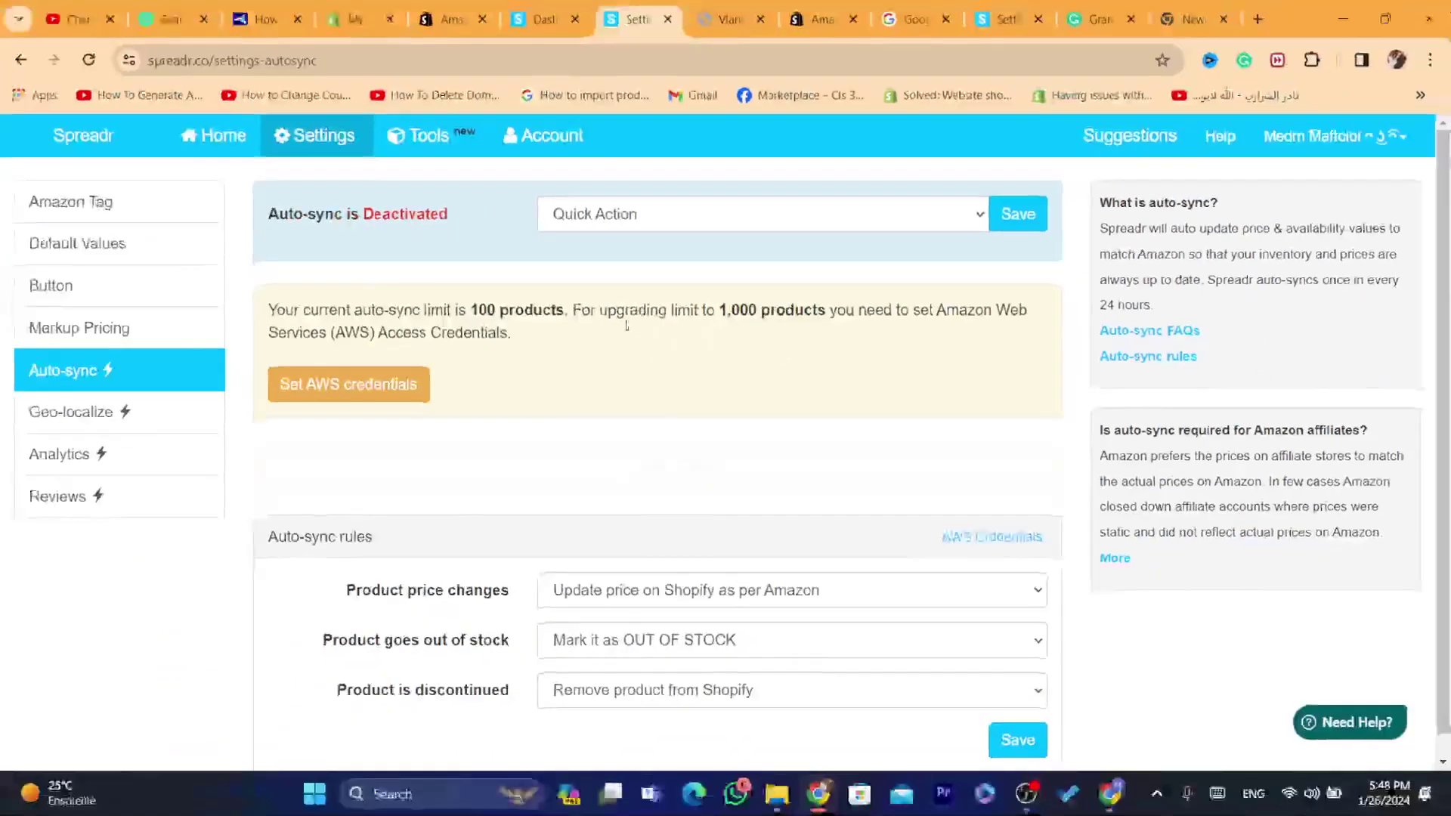
# Step: Switch to the Shopify admin, leave its settings and open the store's product list
pyautogui.click(453, 12)
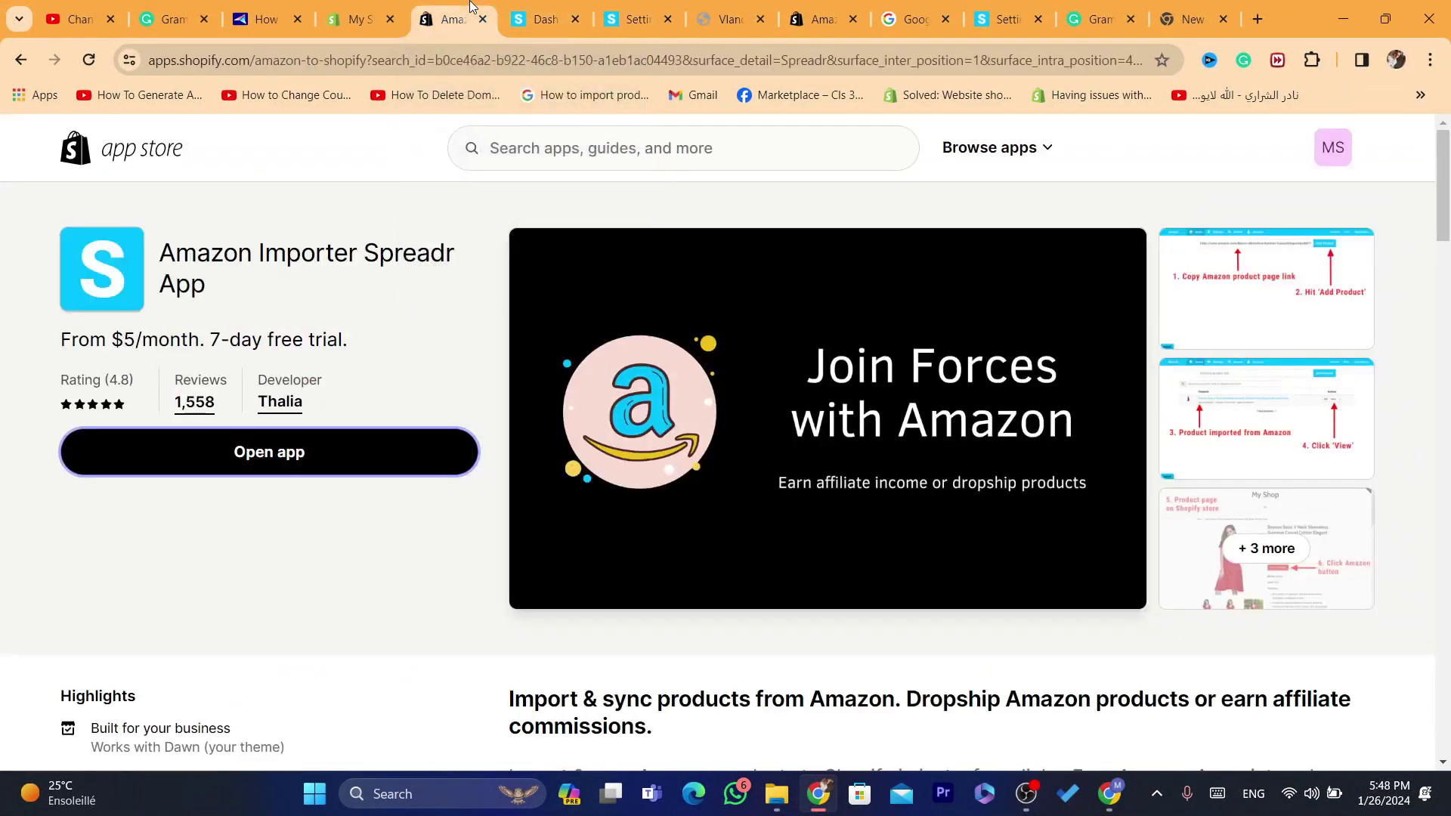
pyautogui.click(398, 7)
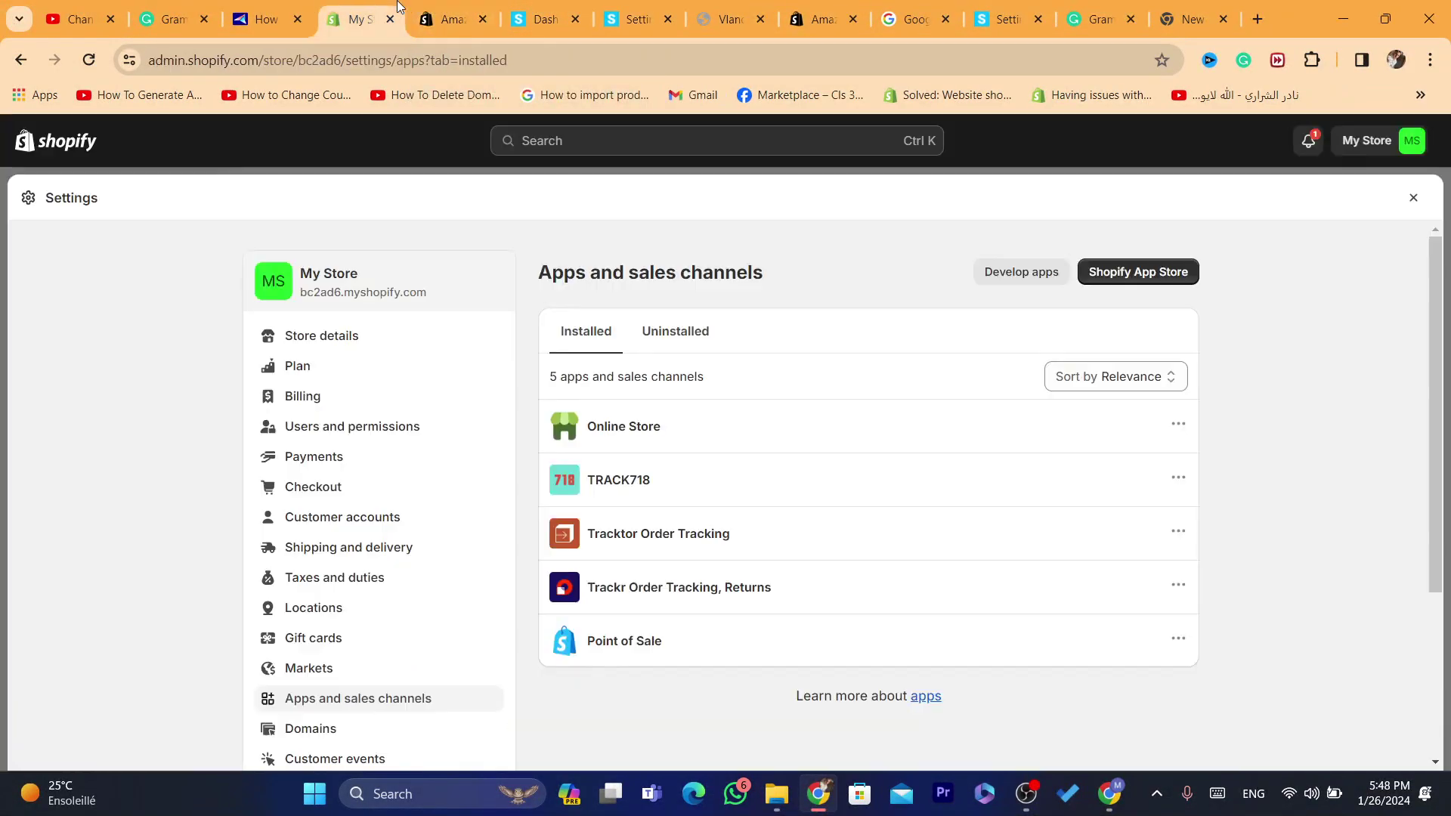
pyautogui.click(1416, 194)
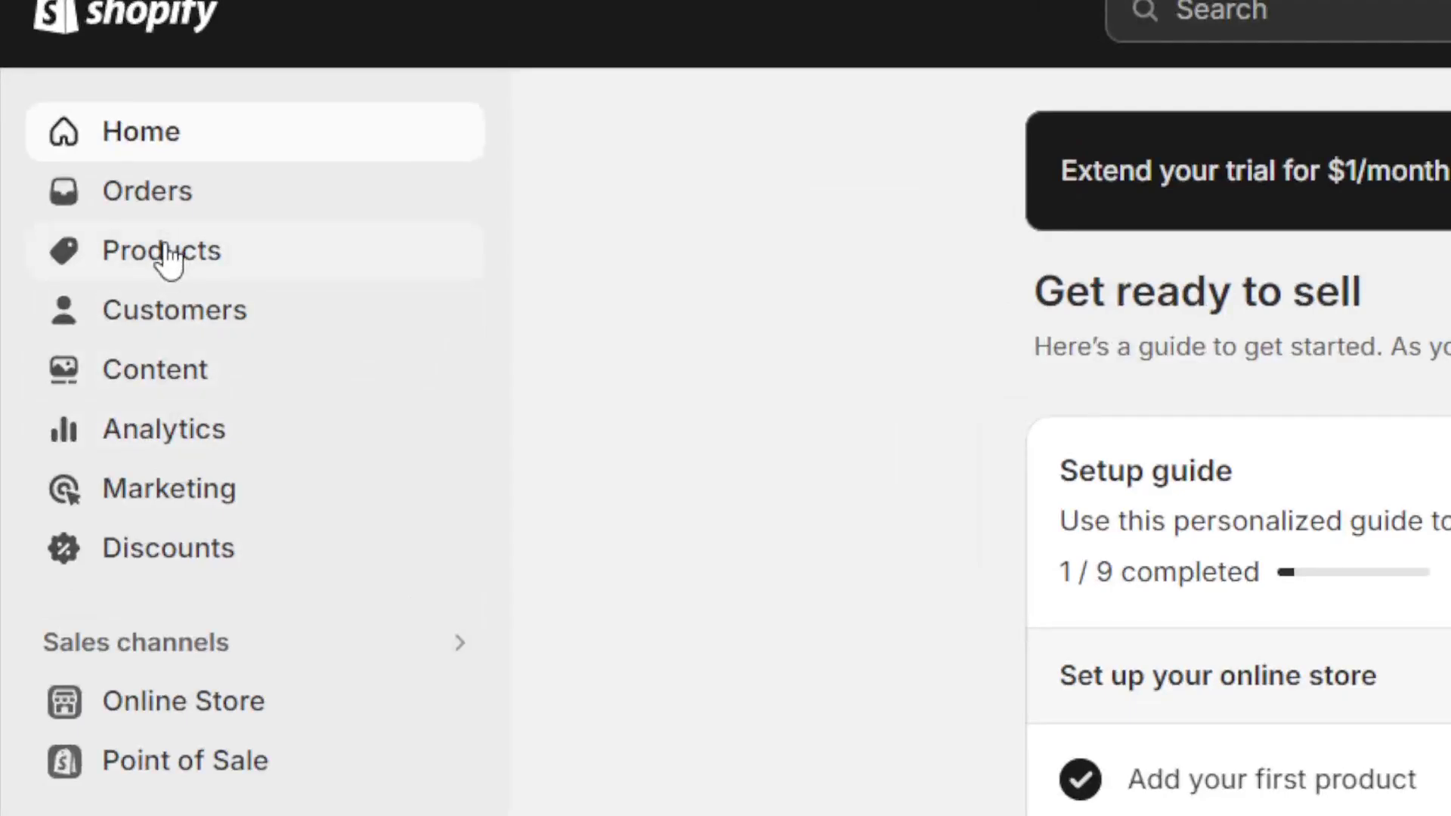
pyautogui.click(166, 254)
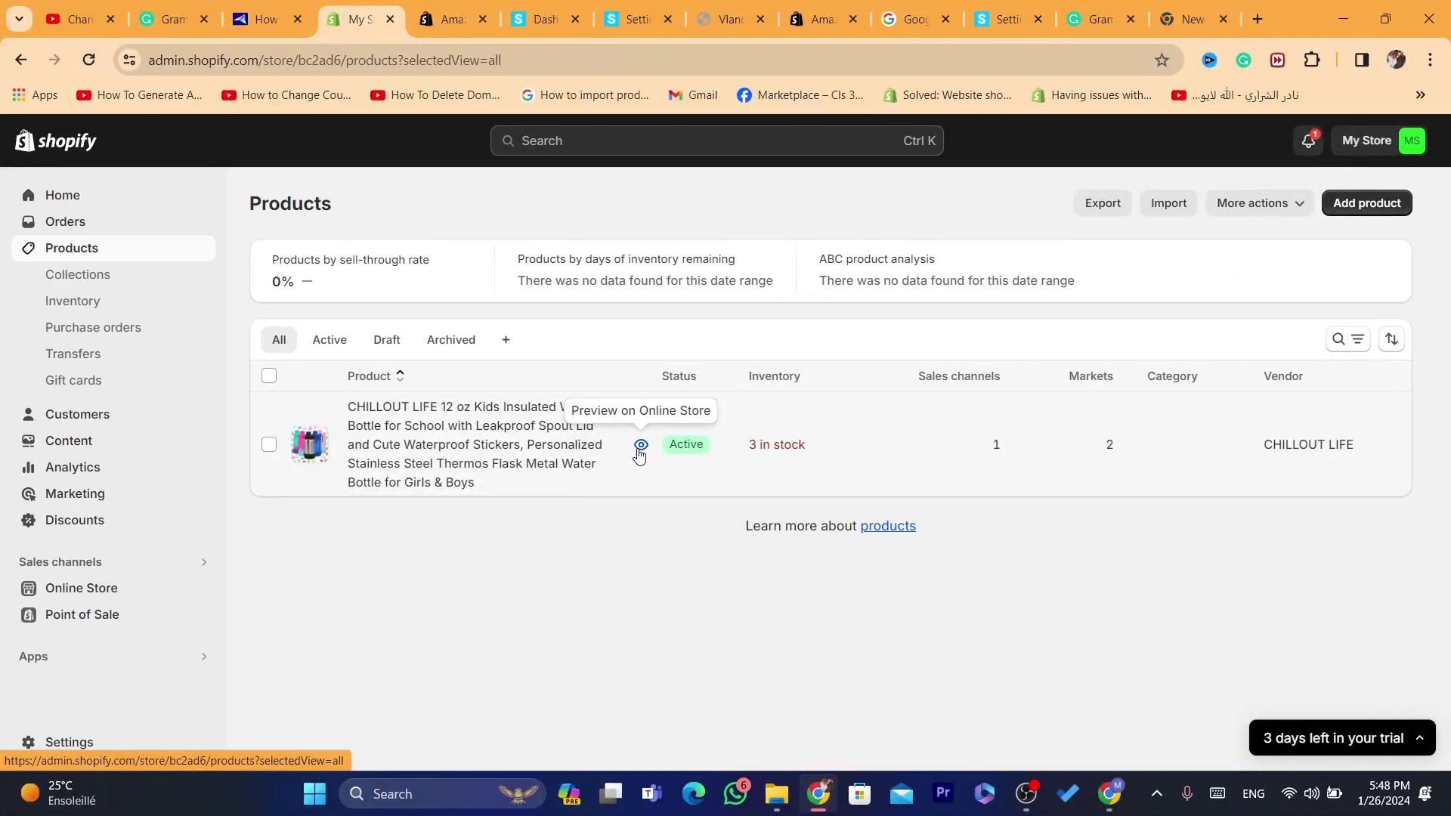
# Step: Preview the CHILLOUT LIFE kids water bottle on the online store and follow its View on Amazon link
pyautogui.click(641, 445)
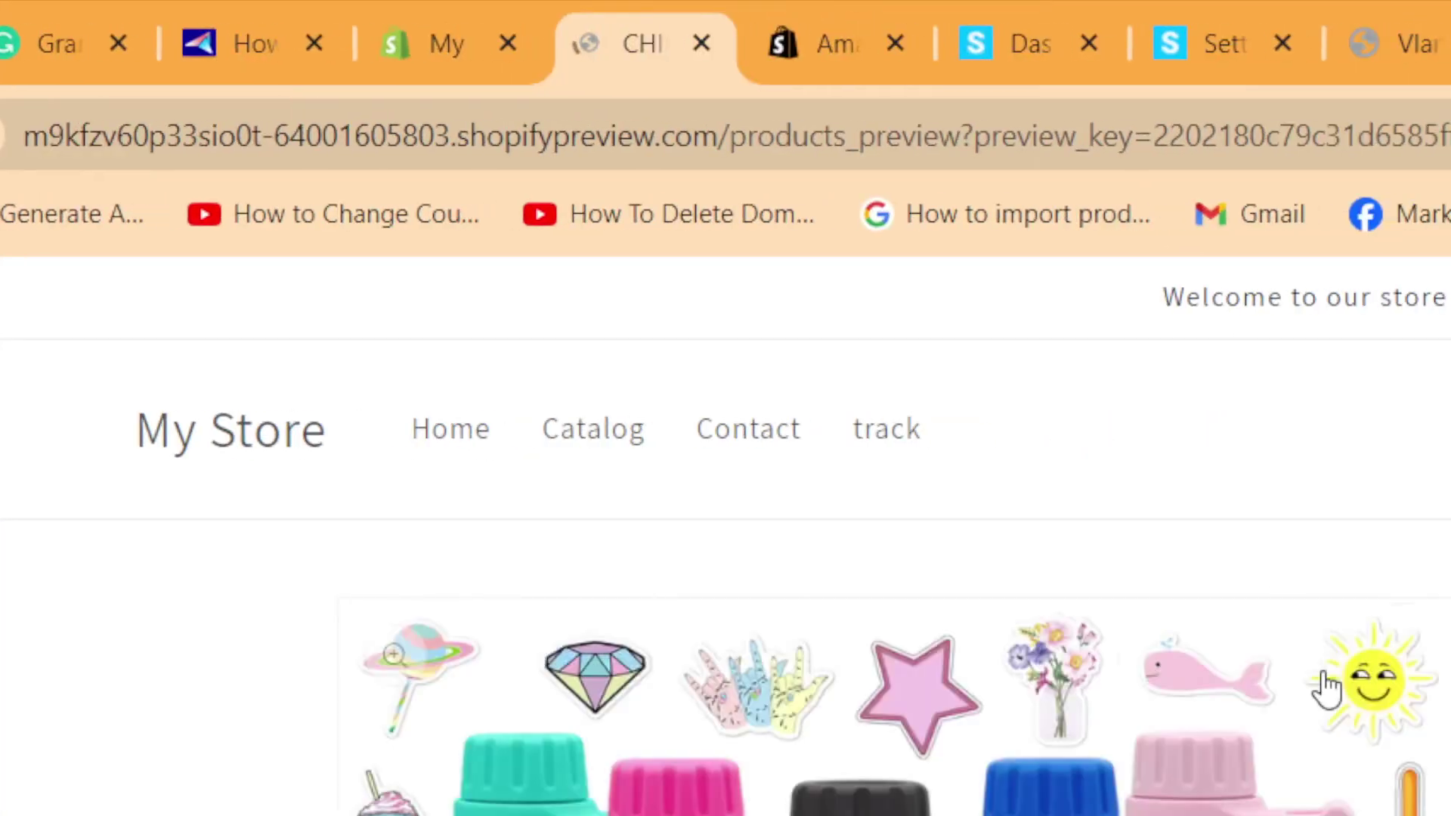
pyautogui.scroll(-5, 1447, 664)
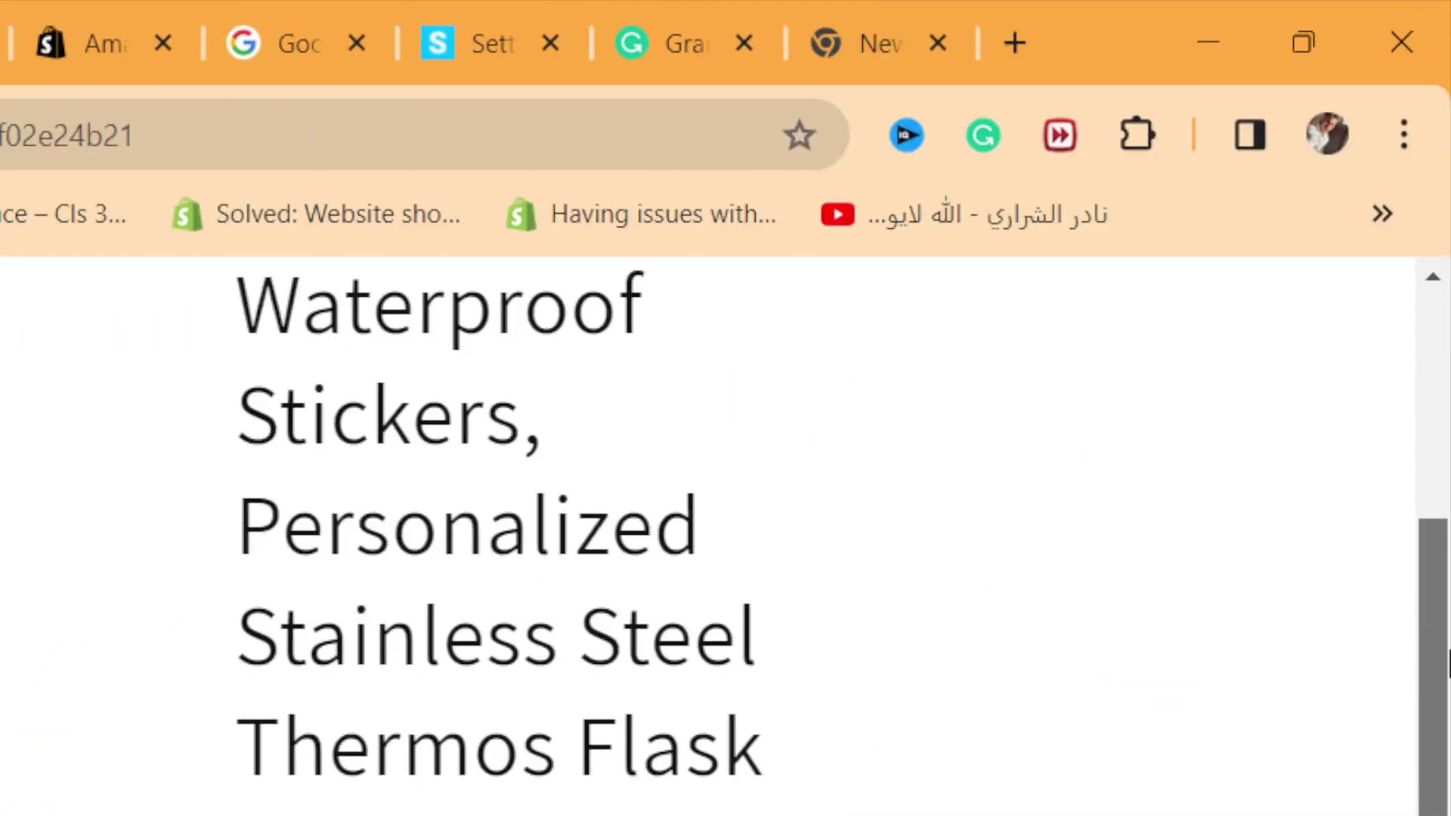
pyautogui.moveTo(1447, 664); pyautogui.dragTo(1447, 768)
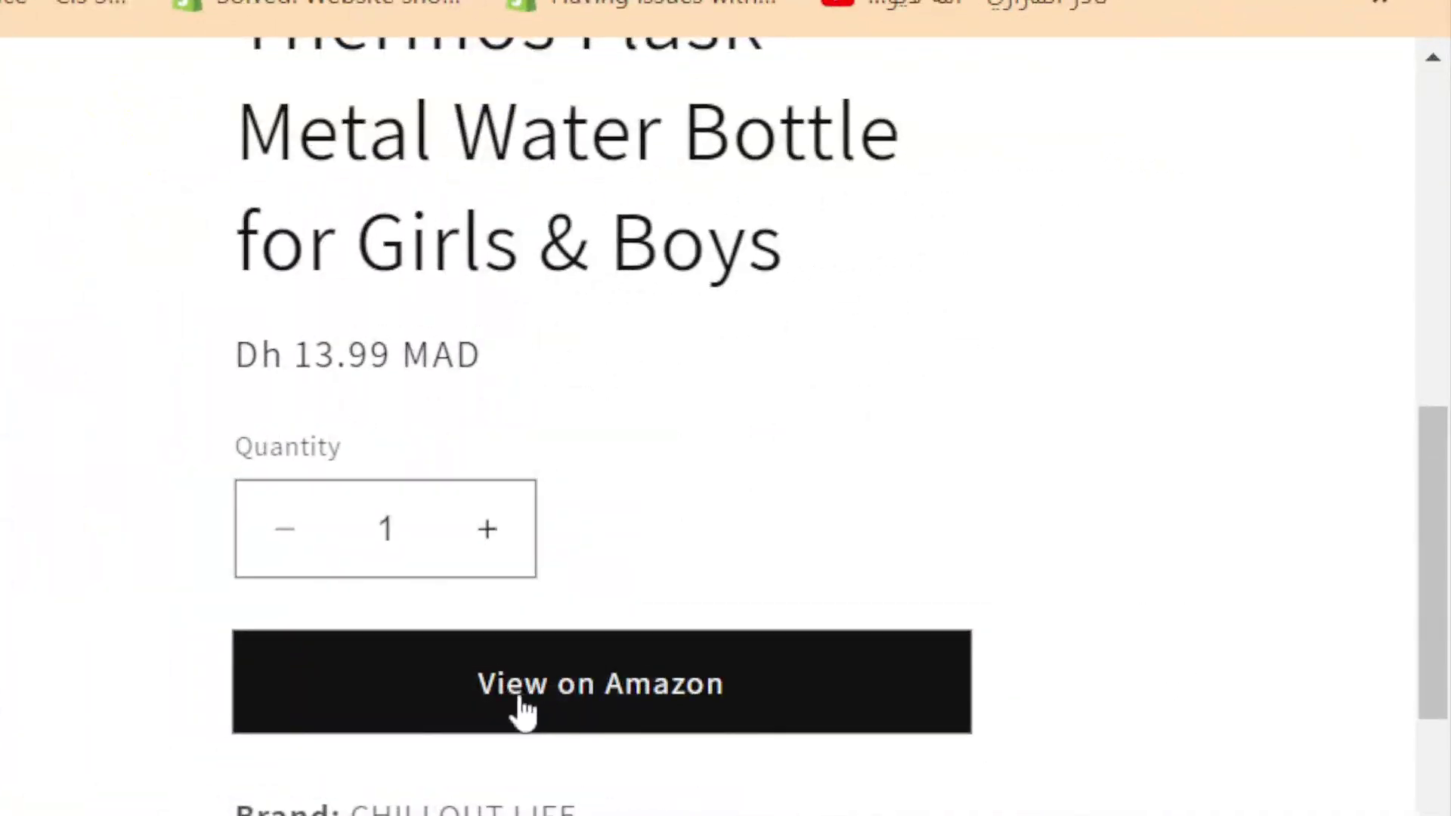
pyautogui.click(609, 706)
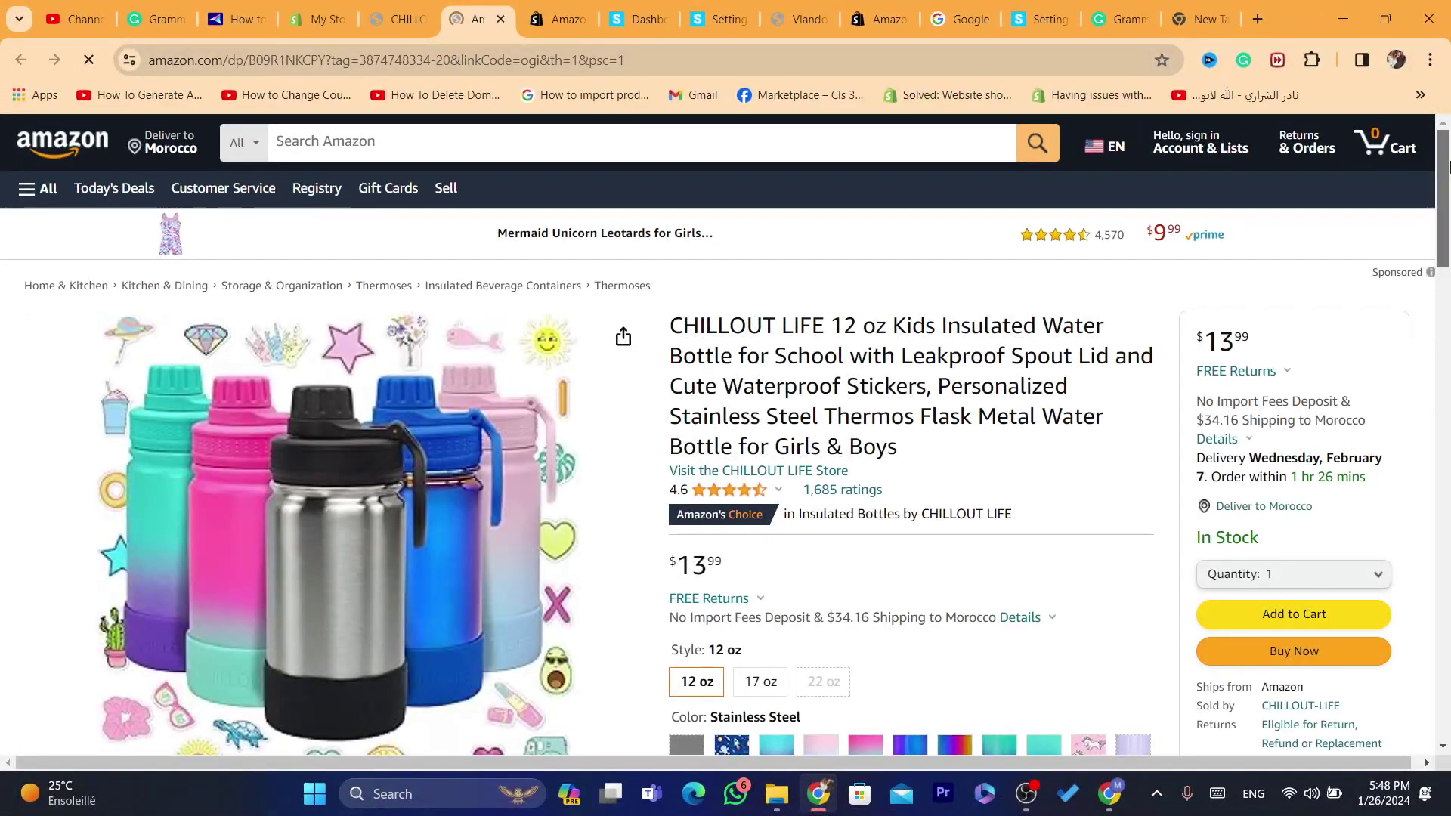
# Step: Compare the water bottle's title and images on the Amazon page with the store's product preview
pyautogui.scroll(-2, 1203, 219)
pyautogui.moveTo(898, 276); pyautogui.dragTo(675, 168)
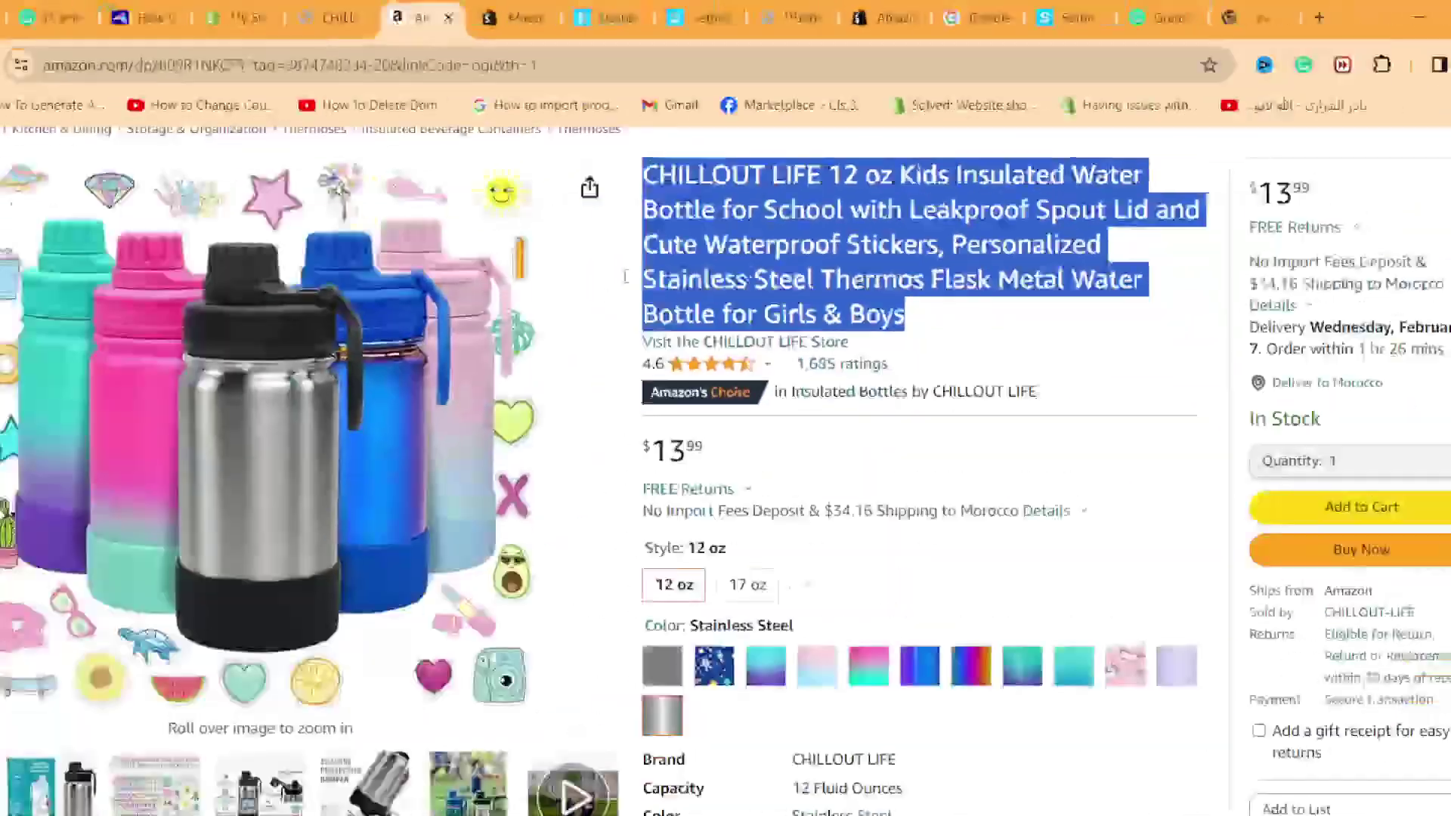
pyautogui.moveTo(272, 348)
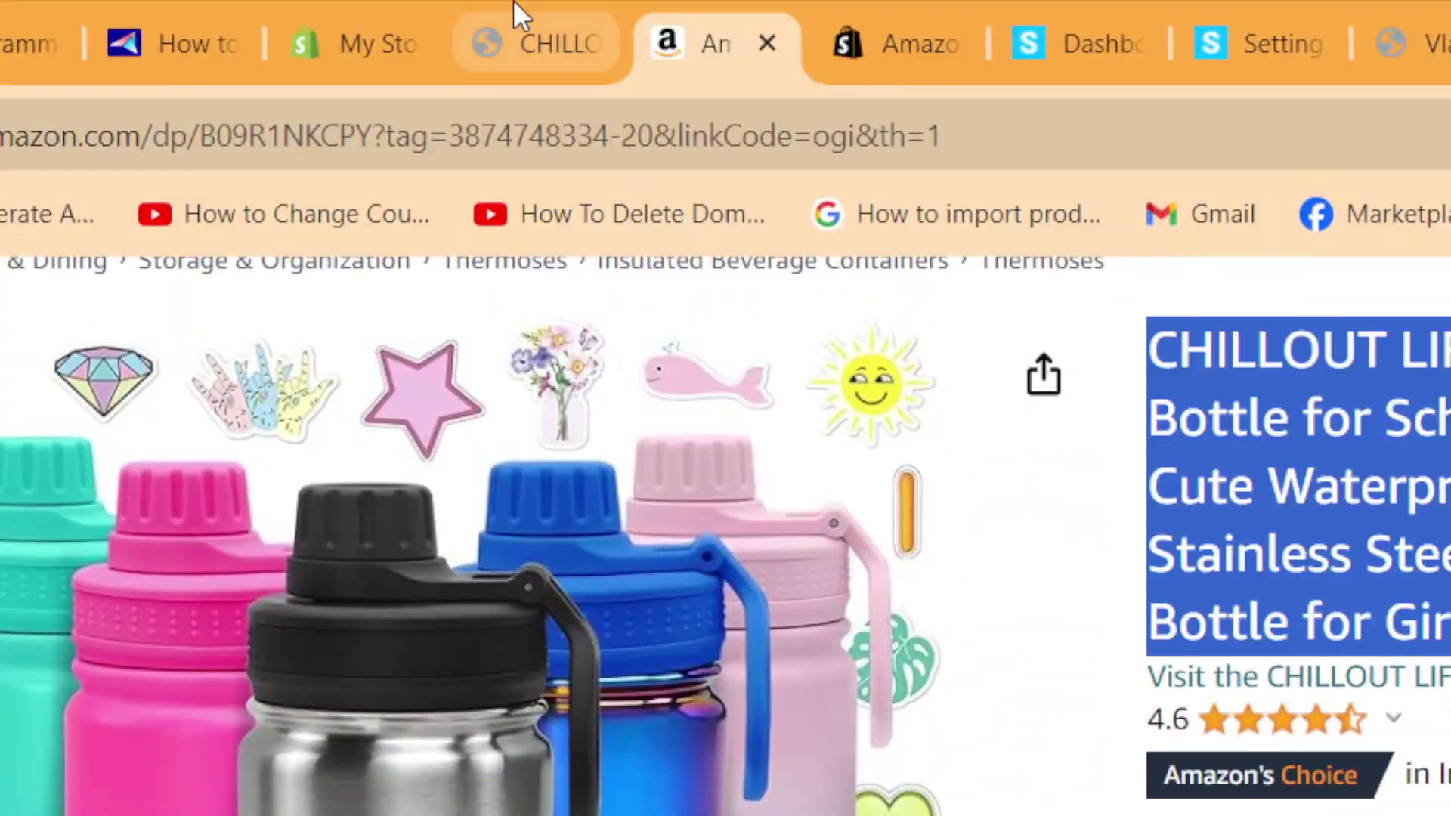
pyautogui.click(521, 15)
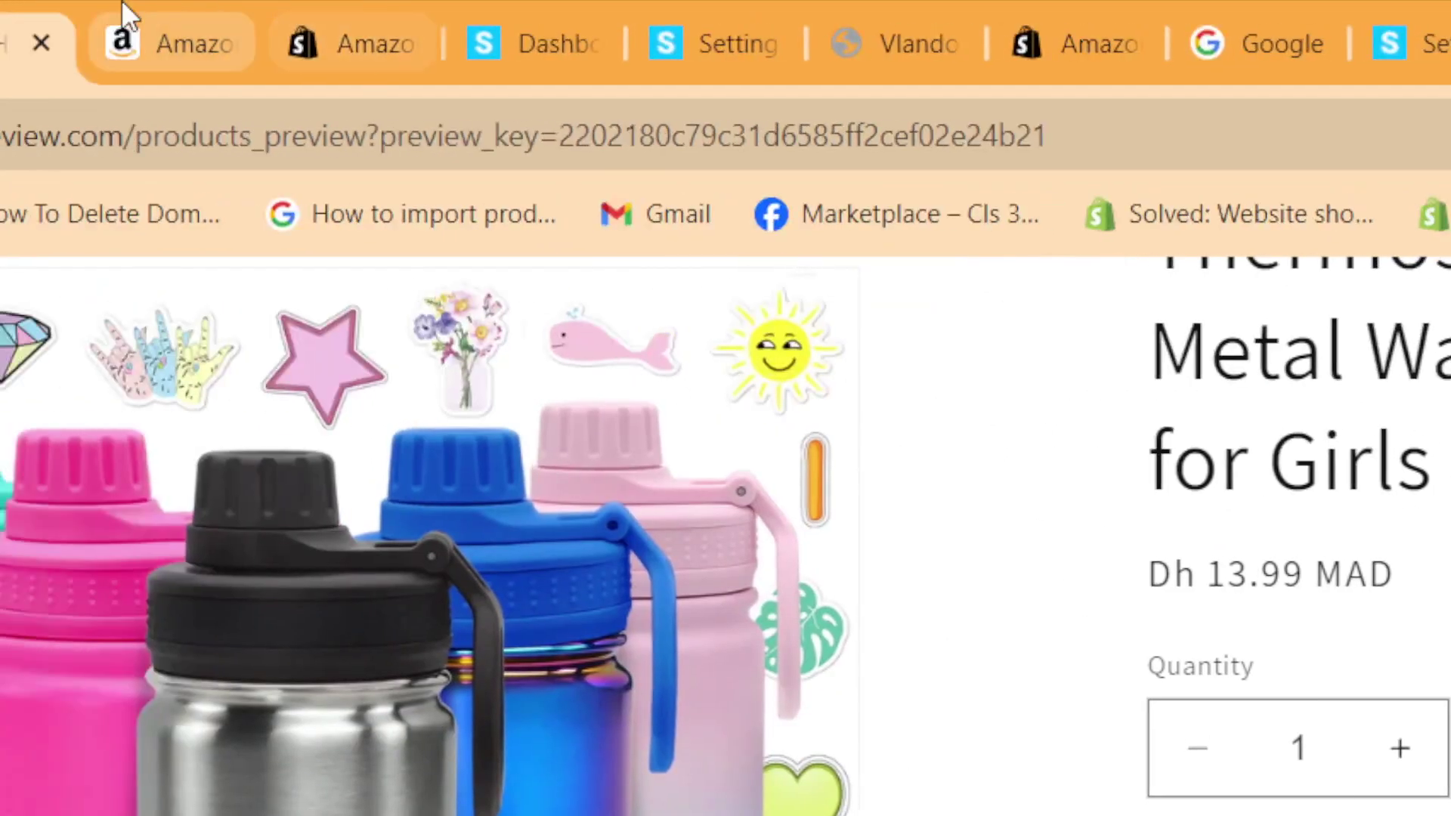
pyautogui.click(124, 19)
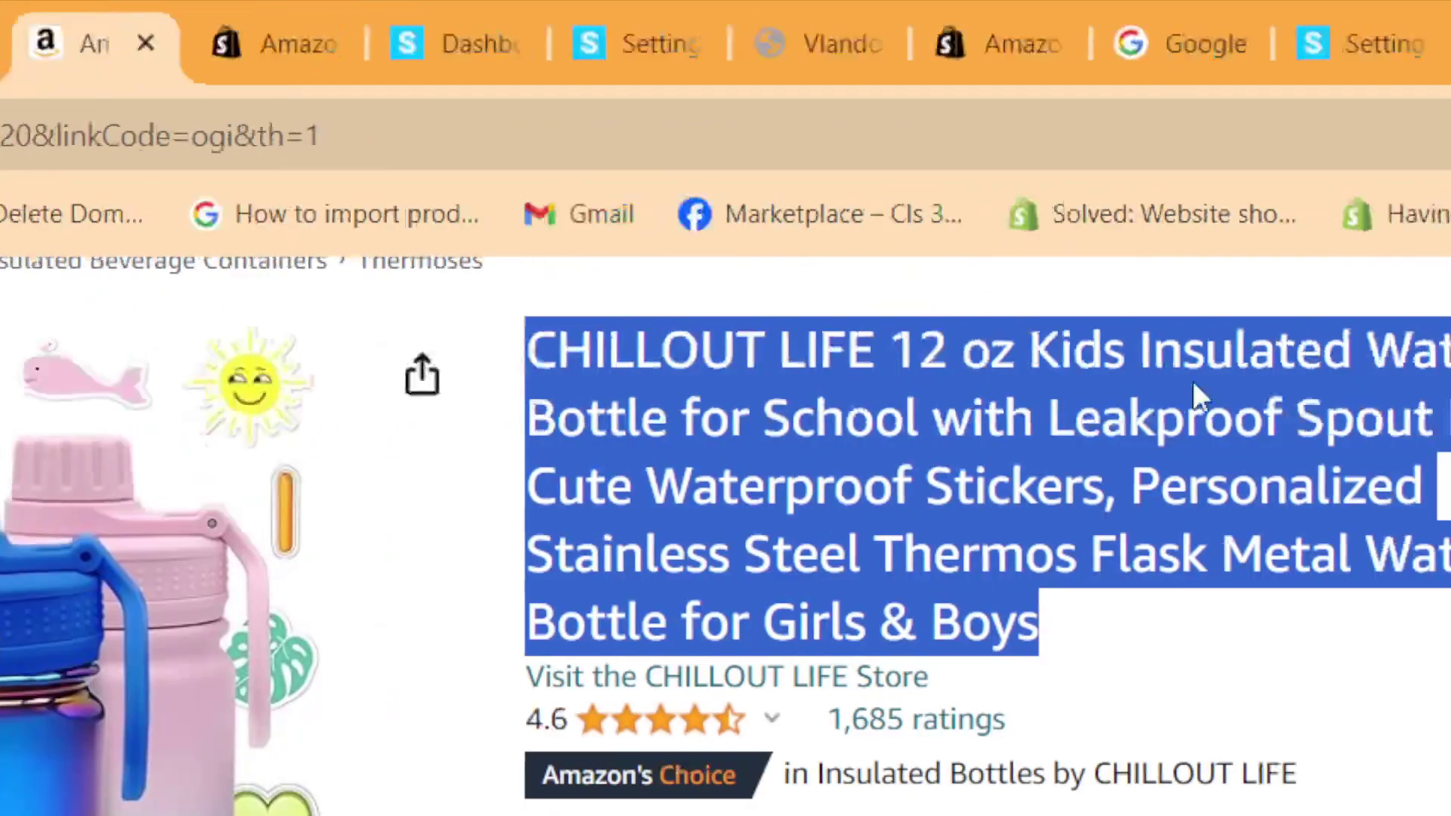
# Step: Examine the water bottle's Amazon listing, from its title and product details through the customer reviews
pyautogui.click(1330, 523)
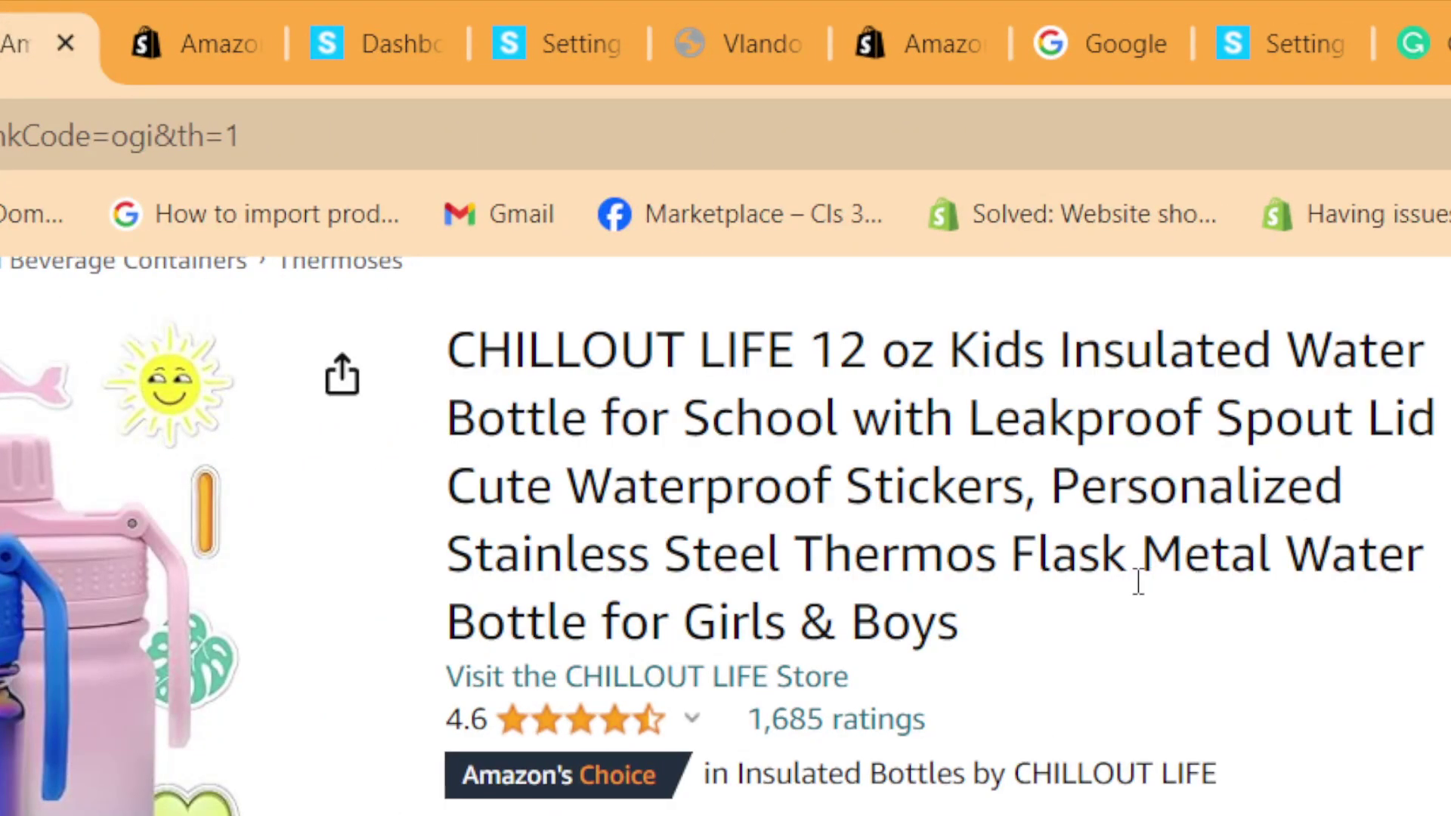
pyautogui.moveTo(1139, 559); pyautogui.dragTo(1273, 554)
pyautogui.scroll(-15, 1272, 553)
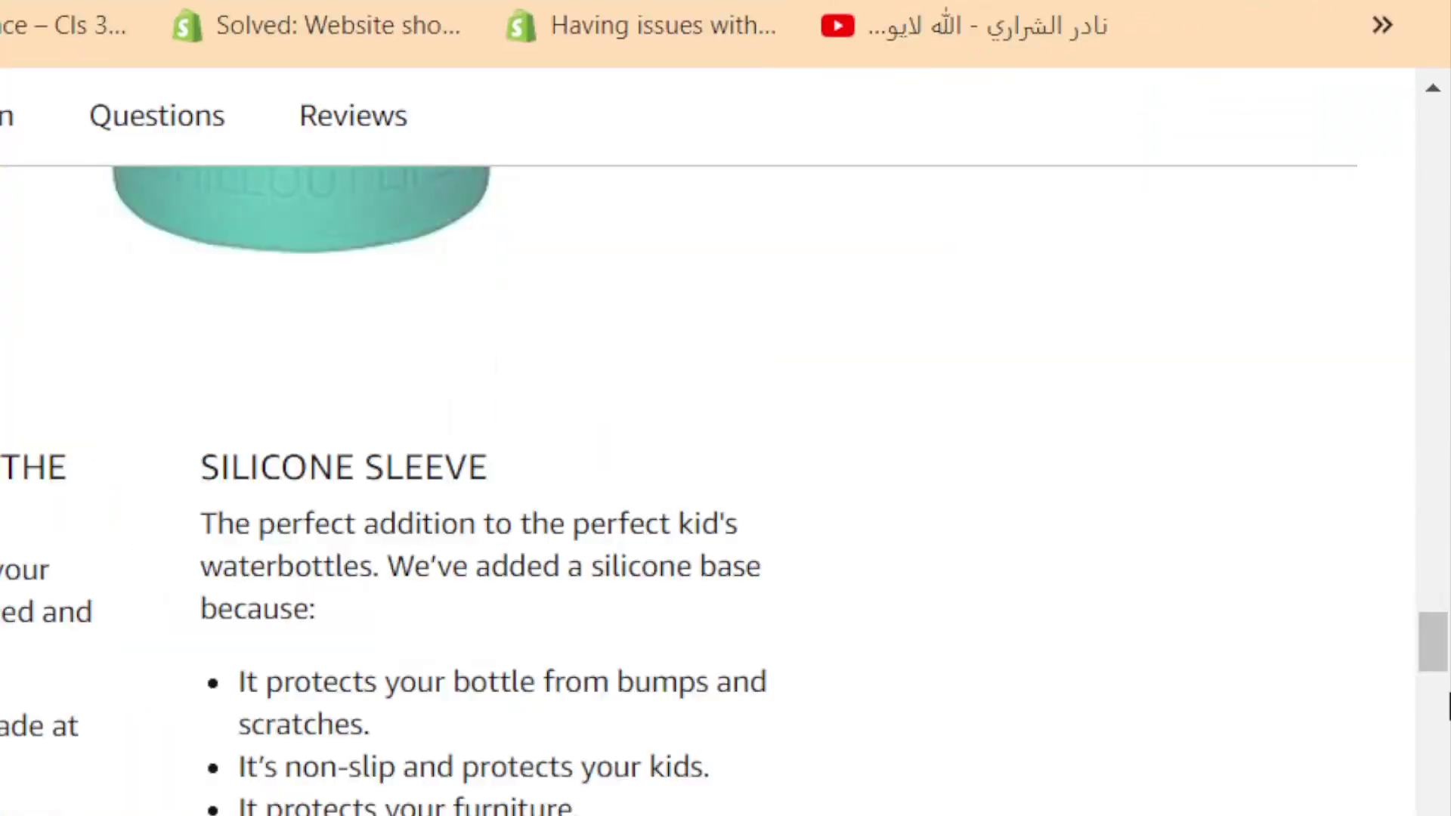
pyautogui.moveTo(1449, 706); pyautogui.dragTo(1444, 815)
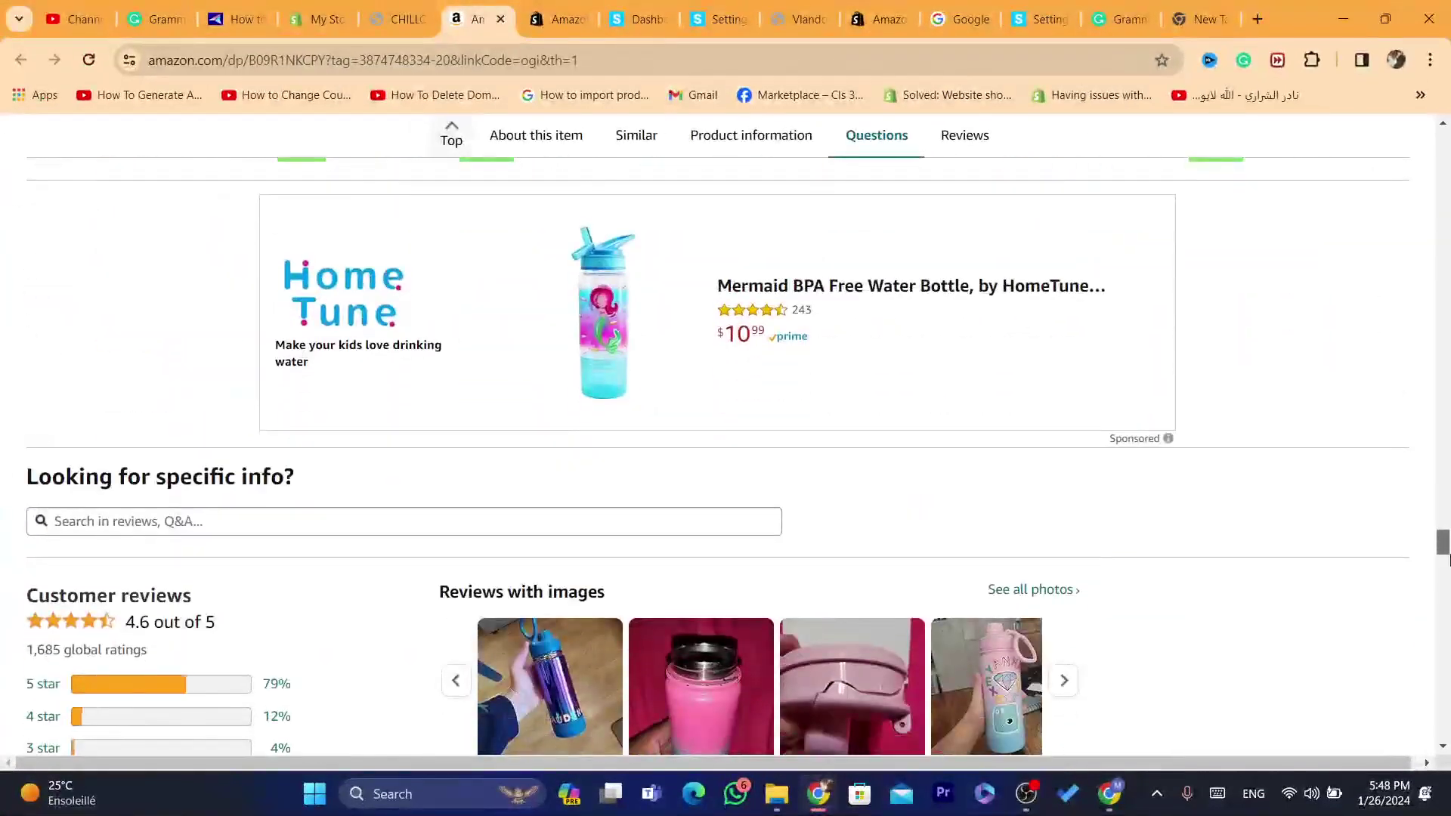
pyautogui.moveTo(1448, 559); pyautogui.dragTo(1329, 162)
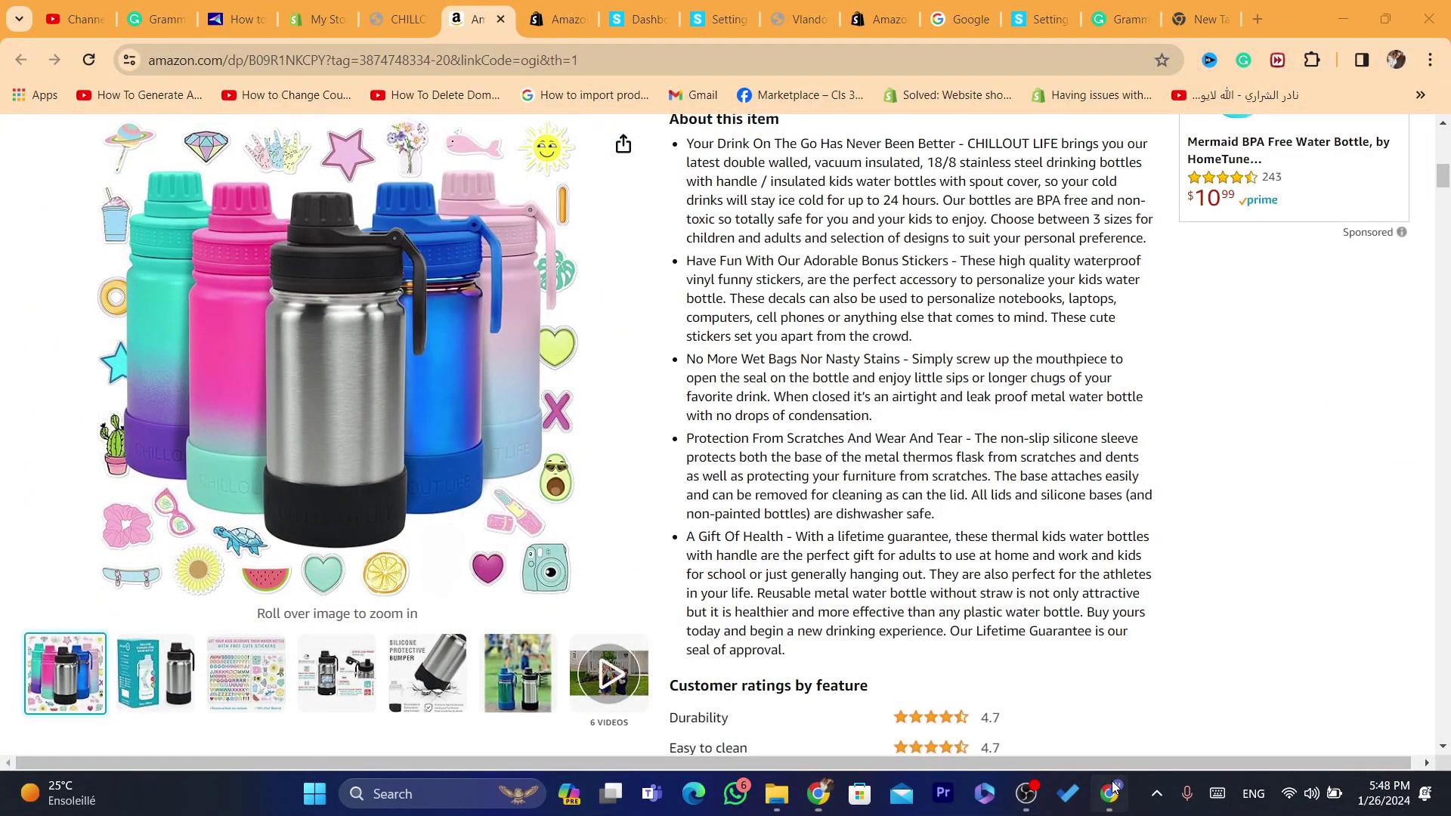
# Step: Switch to the other Chrome window and review the Amazon Associates Central home page and its web address
pyautogui.click(1112, 790)
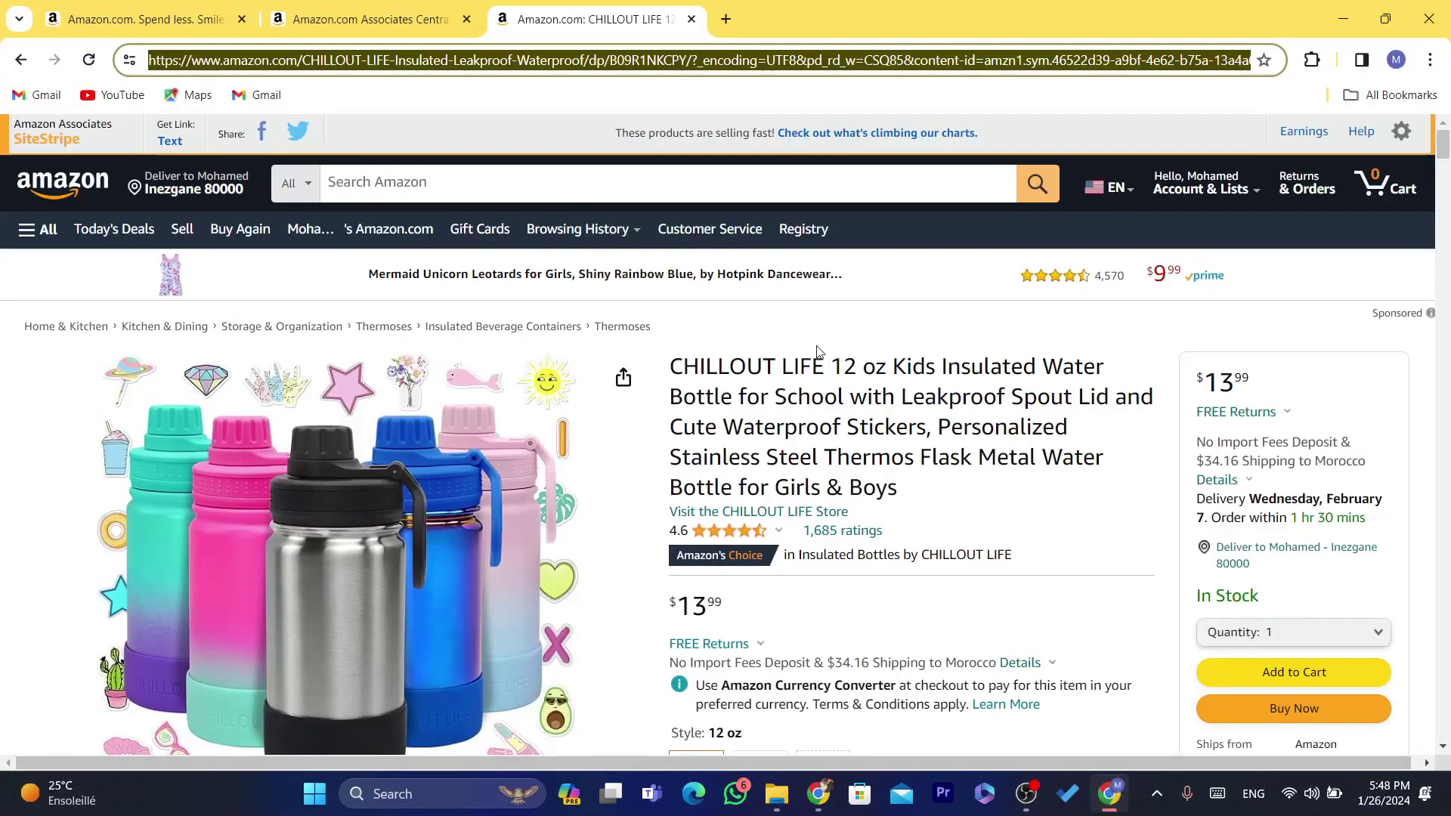
pyautogui.write('ama')
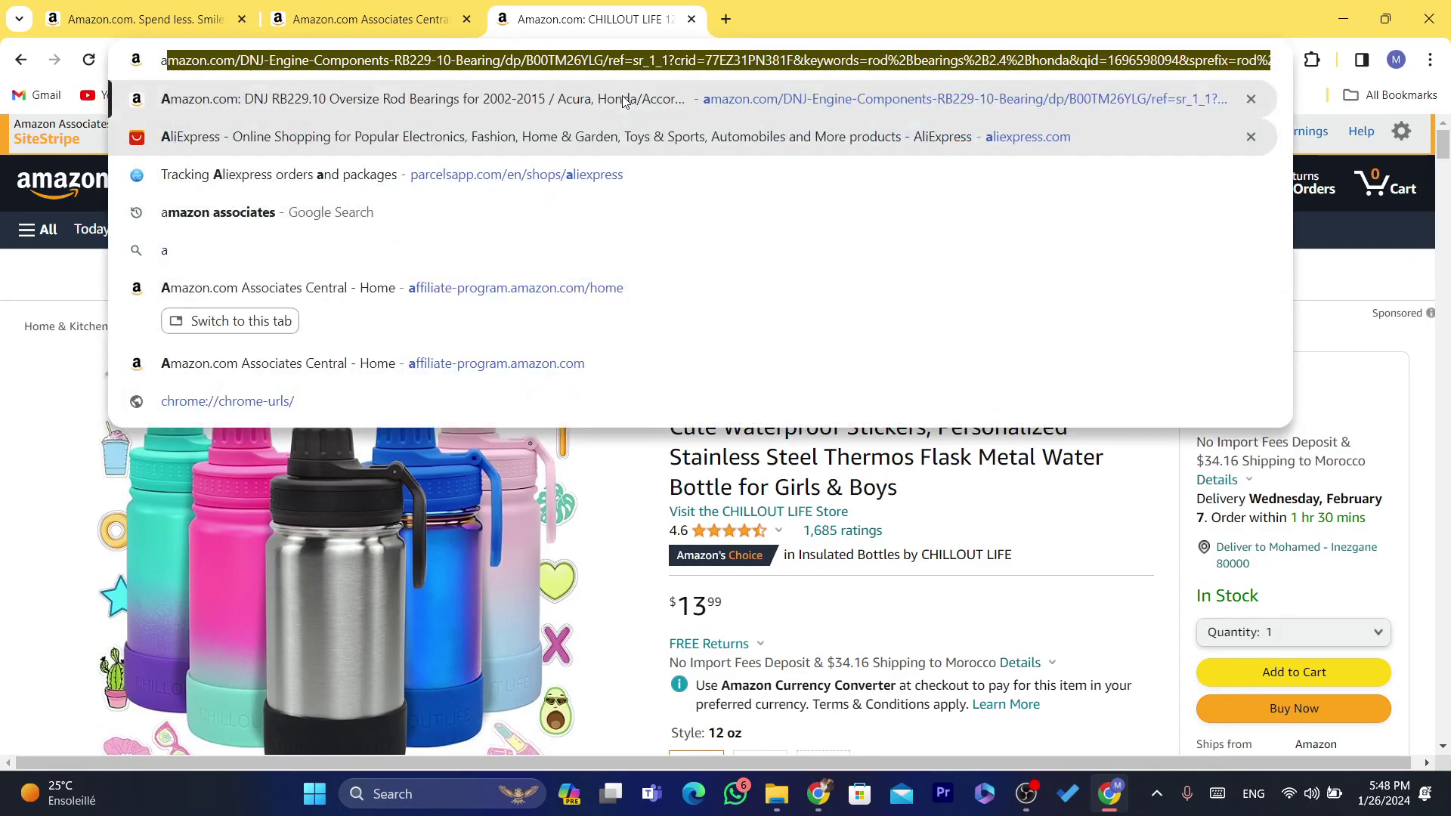
pyautogui.press('Down')
pyautogui.click(333, 140)
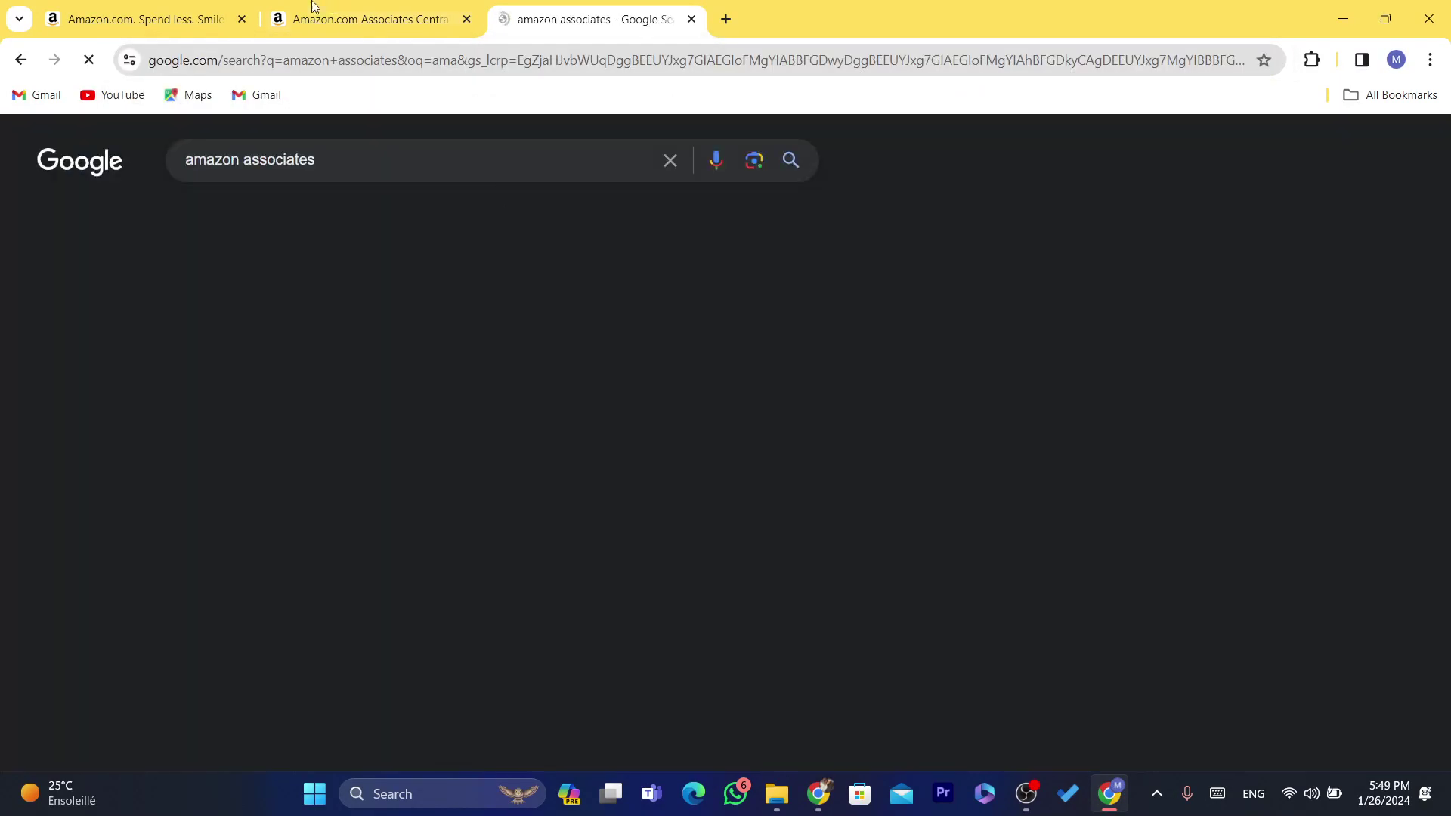
pyautogui.click(370, 18)
pyautogui.scroll(-2, 1446, 167)
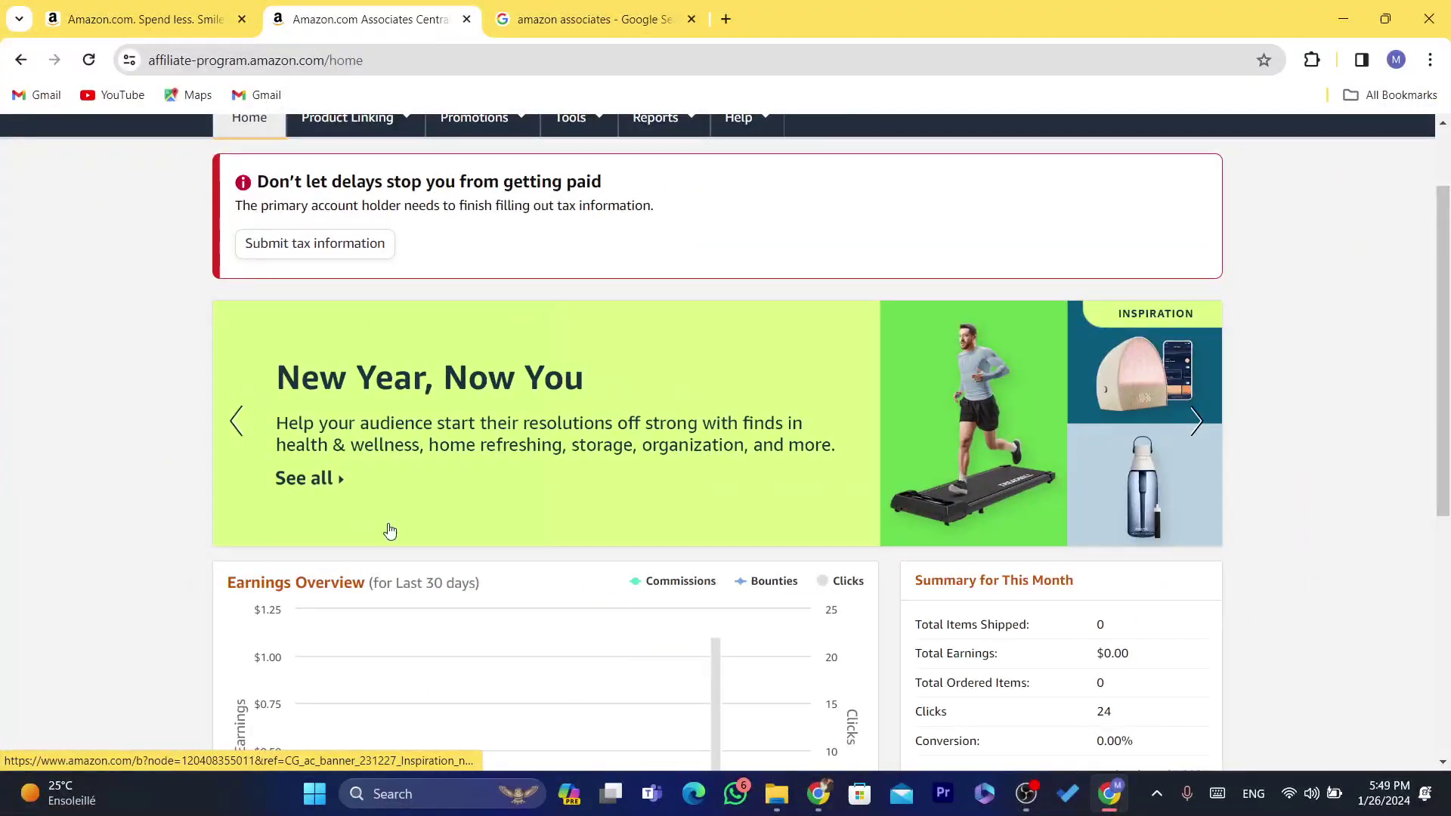
pyautogui.scroll(2, 1446, 279)
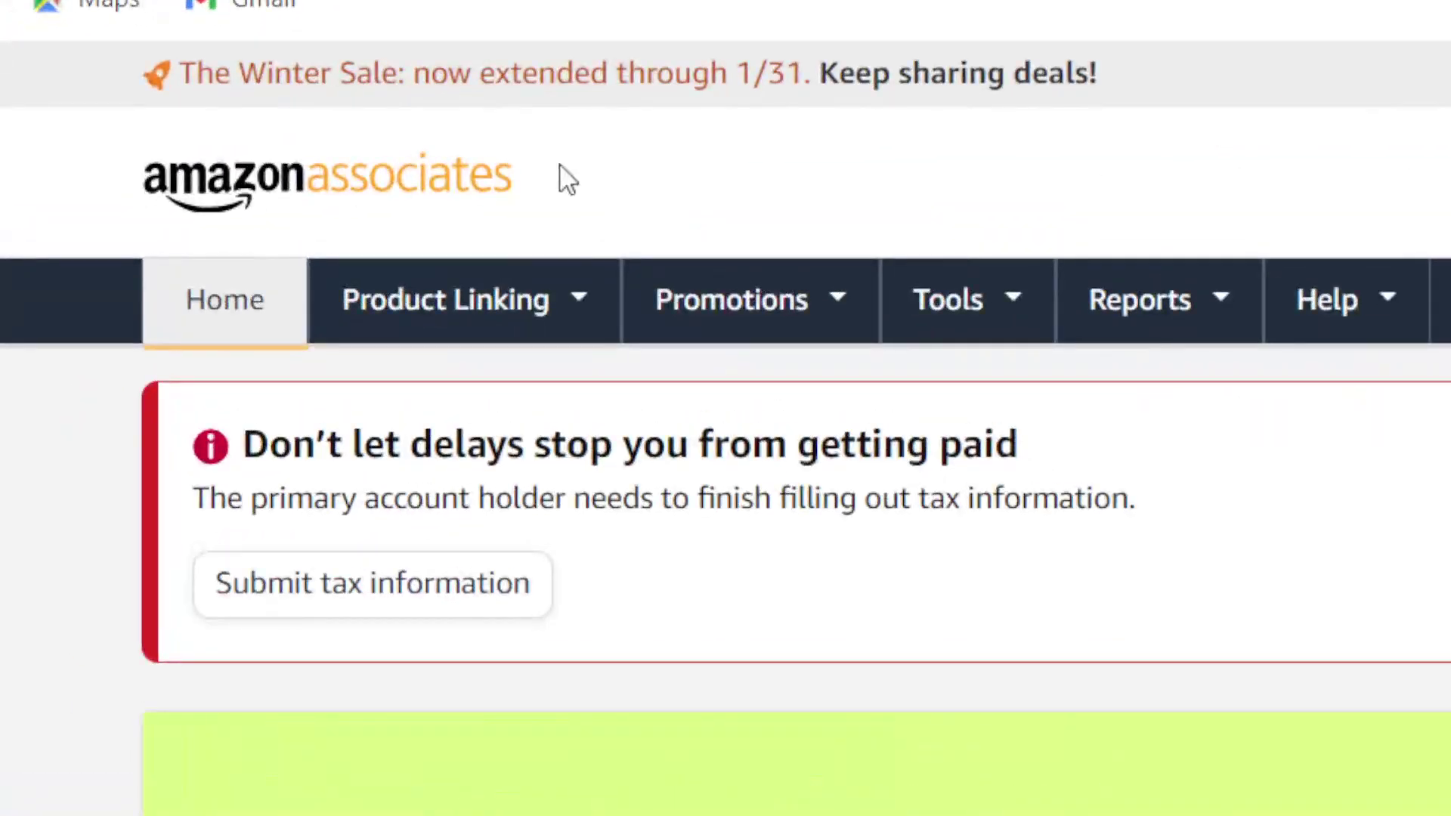
pyautogui.click(383, 55)
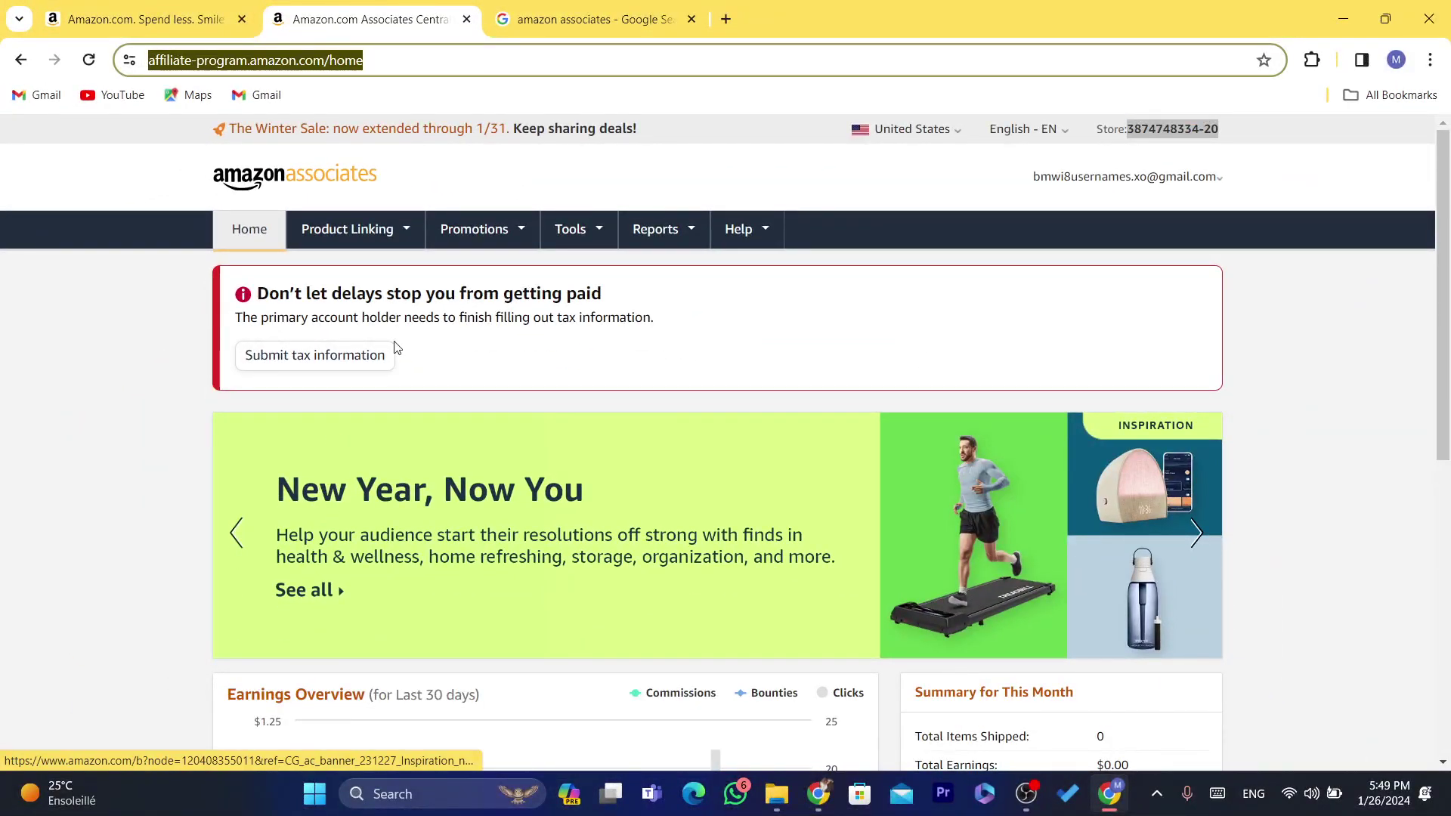